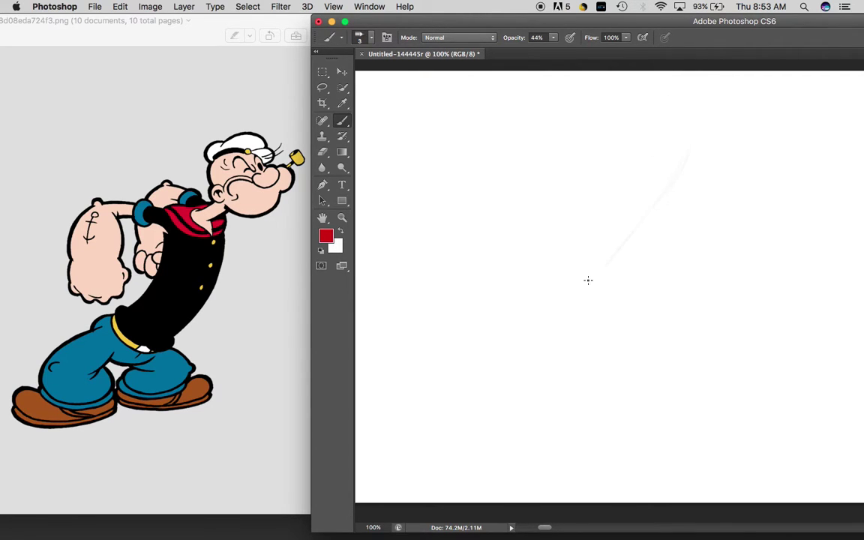
Sketch the figure's curved line of action in light red strokes, with a slanted shoulder line across its upper end
drag(692, 143, 580, 312)
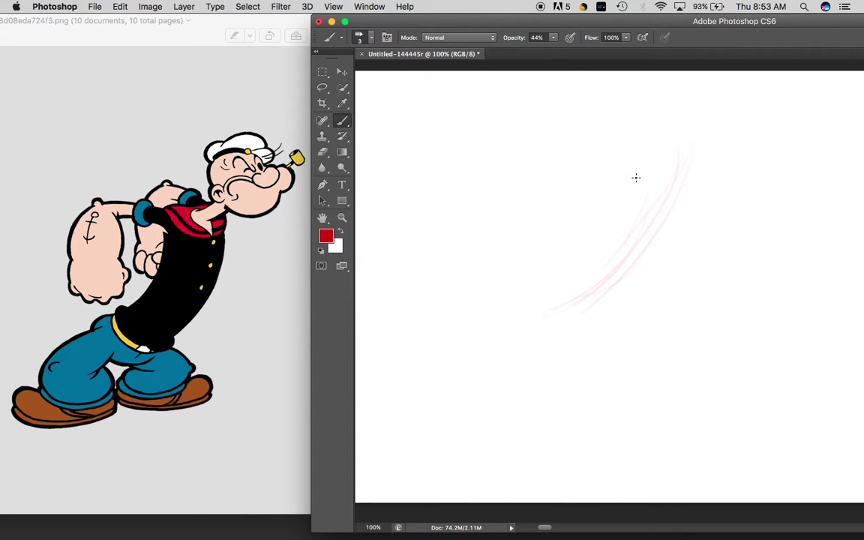
drag(654, 171, 696, 158)
mouse_move(623, 178)
mouse_down()
mouse_move(705, 163)
mouse_move(675, 171)
mouse_move(663, 190)
mouse_move(697, 133)
mouse_move(736, 151)
mouse_up()
Rough in the head above the shoulders as a circle with a protruding jaw and a curved sailor cap
drag(679, 105, 729, 95)
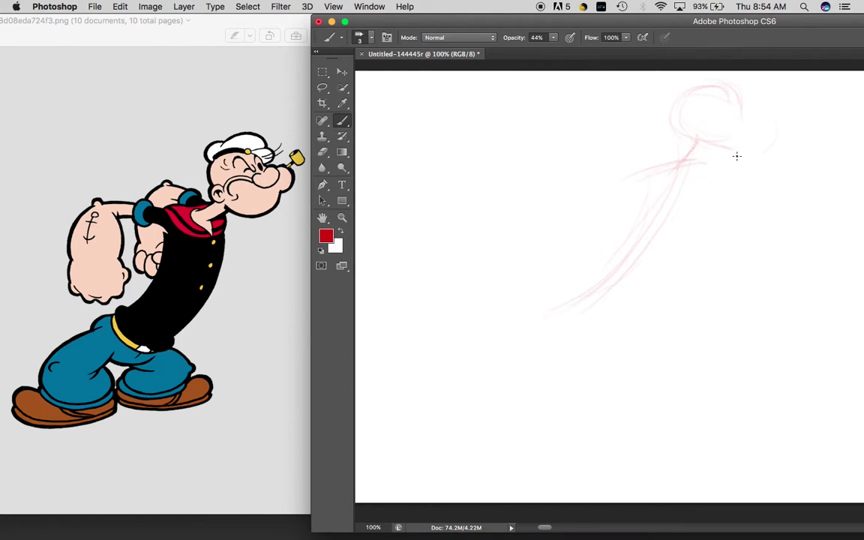
drag(706, 141, 757, 148)
mouse_move(754, 108)
mouse_down()
mouse_move(754, 149)
mouse_move(775, 112)
mouse_move(715, 157)
mouse_move(685, 135)
mouse_move(746, 149)
mouse_move(696, 142)
mouse_move(770, 128)
mouse_move(749, 110)
mouse_move(775, 129)
mouse_move(755, 162)
mouse_move(735, 137)
mouse_up()
drag(693, 103, 744, 105)
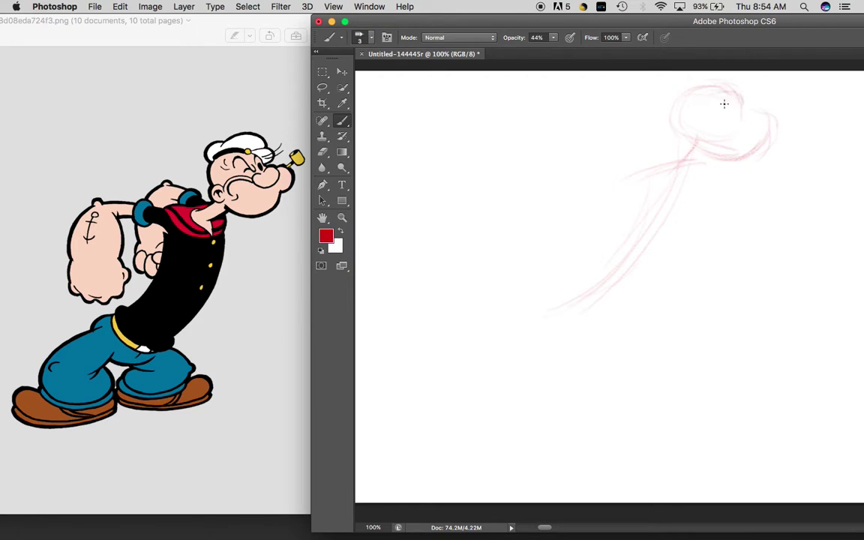
mouse_move(666, 112)
mouse_down()
mouse_move(727, 110)
mouse_move(679, 83)
mouse_move(678, 99)
mouse_move(698, 72)
mouse_move(733, 69)
mouse_move(746, 73)
mouse_move(742, 94)
mouse_move(750, 91)
mouse_move(764, 129)
mouse_move(763, 116)
mouse_move(781, 101)
mouse_up()
Rough in the near shoulder and the bowed chest and back lines of the torso down to the waist
mouse_move(624, 181)
mouse_down()
mouse_move(637, 157)
mouse_move(673, 164)
mouse_up()
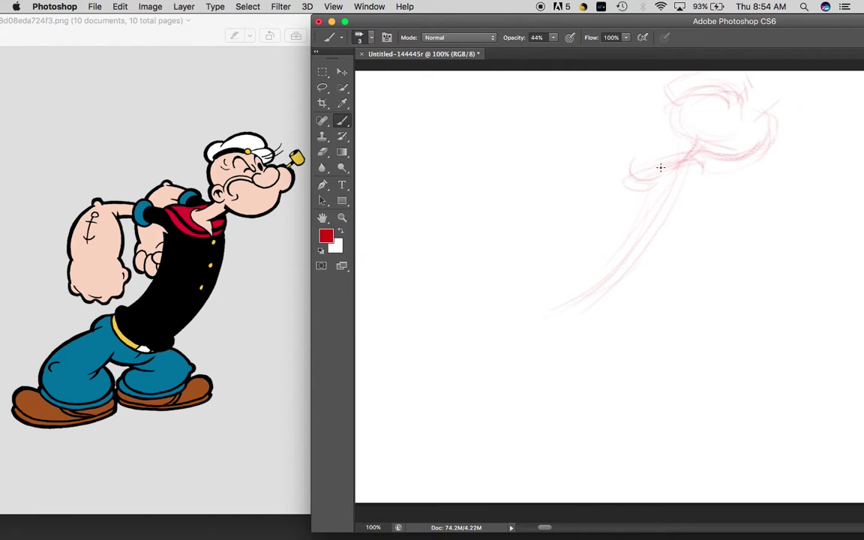
drag(688, 197, 661, 250)
mouse_move(690, 192)
mouse_down()
mouse_move(667, 248)
mouse_move(651, 257)
mouse_move(592, 260)
mouse_move(632, 239)
mouse_move(659, 189)
mouse_move(620, 267)
mouse_move(563, 282)
mouse_up()
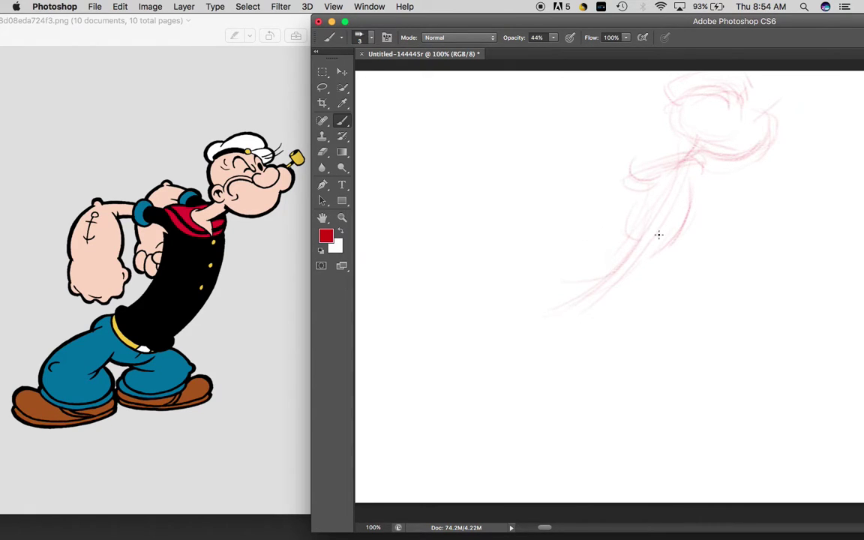
mouse_move(666, 188)
mouse_down()
mouse_move(607, 268)
mouse_move(627, 307)
mouse_up()
Sketch a rounded pelvis at the lower end of the torso, with curved lines wrapping around its form
mouse_move(587, 287)
mouse_down()
mouse_move(605, 267)
mouse_move(648, 290)
mouse_up()
drag(583, 256, 629, 293)
drag(591, 258, 650, 290)
drag(604, 300, 584, 304)
mouse_move(629, 257)
mouse_down()
mouse_move(590, 263)
mouse_move(626, 293)
mouse_move(588, 308)
mouse_move(631, 268)
mouse_move(635, 292)
mouse_up()
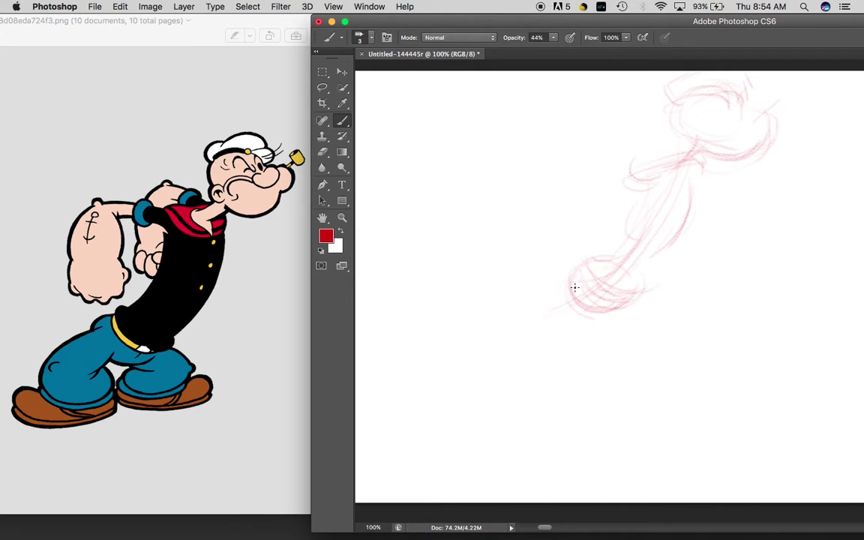
Rough in the bent leg on the left side of the figure, with a large rounded shoe beneath it
drag(578, 292, 520, 321)
mouse_move(567, 297)
mouse_down()
mouse_move(517, 335)
mouse_move(580, 289)
mouse_move(515, 337)
mouse_move(575, 290)
mouse_move(523, 333)
mouse_move(535, 364)
mouse_move(516, 326)
mouse_move(558, 366)
mouse_up()
mouse_move(520, 335)
mouse_down()
mouse_move(585, 364)
mouse_move(595, 380)
mouse_up()
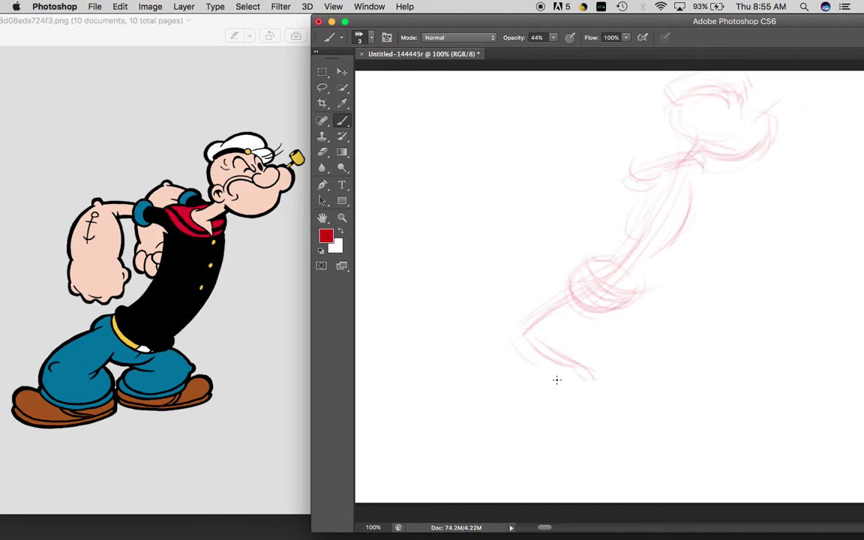
mouse_move(488, 380)
mouse_down()
mouse_move(581, 375)
mouse_move(488, 390)
mouse_move(584, 375)
mouse_up()
drag(517, 384, 577, 381)
mouse_move(526, 338)
mouse_down()
mouse_move(492, 347)
mouse_move(500, 382)
mouse_move(556, 375)
mouse_move(588, 358)
mouse_up()
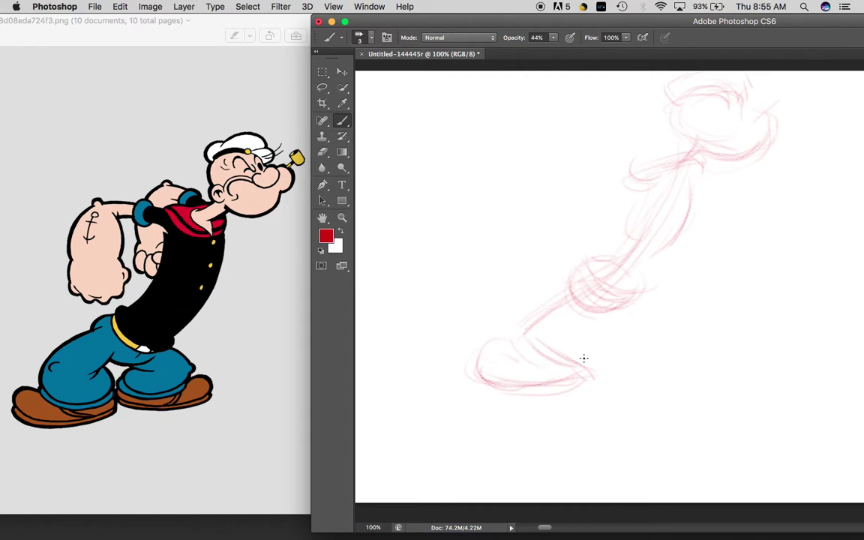
mouse_move(537, 339)
mouse_down()
mouse_move(564, 313)
mouse_move(579, 313)
mouse_move(541, 353)
mouse_move(568, 317)
mouse_move(544, 336)
mouse_move(590, 362)
mouse_up()
Rough in the bent leg on the right side of the figure, with its large oval shoe
drag(582, 300, 662, 322)
drag(672, 313, 613, 351)
drag(670, 314, 608, 355)
mouse_move(626, 301)
mouse_down()
mouse_move(674, 329)
mouse_move(604, 364)
mouse_move(679, 327)
mouse_up()
drag(609, 339, 706, 343)
mouse_move(634, 353)
mouse_down()
mouse_move(697, 334)
mouse_move(706, 319)
mouse_move(682, 354)
mouse_move(629, 351)
mouse_move(653, 329)
mouse_move(696, 337)
mouse_up()
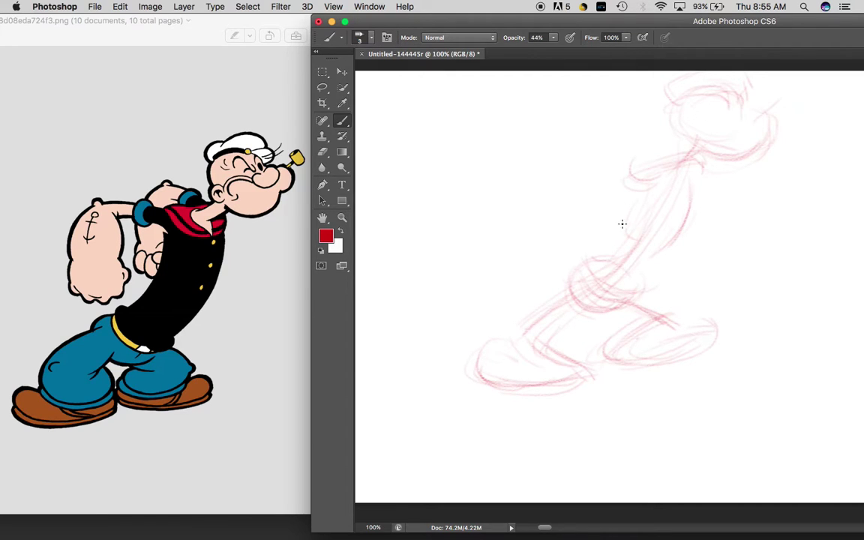
Lightly sketch the far arm and its hand tucked behind the back
drag(636, 194, 598, 255)
drag(627, 142, 597, 198)
mouse_move(628, 147)
mouse_down()
mouse_move(599, 229)
mouse_move(610, 175)
mouse_move(630, 214)
mouse_up()
drag(598, 204, 631, 203)
Rough in the near arm, with the upper arm reaching back to the elbow, a hanging forearm and a large round fist
drag(590, 150, 652, 168)
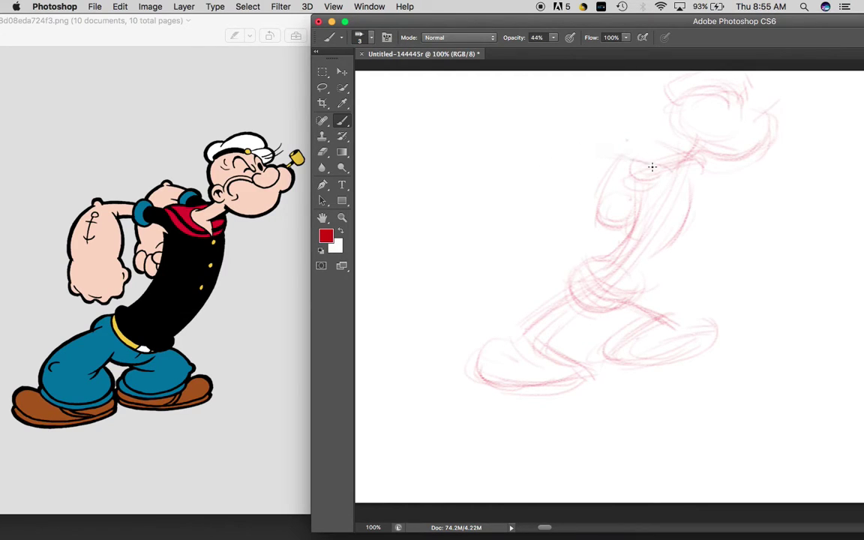
drag(573, 149, 609, 155)
drag(569, 158, 566, 245)
drag(569, 172, 565, 259)
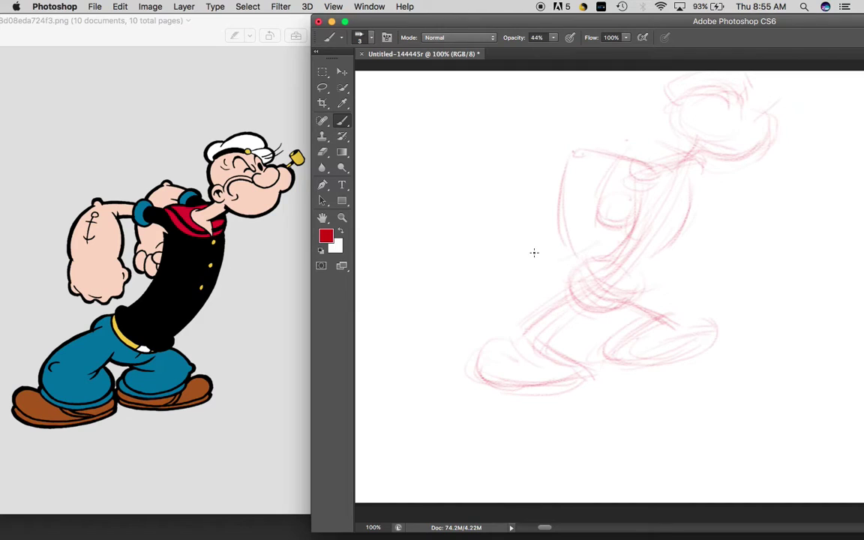
mouse_move(541, 249)
mouse_down()
mouse_move(541, 218)
mouse_move(581, 217)
mouse_move(546, 210)
mouse_move(596, 218)
mouse_move(565, 210)
mouse_move(531, 220)
mouse_move(580, 202)
mouse_up()
drag(587, 144, 666, 185)
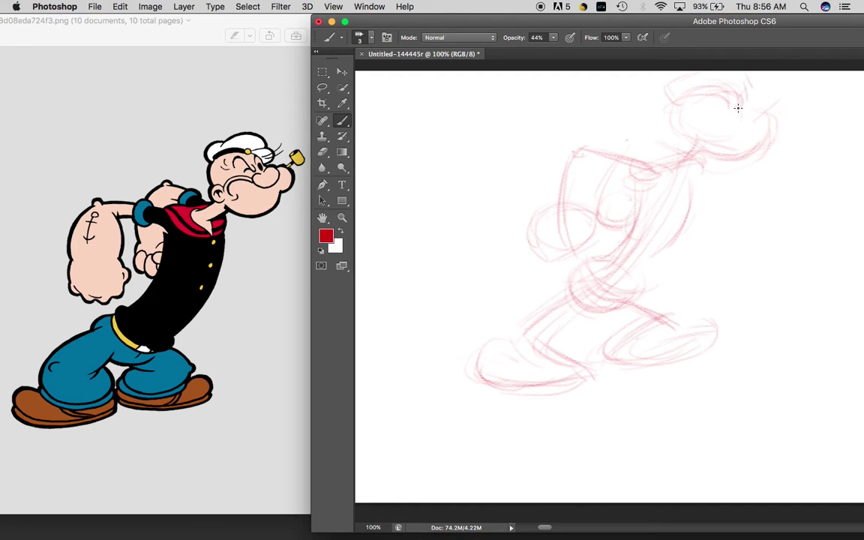
Define the neck and the V-shaped sailor collar around the shoulders with darker red strokes
mouse_move(697, 155)
mouse_down()
mouse_move(698, 101)
mouse_move(729, 154)
mouse_up()
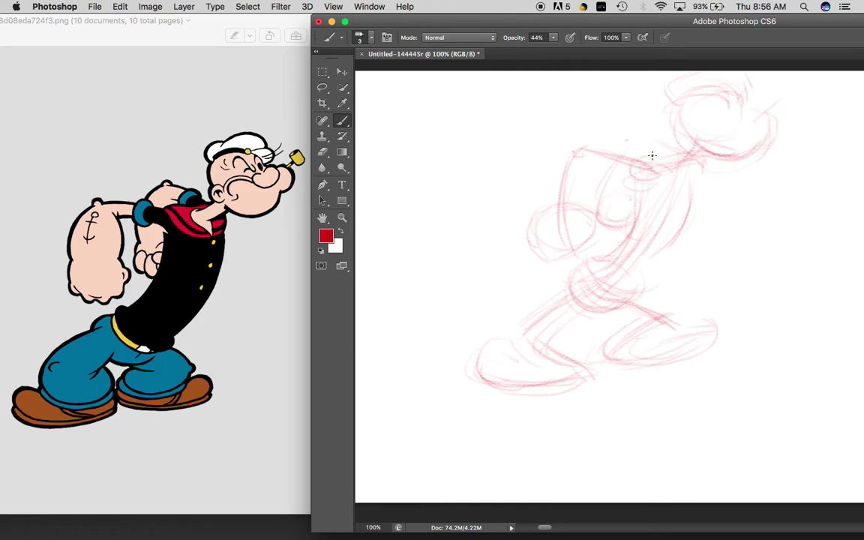
mouse_move(635, 160)
mouse_down()
mouse_move(655, 173)
mouse_move(632, 157)
mouse_move(650, 173)
mouse_move(627, 177)
mouse_move(644, 188)
mouse_move(643, 207)
mouse_move(627, 177)
mouse_move(647, 189)
mouse_move(647, 203)
mouse_move(636, 204)
mouse_move(632, 221)
mouse_move(640, 179)
mouse_move(624, 235)
mouse_move(638, 190)
mouse_move(621, 230)
mouse_move(637, 192)
mouse_up()
mouse_move(674, 159)
mouse_down()
mouse_move(674, 183)
mouse_move(662, 163)
mouse_move(679, 188)
mouse_move(671, 171)
mouse_move(677, 186)
mouse_move(683, 159)
mouse_move(676, 181)
mouse_move(656, 137)
mouse_move(686, 140)
mouse_move(658, 166)
mouse_move(682, 152)
mouse_up()
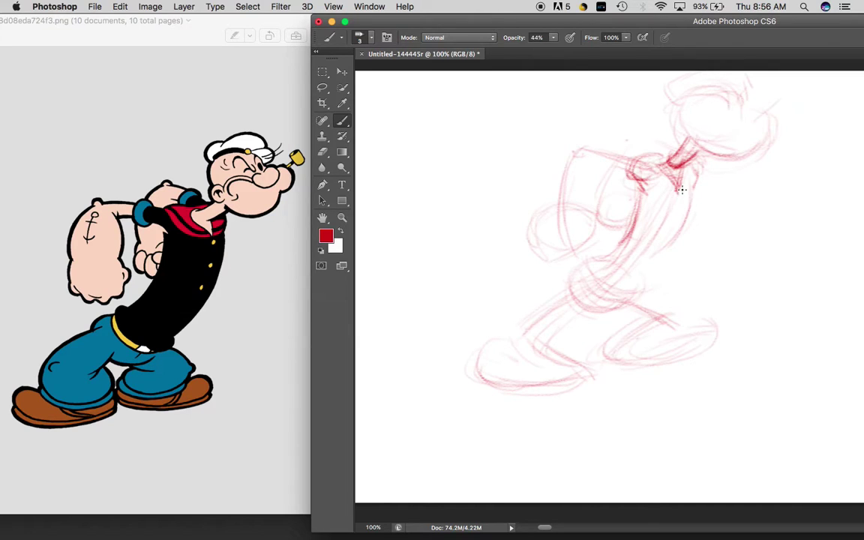
drag(648, 196, 700, 178)
Reinforce the back and chest contours of the torso from the collar down to the waist
mouse_move(647, 175)
mouse_down()
mouse_move(678, 197)
mouse_move(660, 186)
mouse_move(697, 173)
mouse_move(683, 193)
mouse_move(639, 176)
mouse_move(694, 227)
mouse_move(684, 232)
mouse_move(688, 194)
mouse_move(639, 278)
mouse_move(674, 204)
mouse_move(694, 224)
mouse_move(660, 247)
mouse_move(693, 207)
mouse_move(621, 277)
mouse_up()
drag(702, 214, 616, 293)
mouse_move(666, 249)
mouse_down()
mouse_move(610, 291)
mouse_move(618, 282)
mouse_move(596, 316)
mouse_move(584, 297)
mouse_move(616, 308)
mouse_move(581, 295)
mouse_move(609, 283)
mouse_move(614, 299)
mouse_move(580, 302)
mouse_move(597, 286)
mouse_move(628, 300)
mouse_move(610, 304)
mouse_move(631, 277)
mouse_move(607, 293)
mouse_move(592, 287)
mouse_move(607, 308)
mouse_up()
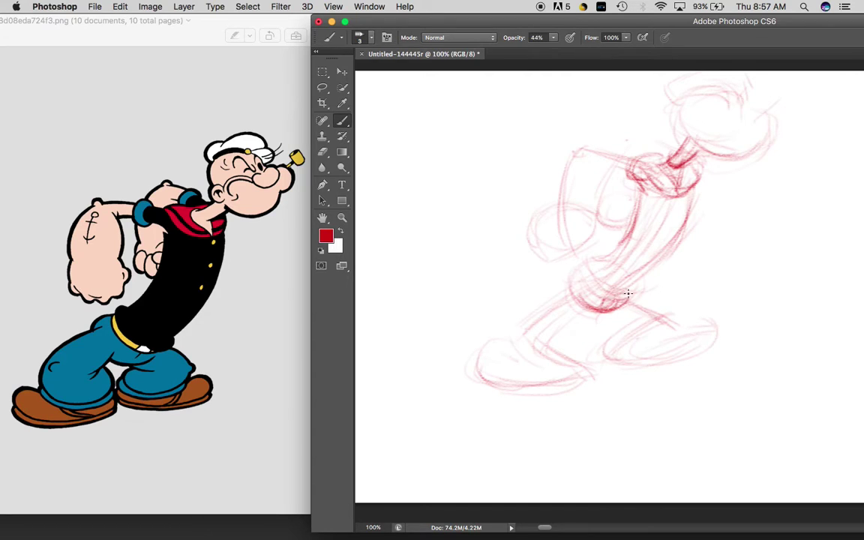
mouse_move(622, 280)
mouse_down()
mouse_move(675, 239)
mouse_move(668, 245)
mouse_up()
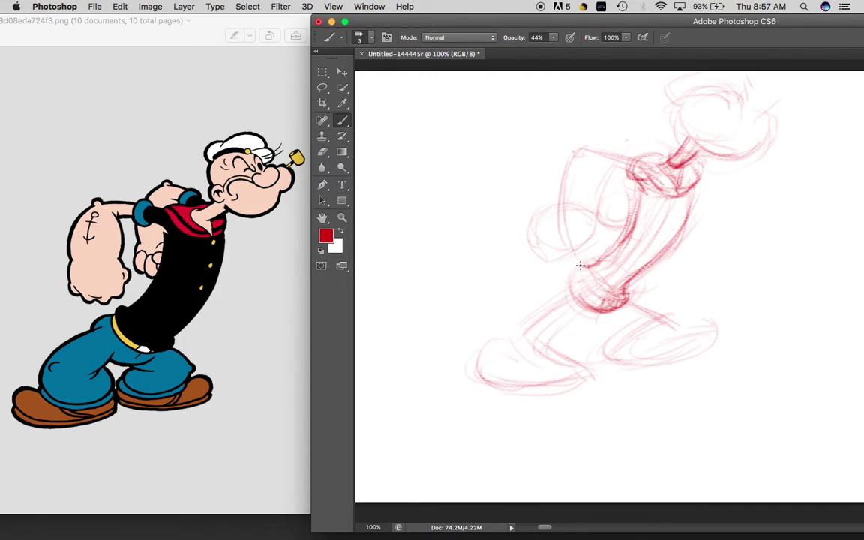
Build up the waist, belt band and hips with darker curved strokes around the pelvis
mouse_move(589, 262)
mouse_down()
mouse_move(583, 285)
mouse_move(583, 250)
mouse_move(612, 312)
mouse_up()
drag(568, 278, 595, 324)
drag(576, 295, 611, 309)
mouse_move(573, 271)
mouse_down()
mouse_move(553, 290)
mouse_move(569, 315)
mouse_move(597, 322)
mouse_up()
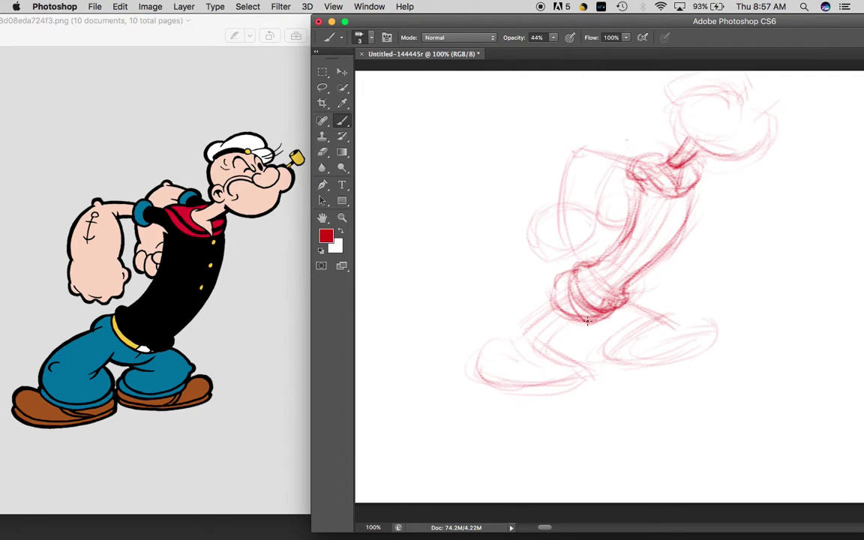
mouse_move(568, 319)
mouse_down()
mouse_move(587, 322)
mouse_move(613, 296)
mouse_up()
Define the thigh and the bulging lower trouser leg on the left side of the figure with darker strokes
drag(547, 295, 512, 330)
mouse_move(557, 290)
mouse_down()
mouse_move(518, 321)
mouse_move(598, 295)
mouse_move(584, 311)
mouse_move(555, 302)
mouse_move(570, 309)
mouse_move(546, 286)
mouse_move(557, 328)
mouse_move(550, 316)
mouse_move(562, 326)
mouse_move(562, 297)
mouse_move(507, 326)
mouse_move(527, 305)
mouse_move(507, 335)
mouse_move(522, 315)
mouse_move(507, 331)
mouse_move(561, 298)
mouse_move(574, 311)
mouse_move(560, 292)
mouse_move(553, 326)
mouse_move(573, 310)
mouse_move(527, 343)
mouse_move(516, 325)
mouse_move(548, 302)
mouse_move(568, 313)
mouse_move(527, 343)
mouse_move(532, 297)
mouse_up()
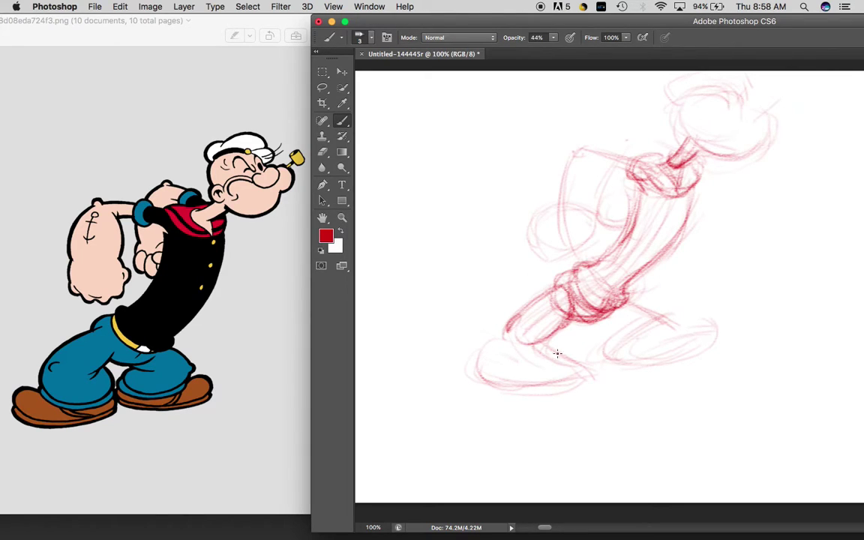
mouse_move(526, 355)
mouse_down()
mouse_move(538, 316)
mouse_move(558, 317)
mouse_move(536, 352)
mouse_move(520, 345)
mouse_move(530, 307)
mouse_move(507, 313)
mouse_move(537, 346)
mouse_move(536, 322)
mouse_move(538, 343)
mouse_move(518, 337)
mouse_move(510, 352)
mouse_move(513, 333)
mouse_move(506, 333)
mouse_move(516, 315)
mouse_move(504, 352)
mouse_move(544, 359)
mouse_move(523, 358)
mouse_move(549, 352)
mouse_move(547, 358)
mouse_move(548, 337)
mouse_move(568, 332)
mouse_move(544, 361)
mouse_move(567, 345)
mouse_move(539, 360)
mouse_move(512, 330)
mouse_move(565, 333)
mouse_move(554, 357)
mouse_up()
drag(501, 337, 568, 335)
mouse_move(503, 343)
mouse_down()
mouse_move(548, 360)
mouse_move(568, 337)
mouse_up()
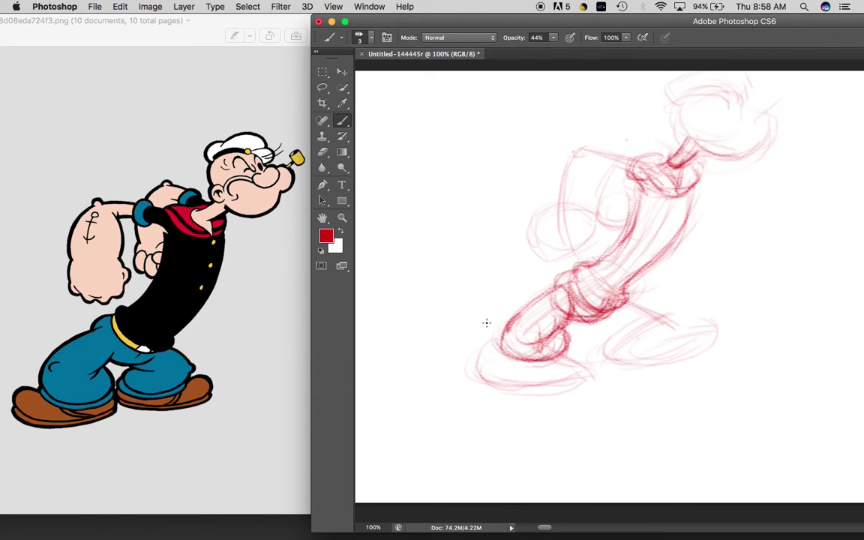
drag(503, 343, 512, 358)
Define the left shoe's rounded toe, sole and heel with darker strokes
mouse_move(467, 341)
mouse_down()
mouse_move(508, 375)
mouse_move(504, 337)
mouse_move(480, 354)
mouse_move(481, 374)
mouse_move(473, 350)
mouse_move(507, 382)
mouse_move(490, 381)
mouse_move(480, 343)
mouse_move(481, 367)
mouse_move(515, 390)
mouse_move(529, 377)
mouse_move(520, 386)
mouse_move(553, 386)
mouse_move(496, 369)
mouse_move(568, 370)
mouse_move(503, 365)
mouse_move(499, 346)
mouse_move(476, 368)
mouse_move(471, 359)
mouse_move(483, 379)
mouse_move(544, 391)
mouse_move(485, 370)
mouse_move(564, 364)
mouse_move(500, 383)
mouse_move(540, 363)
mouse_move(561, 370)
mouse_move(546, 375)
mouse_move(573, 367)
mouse_up()
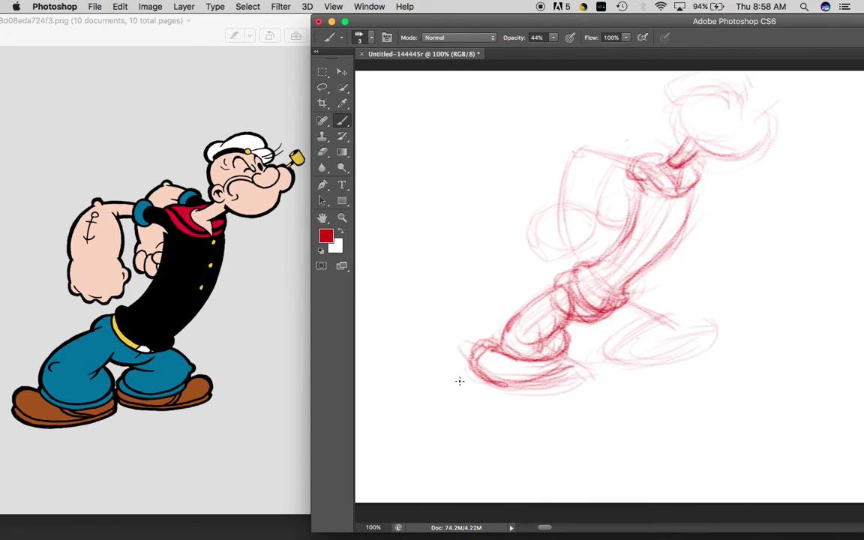
drag(474, 378, 552, 389)
drag(495, 388, 582, 368)
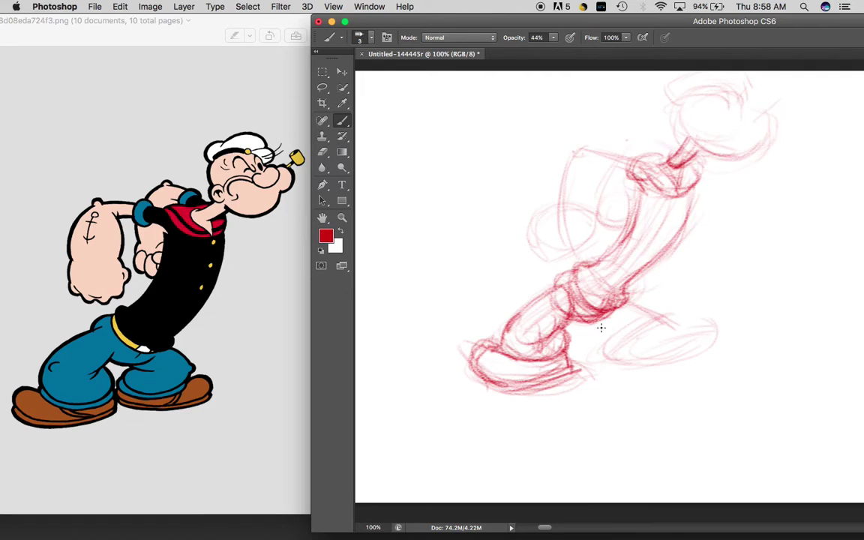
Define the thigh, lower trouser leg and shoe on the right side of the figure with darker strokes
drag(605, 326, 650, 325)
drag(633, 294, 671, 315)
mouse_move(635, 292)
mouse_down()
mouse_move(663, 311)
mouse_move(664, 321)
mouse_move(648, 323)
mouse_move(650, 307)
mouse_move(657, 313)
mouse_move(631, 324)
mouse_move(621, 311)
mouse_move(644, 300)
mouse_move(668, 306)
mouse_move(615, 323)
mouse_move(639, 329)
mouse_move(614, 323)
mouse_move(667, 316)
mouse_up()
drag(622, 343, 662, 321)
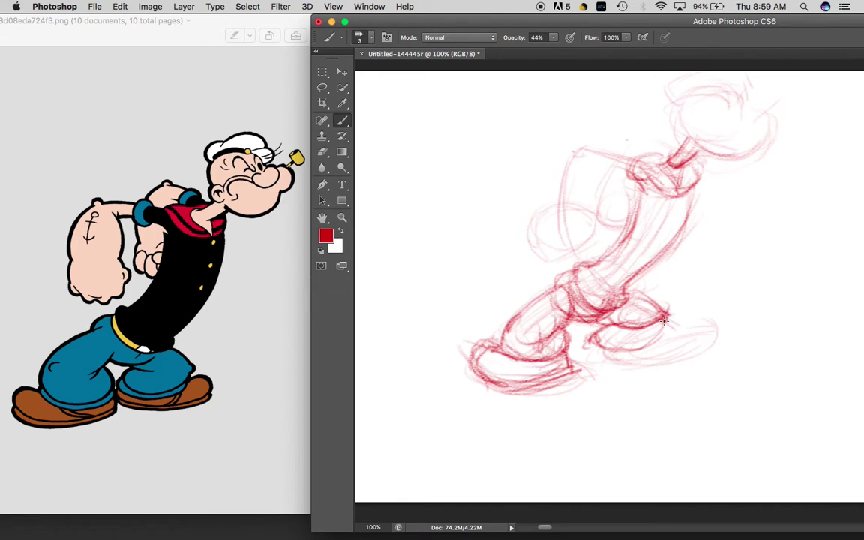
mouse_move(658, 334)
mouse_down()
mouse_move(622, 348)
mouse_move(655, 338)
mouse_up()
mouse_move(591, 365)
mouse_down()
mouse_move(682, 350)
mouse_move(600, 362)
mouse_move(615, 351)
mouse_move(638, 355)
mouse_move(622, 348)
mouse_move(660, 328)
mouse_move(682, 335)
mouse_move(664, 334)
mouse_move(667, 327)
mouse_move(662, 339)
mouse_move(705, 324)
mouse_move(652, 360)
mouse_up()
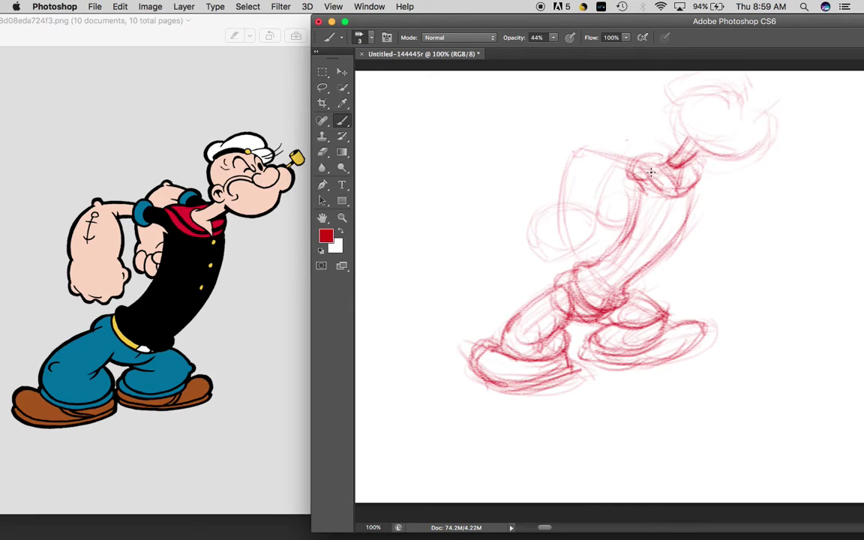
Define the near shoulder, upper arm and small round elbow, and add a thick sleeve cuff around the arm
drag(632, 164, 676, 159)
drag(587, 158, 637, 171)
drag(576, 150, 576, 156)
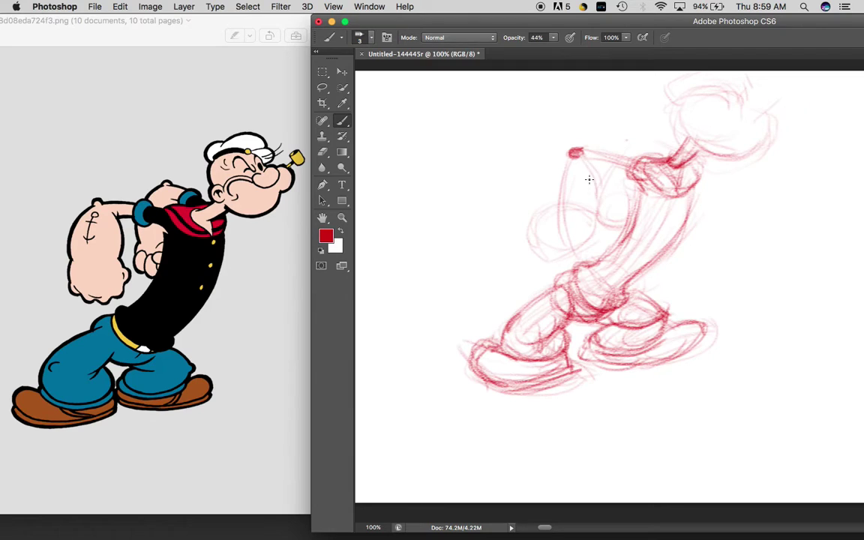
drag(590, 155, 633, 166)
mouse_move(585, 153)
mouse_down()
mouse_move(628, 152)
mouse_move(581, 153)
mouse_move(642, 162)
mouse_up()
drag(612, 146, 613, 162)
mouse_move(622, 150)
mouse_down()
mouse_move(616, 141)
mouse_move(606, 152)
mouse_move(626, 158)
mouse_move(623, 166)
mouse_up()
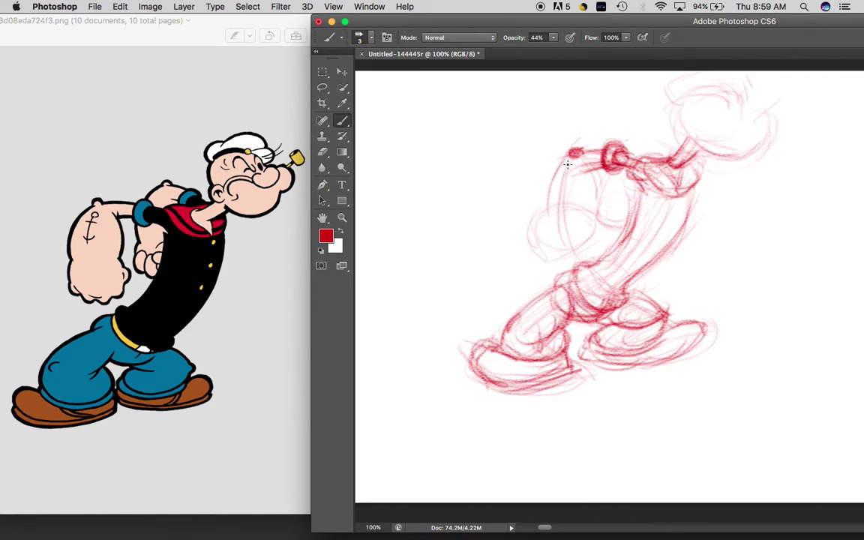
Define the near arm's bulging forearm and the knuckled fist hanging below it with darker strokes
drag(574, 143, 544, 219)
drag(567, 154, 545, 217)
drag(560, 161, 546, 213)
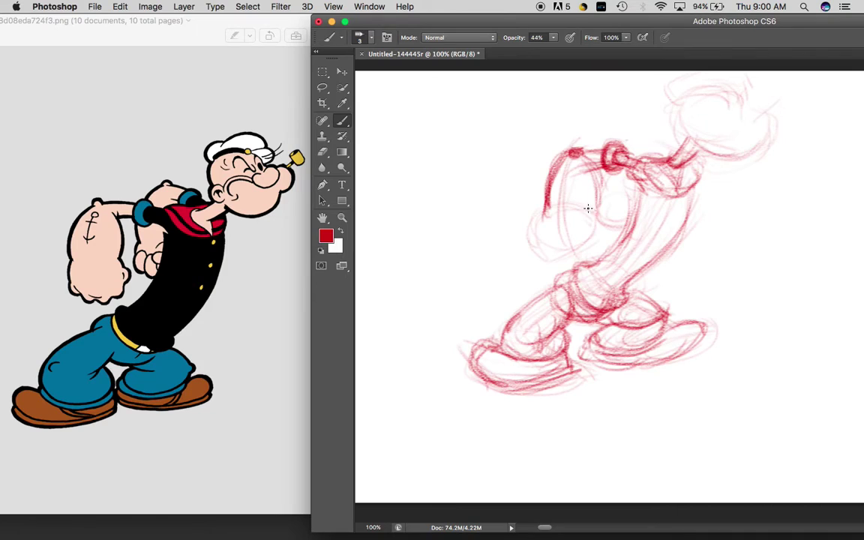
drag(598, 190, 593, 216)
mouse_move(600, 172)
mouse_down()
mouse_move(593, 215)
mouse_move(582, 217)
mouse_move(590, 216)
mouse_up()
mouse_move(549, 193)
mouse_down()
mouse_move(558, 217)
mouse_move(547, 201)
mouse_move(549, 217)
mouse_move(531, 220)
mouse_move(574, 215)
mouse_move(550, 207)
mouse_move(603, 199)
mouse_move(547, 215)
mouse_move(596, 219)
mouse_move(539, 225)
mouse_move(545, 254)
mouse_move(541, 234)
mouse_move(562, 253)
mouse_move(555, 257)
mouse_move(536, 213)
mouse_move(585, 281)
mouse_move(574, 265)
mouse_move(549, 256)
mouse_move(590, 251)
mouse_move(559, 261)
mouse_move(601, 233)
mouse_up()
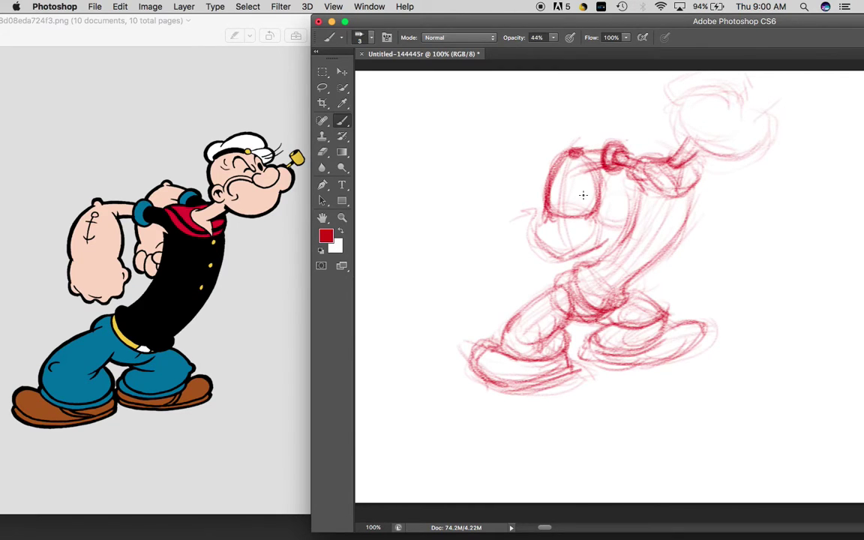
drag(603, 219, 606, 239)
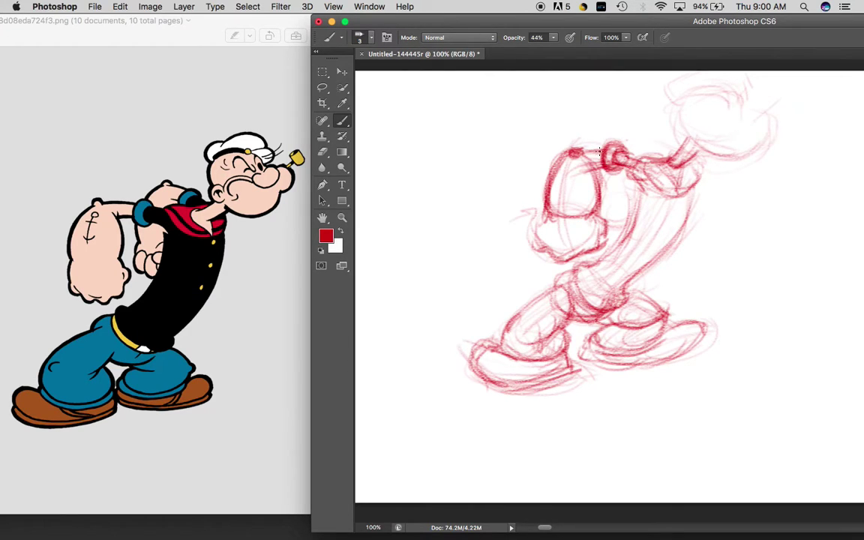
Sketch the far arm's raised elbow and sleeve cuff, then its forearm and fingers behind the back
mouse_move(610, 171)
mouse_down()
mouse_move(614, 200)
mouse_move(608, 172)
mouse_move(632, 131)
mouse_move(617, 142)
mouse_move(645, 132)
mouse_up()
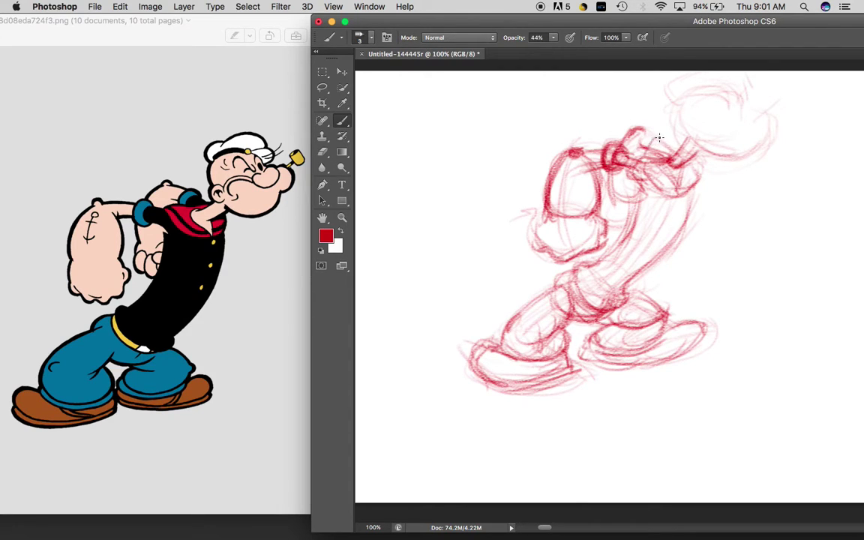
mouse_move(667, 139)
mouse_down()
mouse_move(648, 148)
mouse_move(675, 146)
mouse_move(654, 151)
mouse_up()
mouse_move(644, 138)
mouse_down()
mouse_move(657, 137)
mouse_move(635, 129)
mouse_move(631, 143)
mouse_up()
mouse_move(609, 172)
mouse_down()
mouse_move(623, 233)
mouse_move(606, 217)
mouse_move(635, 229)
mouse_move(612, 195)
mouse_move(621, 188)
mouse_move(617, 199)
mouse_move(638, 198)
mouse_move(628, 215)
mouse_move(612, 209)
mouse_move(629, 226)
mouse_up()
drag(636, 186, 595, 267)
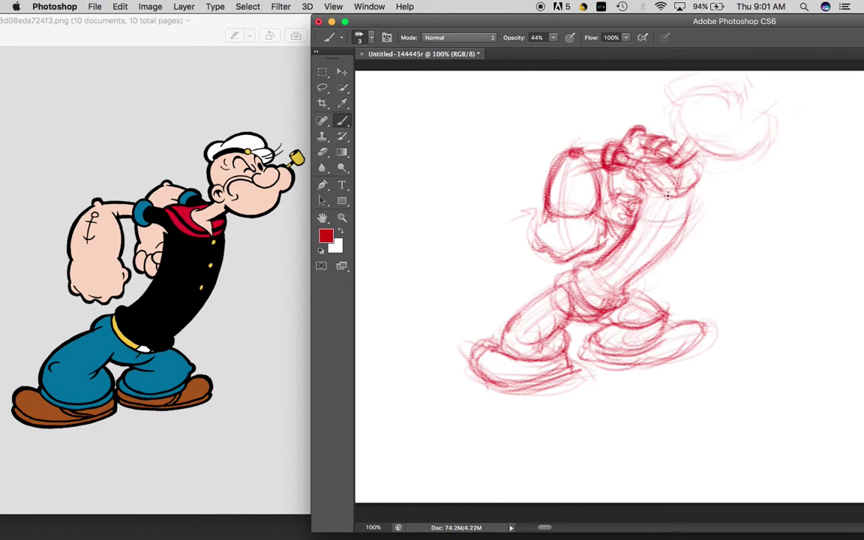
Draw curved cross-contour lines around the torso, plus small sample curves in the blank space beside it
mouse_move(635, 231)
mouse_down()
mouse_move(682, 220)
mouse_move(666, 256)
mouse_up()
mouse_move(615, 260)
mouse_down()
mouse_move(643, 228)
mouse_move(656, 256)
mouse_up()
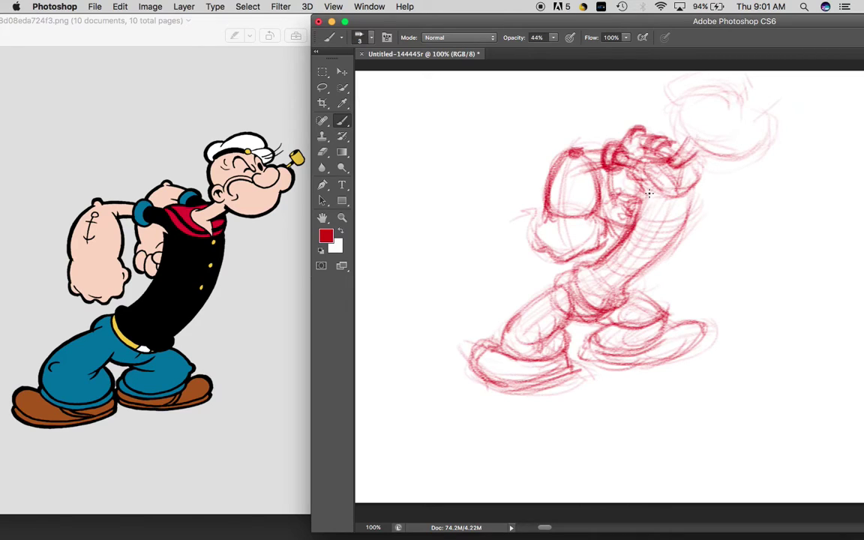
mouse_move(659, 188)
mouse_down()
mouse_move(644, 207)
mouse_move(680, 183)
mouse_move(644, 209)
mouse_move(678, 229)
mouse_move(634, 216)
mouse_move(656, 251)
mouse_up()
mouse_move(727, 256)
mouse_down()
mouse_move(690, 252)
mouse_move(725, 261)
mouse_move(741, 228)
mouse_up()
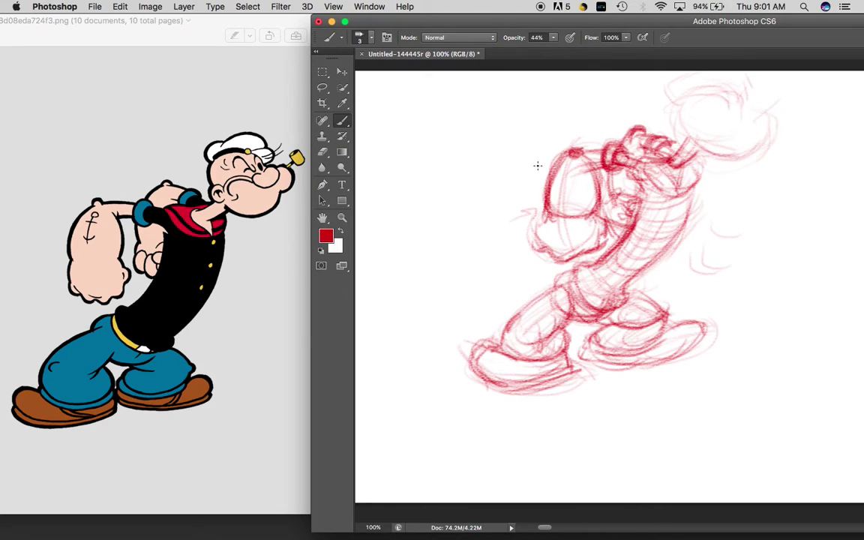
Add curved cross-contour lines to the near forearm, fist, left thigh and left shoe
mouse_move(565, 194)
mouse_down()
mouse_move(584, 185)
mouse_move(589, 200)
mouse_up()
mouse_move(550, 232)
mouse_down()
mouse_move(568, 245)
mouse_move(577, 228)
mouse_up()
mouse_move(535, 305)
mouse_down()
mouse_move(550, 327)
mouse_move(543, 335)
mouse_up()
mouse_move(490, 364)
mouse_down()
mouse_move(462, 341)
mouse_move(518, 337)
mouse_up()
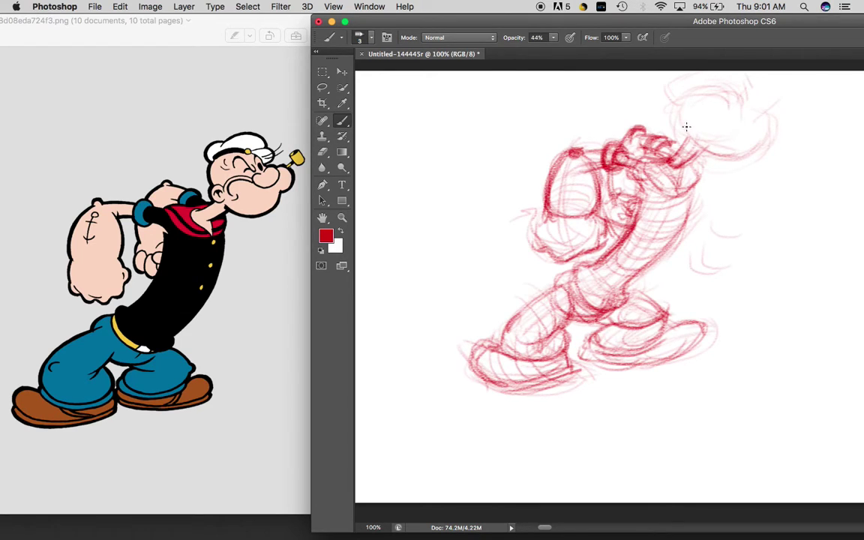
Define the head with darker strokes, outlining the cranium, the puffy sailor cap and the oval protruding jaw
mouse_move(688, 120)
mouse_down()
mouse_move(702, 101)
mouse_move(695, 118)
mouse_move(736, 94)
mouse_move(707, 89)
mouse_move(696, 104)
mouse_move(734, 91)
mouse_up()
mouse_move(678, 100)
mouse_down()
mouse_move(689, 74)
mouse_move(708, 83)
mouse_move(721, 73)
mouse_move(750, 85)
mouse_move(745, 75)
mouse_move(757, 80)
mouse_move(754, 100)
mouse_move(749, 111)
mouse_up()
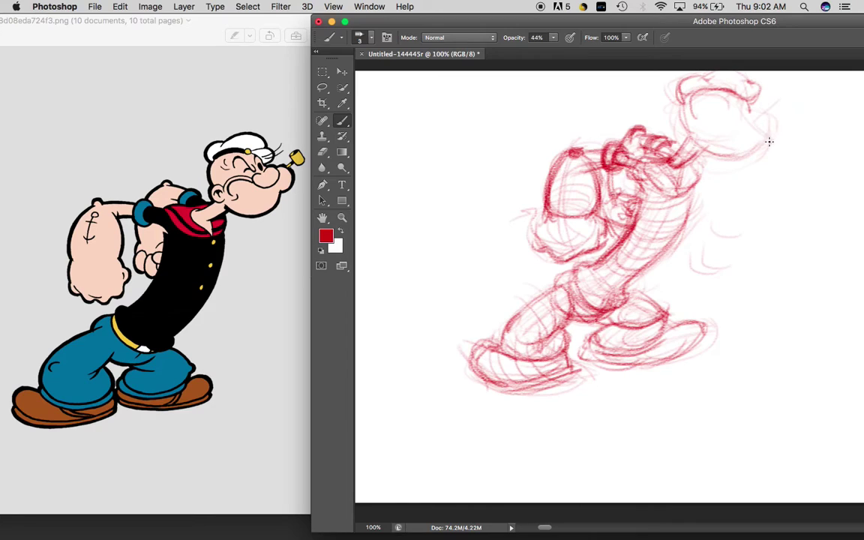
mouse_move(764, 138)
mouse_down()
mouse_move(741, 162)
mouse_move(708, 146)
mouse_move(757, 148)
mouse_up()
mouse_move(722, 155)
mouse_down()
mouse_move(747, 122)
mouse_move(750, 153)
mouse_move(719, 154)
mouse_move(724, 125)
mouse_move(764, 134)
mouse_up()
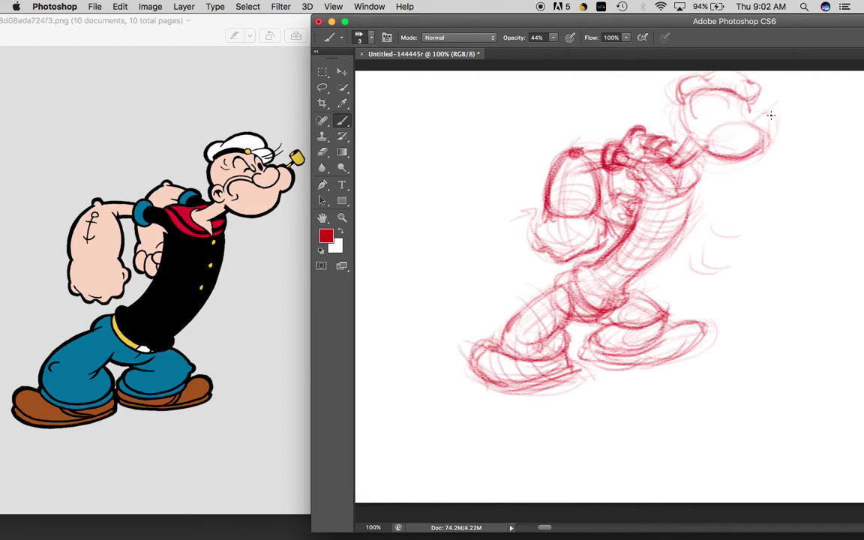
Sketch Popeye's facial features: the pipe, bulbous nose, eyes, mouth and cheek lines, and the ear
mouse_move(762, 116)
mouse_down()
mouse_move(767, 138)
mouse_move(767, 112)
mouse_up()
mouse_move(785, 94)
mouse_down()
mouse_move(780, 108)
mouse_move(790, 97)
mouse_up()
mouse_move(740, 118)
mouse_down()
mouse_move(739, 125)
mouse_move(760, 125)
mouse_up()
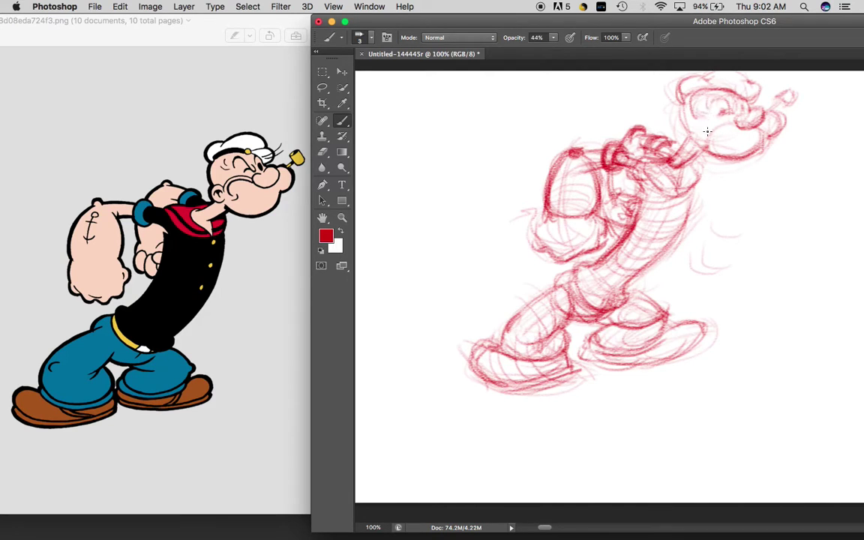
mouse_move(738, 126)
mouse_down()
mouse_move(710, 141)
mouse_move(717, 133)
mouse_up()
mouse_move(687, 92)
mouse_down()
mouse_move(694, 125)
mouse_move(682, 118)
mouse_move(688, 107)
mouse_move(696, 132)
mouse_move(690, 140)
mouse_move(690, 117)
mouse_move(693, 132)
mouse_move(685, 124)
mouse_move(704, 133)
mouse_move(666, 131)
mouse_up()
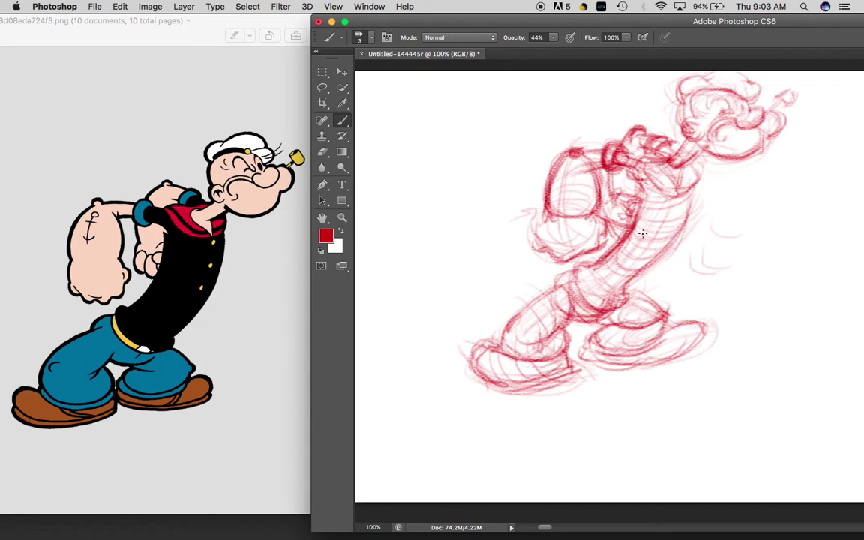
Make room on a blank canvas area and switch to Preview to show the reference image 1994-THE-LION-KING-007.jpg
mouse_move(654, 278)
mouse_down()
mouse_move(555, 301)
mouse_move(459, 268)
mouse_up()
mouse_move(615, 263)
mouse_down()
mouse_move(531, 285)
mouse_move(450, 273)
mouse_move(403, 238)
mouse_up()
click(228, 226)
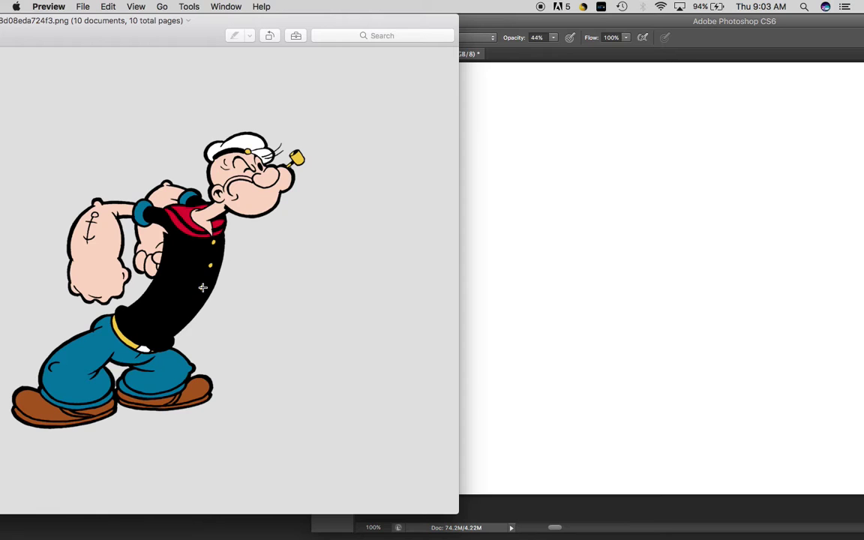
key(Down)
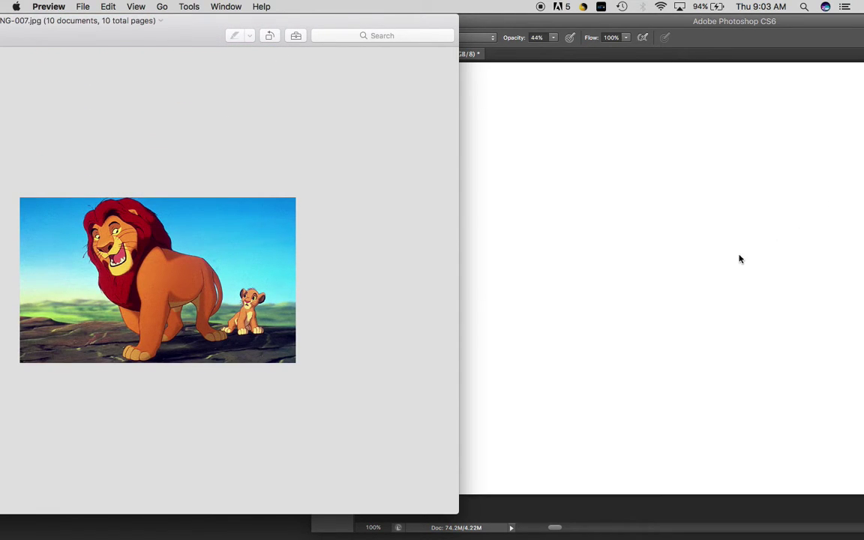
Enlarge the lion reference image and arrange the Preview and Photoshop windows so the lion and the blank canvas sit side by side
click(653, 188)
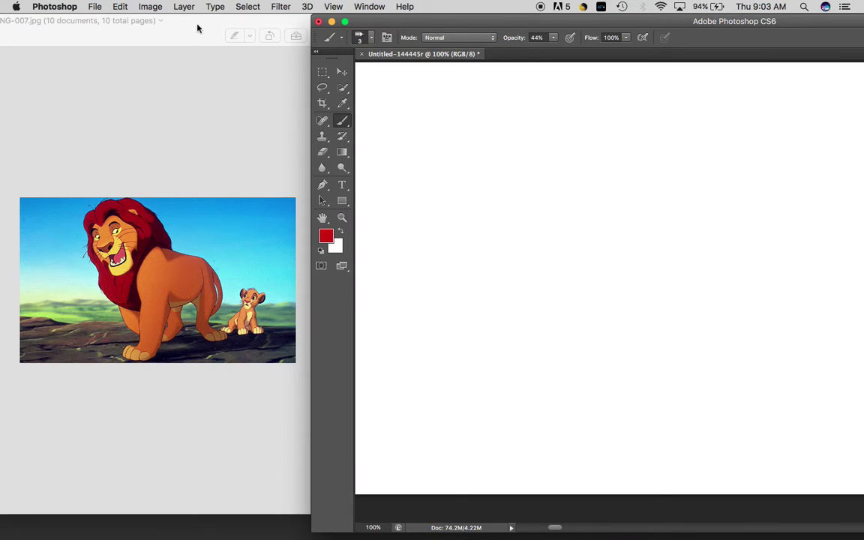
double_click(188, 23)
drag(262, 34, 450, 45)
drag(187, 34, 256, 35)
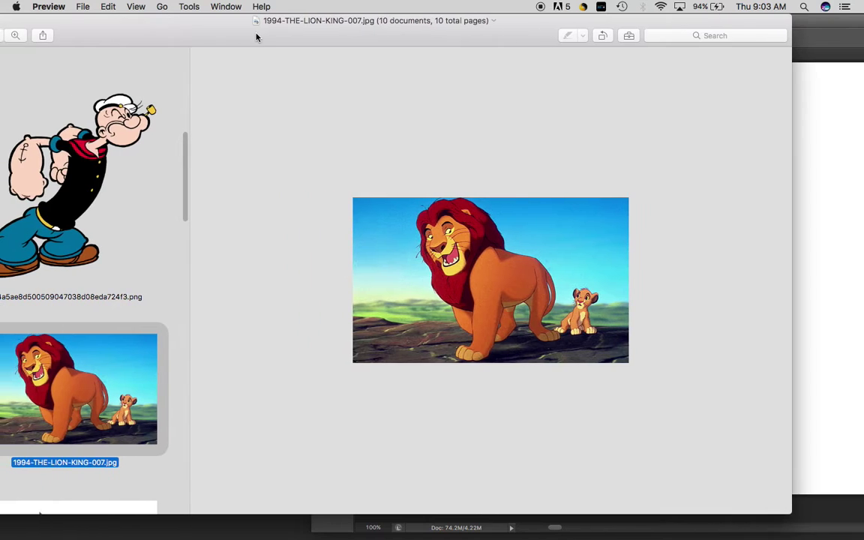
click(12, 36)
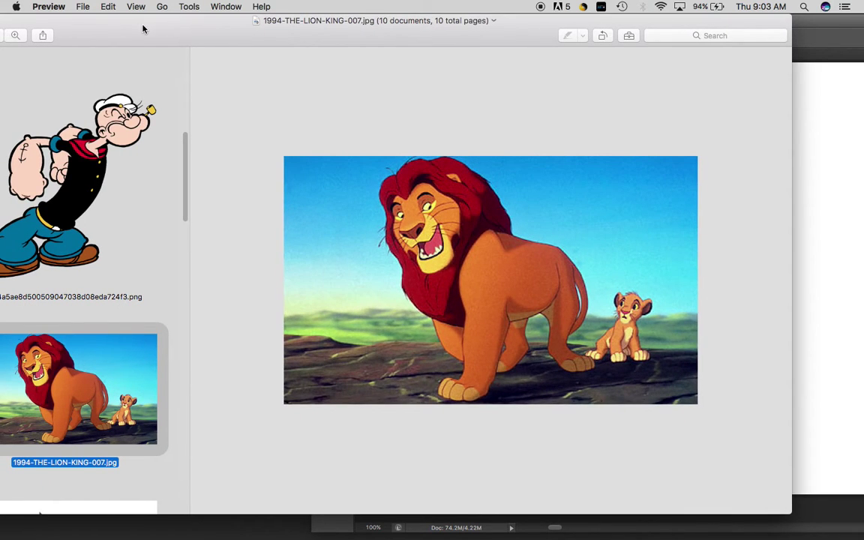
drag(143, 28, 0, 16)
drag(98, 29, 11, 24)
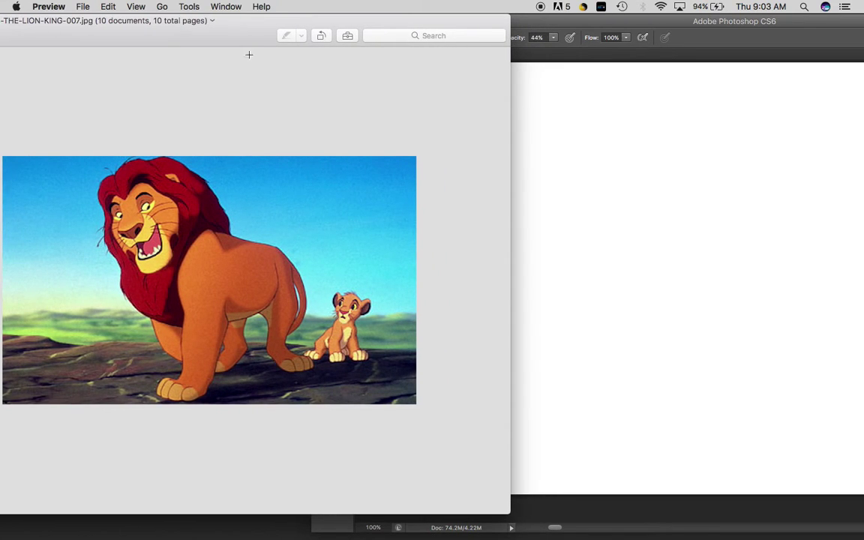
click(574, 22)
drag(559, 24, 619, 21)
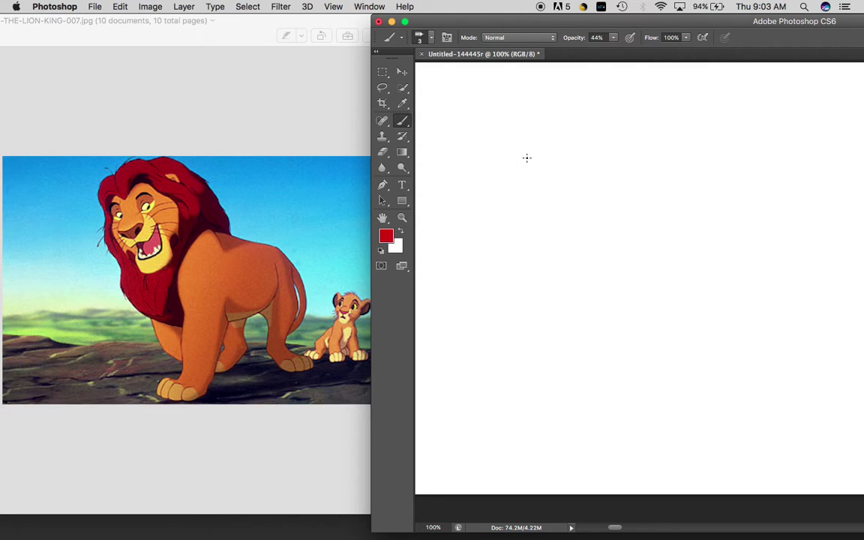
Sketch light crossing gesture curves for the adult lion's head-to-neck direction and the sweep of its chest and shoulders
mouse_move(535, 176)
mouse_down()
mouse_move(488, 128)
mouse_move(556, 175)
mouse_move(495, 137)
mouse_move(547, 185)
mouse_move(520, 159)
mouse_move(529, 175)
mouse_move(565, 202)
mouse_move(515, 153)
mouse_move(573, 202)
mouse_move(529, 175)
mouse_move(478, 116)
mouse_move(568, 196)
mouse_move(535, 177)
mouse_move(563, 196)
mouse_up()
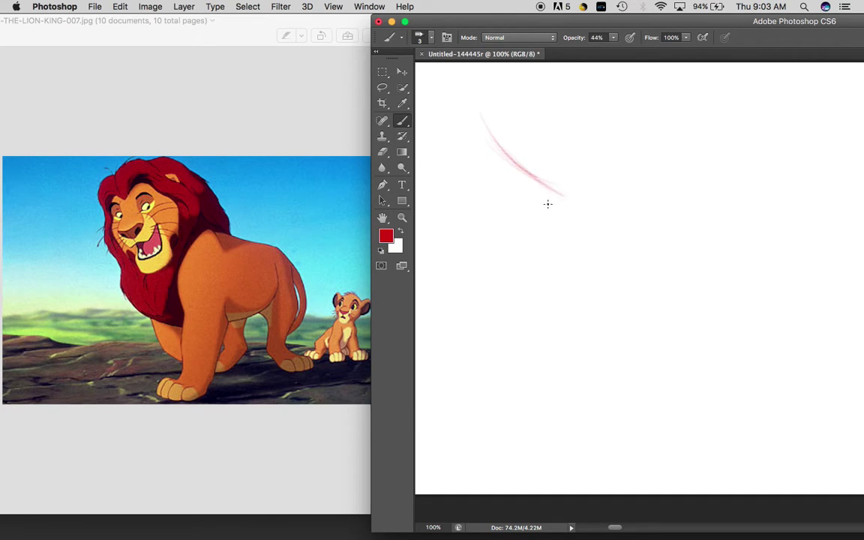
mouse_move(500, 210)
mouse_down()
mouse_move(575, 199)
mouse_move(608, 152)
mouse_up()
drag(504, 231, 609, 153)
mouse_move(507, 221)
mouse_down()
mouse_move(514, 254)
mouse_move(598, 158)
mouse_move(619, 152)
mouse_up()
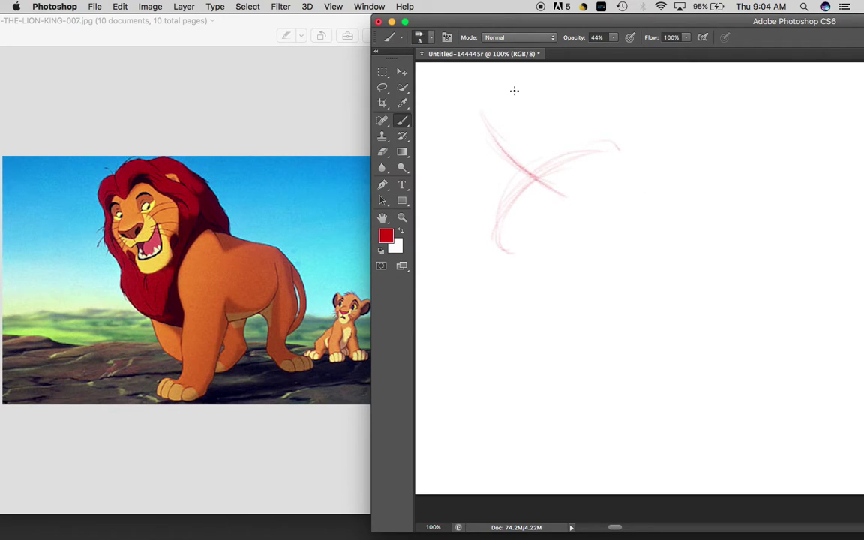
drag(481, 110, 566, 197)
Sketch the lion's body gesture with a dipping back, a sweeping line of action ending in an arrow, a curved belly and a rounded rump
mouse_move(525, 250)
mouse_down()
mouse_move(557, 172)
mouse_move(611, 170)
mouse_up()
drag(621, 155, 702, 184)
mouse_move(505, 224)
mouse_down()
mouse_move(641, 260)
mouse_move(670, 260)
mouse_up()
mouse_move(563, 206)
mouse_down()
mouse_move(740, 206)
mouse_move(674, 217)
mouse_move(769, 197)
mouse_move(808, 172)
mouse_up()
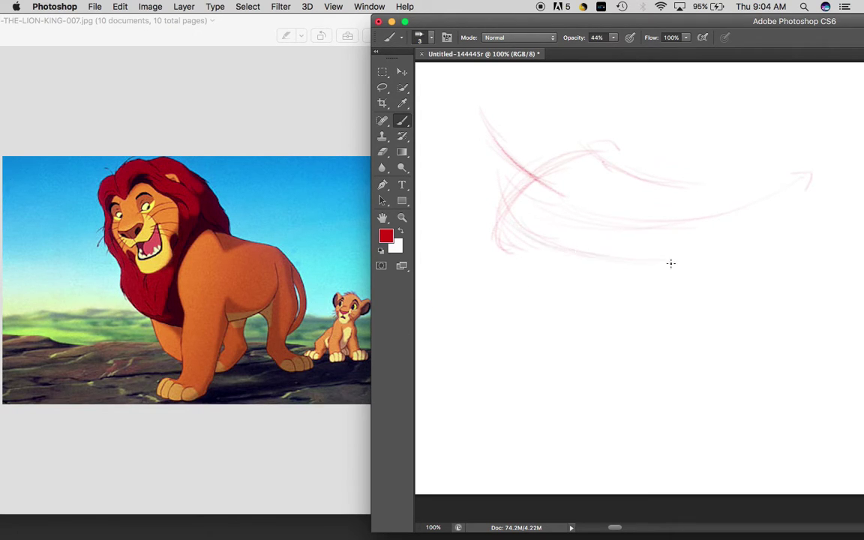
mouse_move(552, 250)
mouse_down()
mouse_move(712, 238)
mouse_move(615, 263)
mouse_move(636, 270)
mouse_move(724, 237)
mouse_move(713, 255)
mouse_move(560, 250)
mouse_move(670, 268)
mouse_move(715, 231)
mouse_move(556, 269)
mouse_move(608, 269)
mouse_move(689, 247)
mouse_up()
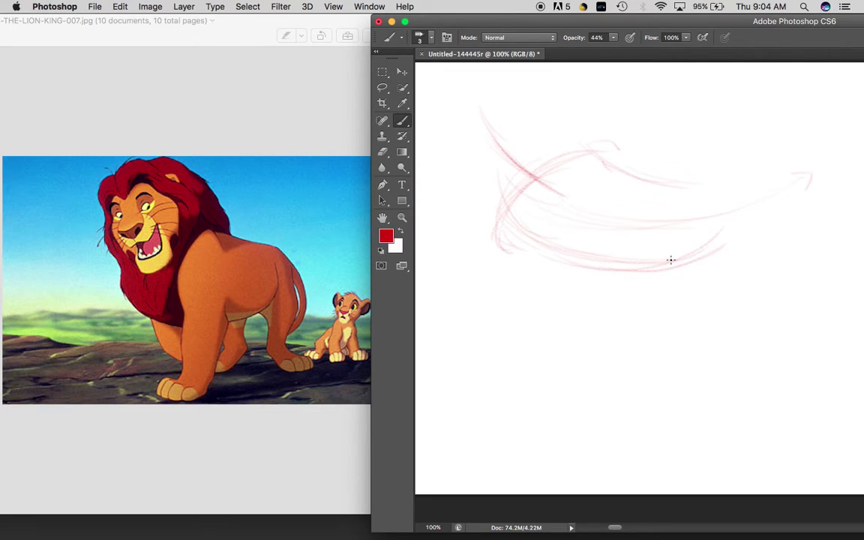
drag(718, 209, 679, 203)
drag(723, 180, 725, 242)
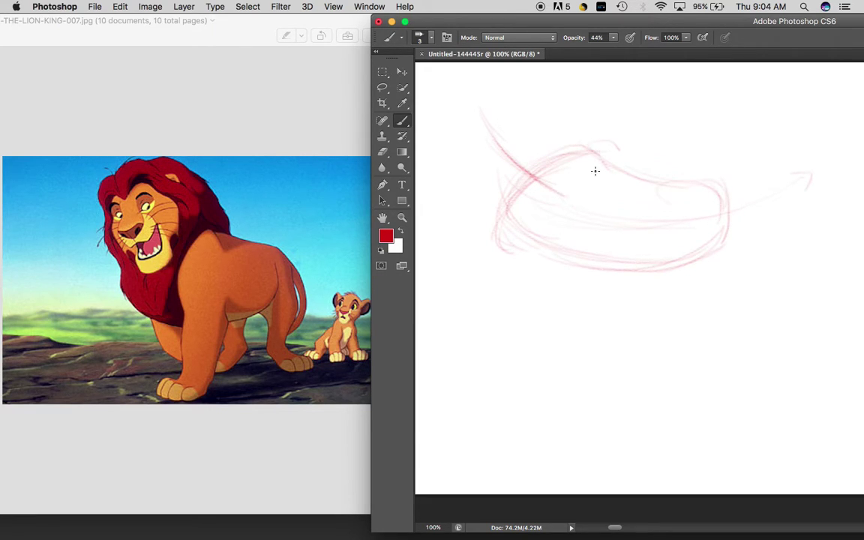
Reinforce the bean-shaped torso with repeated strokes along the back, belly and front of the chest
mouse_move(611, 156)
mouse_down()
mouse_move(700, 182)
mouse_move(722, 166)
mouse_move(735, 204)
mouse_up()
mouse_move(577, 268)
mouse_down()
mouse_move(609, 271)
mouse_move(730, 227)
mouse_move(671, 256)
mouse_up()
drag(553, 247, 674, 239)
drag(500, 218, 518, 263)
drag(507, 248, 583, 266)
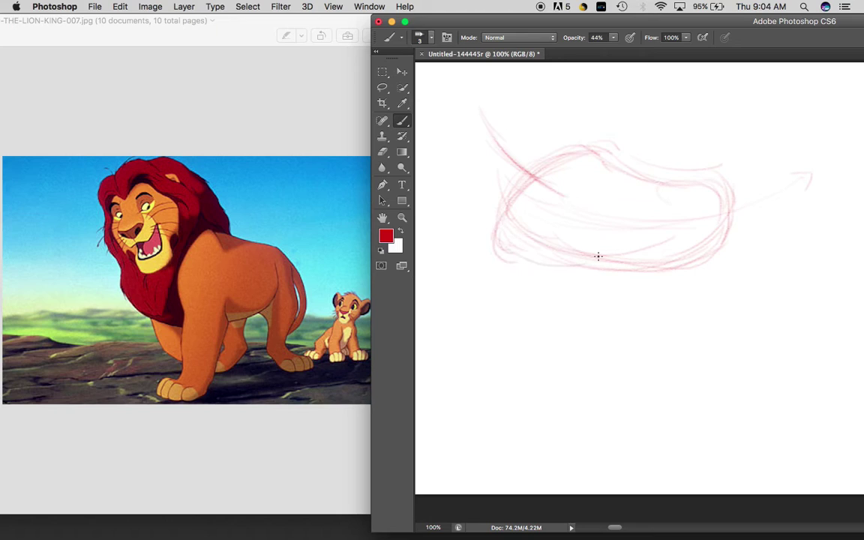
Build up the lower chest with overlapping curves and add short mane strokes in front of it
drag(483, 201, 587, 266)
drag(502, 226, 599, 264)
drag(543, 242, 624, 259)
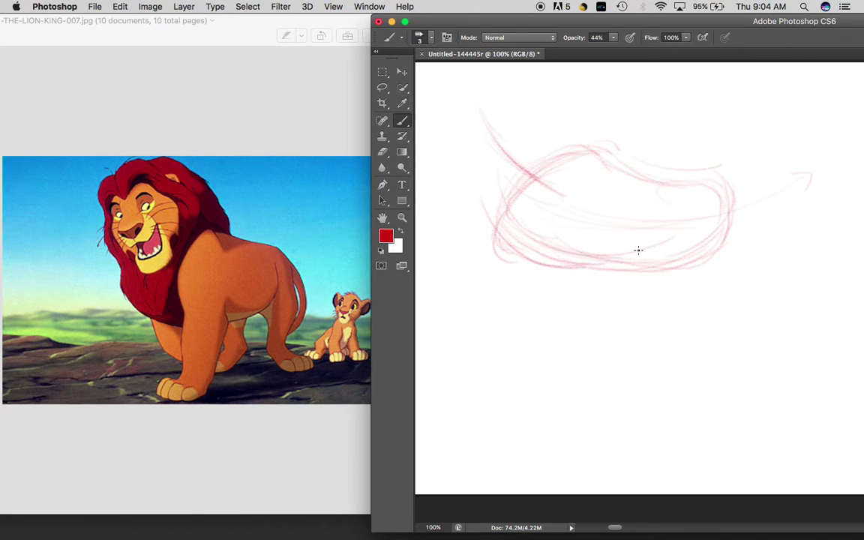
drag(480, 197, 526, 241)
drag(484, 207, 477, 206)
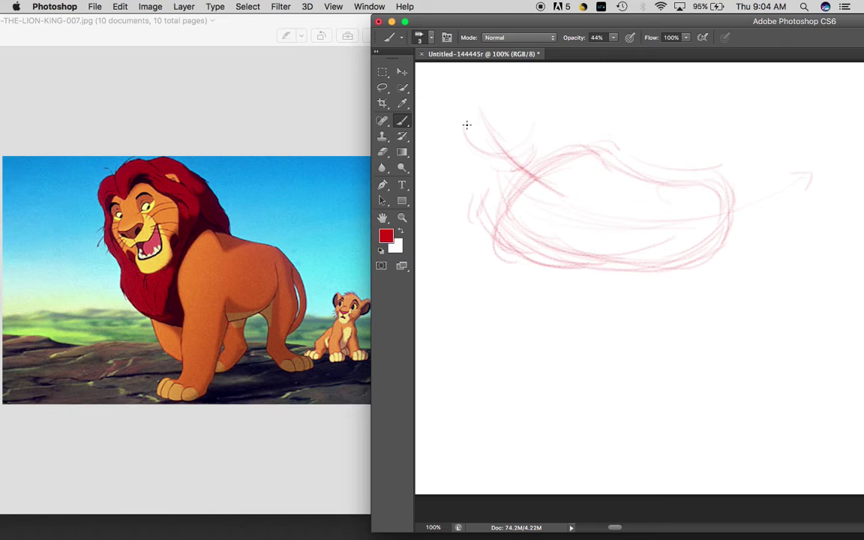
Rough in the lion's head as a rounded mass with a muzzle, adding curved facial guidelines and the open jaw
drag(449, 106, 453, 128)
mouse_move(480, 159)
mouse_down()
mouse_move(458, 140)
mouse_move(465, 87)
mouse_up()
mouse_move(530, 91)
mouse_down()
mouse_move(529, 150)
mouse_move(486, 172)
mouse_up()
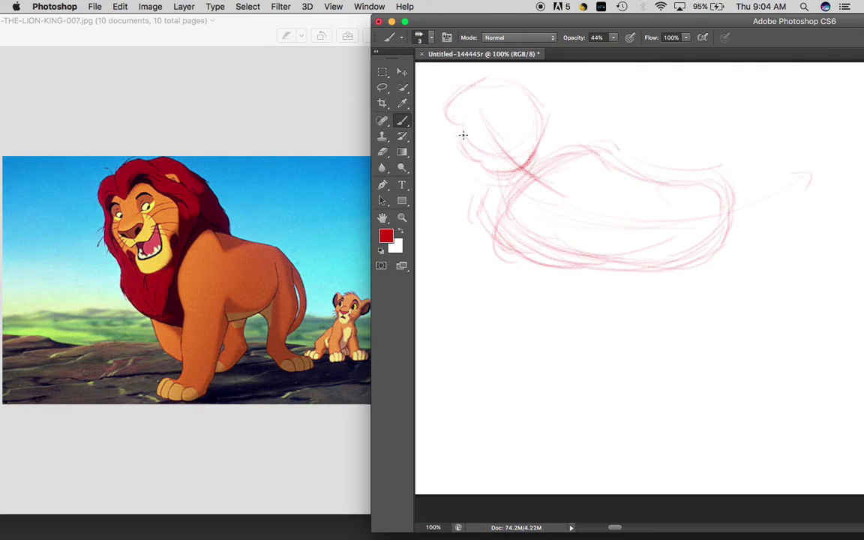
drag(502, 105, 508, 101)
mouse_move(482, 138)
mouse_down()
mouse_move(526, 135)
mouse_move(490, 159)
mouse_move(481, 154)
mouse_move(514, 128)
mouse_move(489, 140)
mouse_move(509, 129)
mouse_move(500, 151)
mouse_move(508, 123)
mouse_move(507, 133)
mouse_move(476, 143)
mouse_move(528, 148)
mouse_up()
mouse_move(529, 145)
mouse_down()
mouse_move(519, 165)
mouse_move(525, 153)
mouse_up()
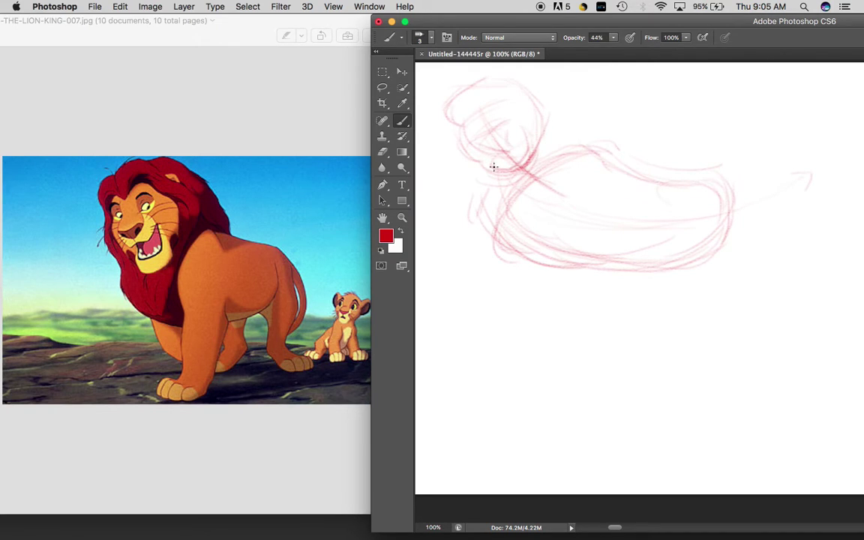
Sketch the tail's gesture, rising from the rump and curving down behind the body
drag(738, 201, 764, 170)
drag(733, 209, 760, 168)
drag(701, 173, 750, 261)
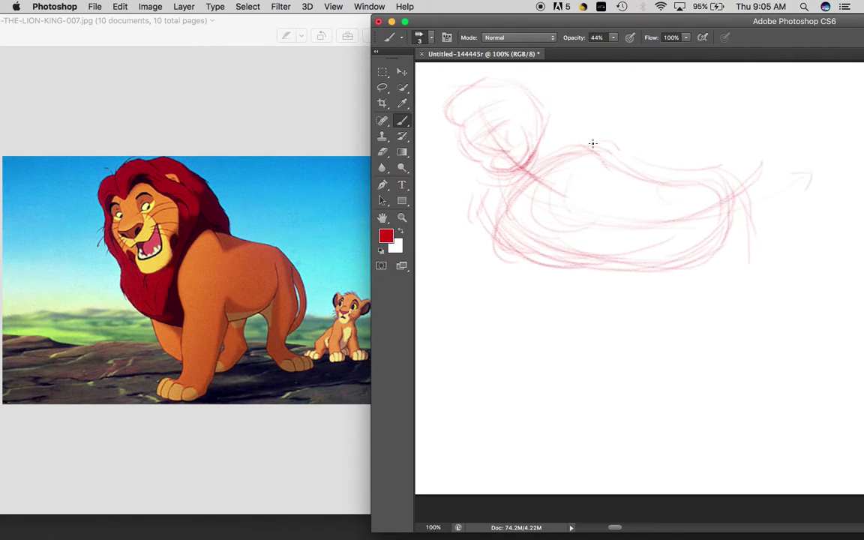
Sketch the near foreleg's axis from the shoulder to the ground and block in a flat paw at its base
drag(574, 165, 582, 299)
mouse_move(575, 167)
mouse_down()
mouse_move(573, 286)
mouse_move(581, 302)
mouse_up()
drag(567, 201, 563, 309)
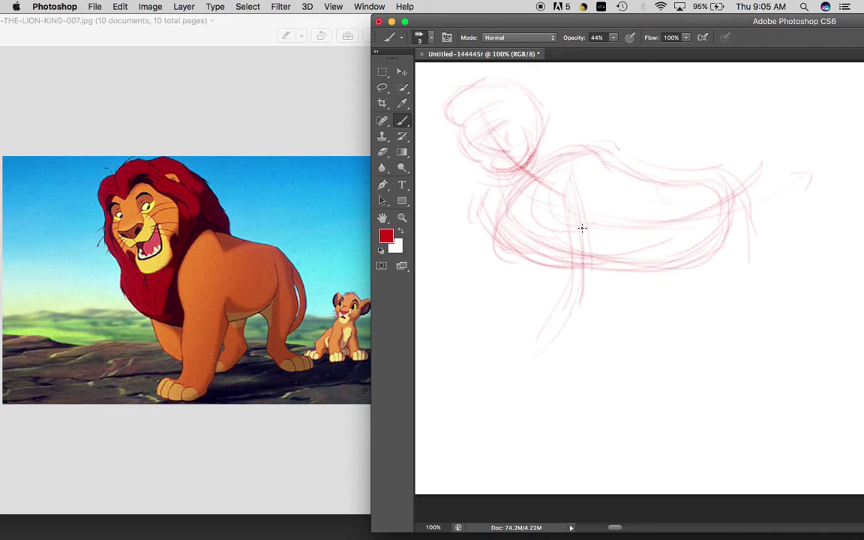
mouse_move(580, 263)
mouse_down()
mouse_move(535, 356)
mouse_move(521, 356)
mouse_up()
mouse_move(539, 328)
mouse_down()
mouse_move(578, 342)
mouse_move(520, 335)
mouse_move(554, 356)
mouse_up()
drag(517, 338, 581, 349)
drag(539, 319, 594, 341)
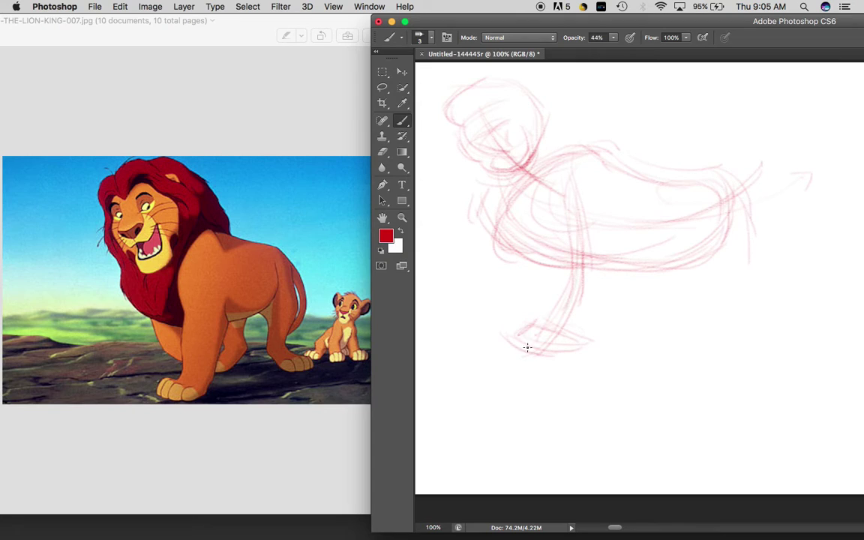
Give the near foreleg volume by outlining its front and back edges from the shoulder to the paw
drag(536, 190, 541, 309)
mouse_move(559, 267)
mouse_down()
mouse_move(545, 311)
mouse_move(549, 295)
mouse_up()
drag(538, 191, 547, 224)
mouse_move(598, 260)
mouse_down()
mouse_move(599, 299)
mouse_move(569, 334)
mouse_up()
drag(557, 240, 520, 334)
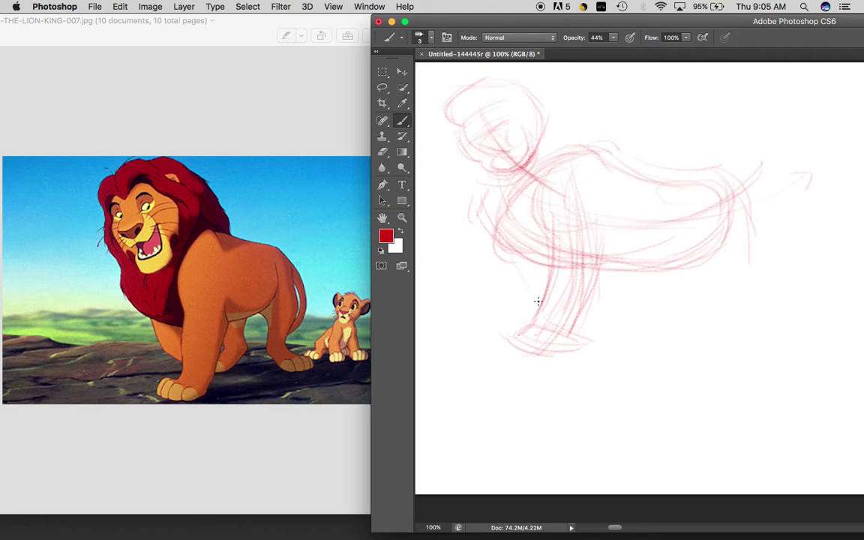
Sketch the far foreleg tucked behind the near one and strengthen the front of the near paw
drag(511, 220, 537, 287)
mouse_move(515, 256)
mouse_down()
mouse_move(537, 287)
mouse_move(570, 302)
mouse_up()
drag(509, 278, 576, 303)
drag(511, 331, 544, 293)
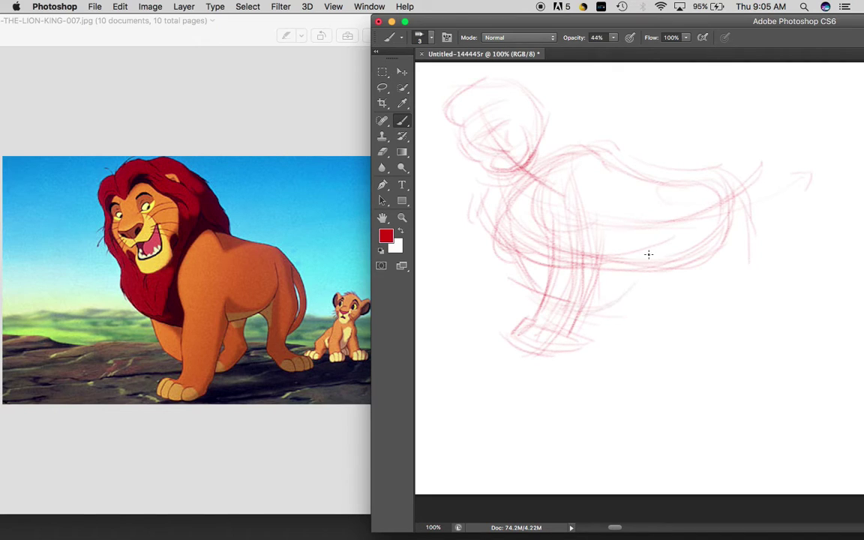
Define the near foreleg's elbow and darken the belly line from the elbow back to the flank
drag(621, 238, 592, 297)
drag(614, 214, 607, 267)
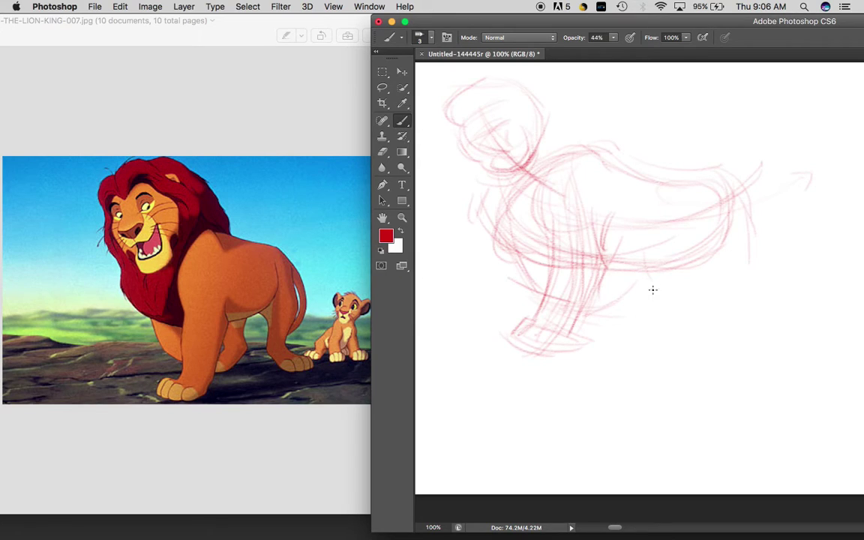
mouse_move(598, 260)
mouse_down()
mouse_move(712, 233)
mouse_move(646, 262)
mouse_move(703, 240)
mouse_up()
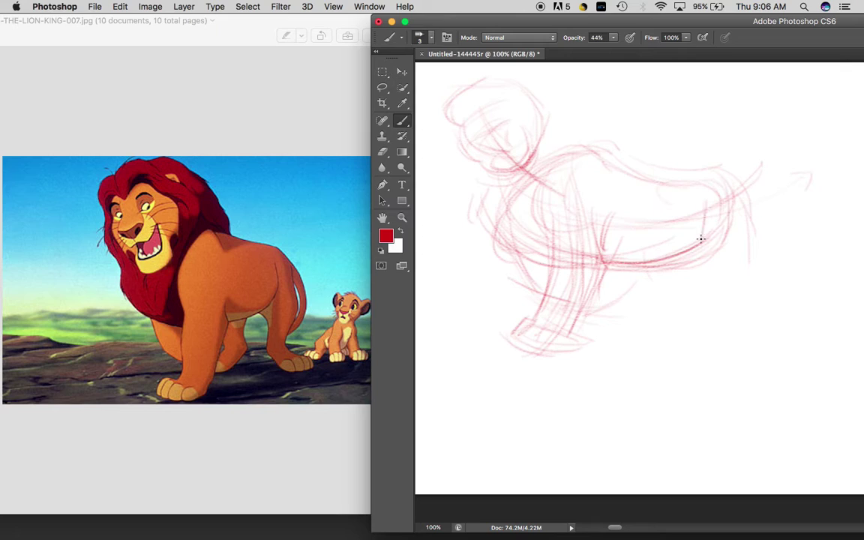
drag(657, 259, 709, 234)
Draw the far hind leg beneath the belly and darken the back edge of the near foreleg
mouse_move(627, 253)
mouse_down()
mouse_move(626, 306)
mouse_move(579, 327)
mouse_up()
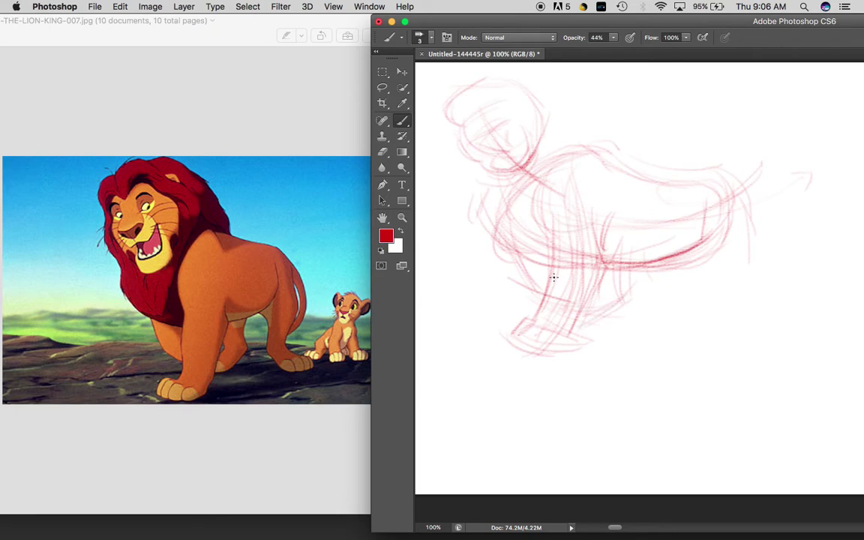
drag(602, 264, 570, 332)
drag(571, 332, 543, 354)
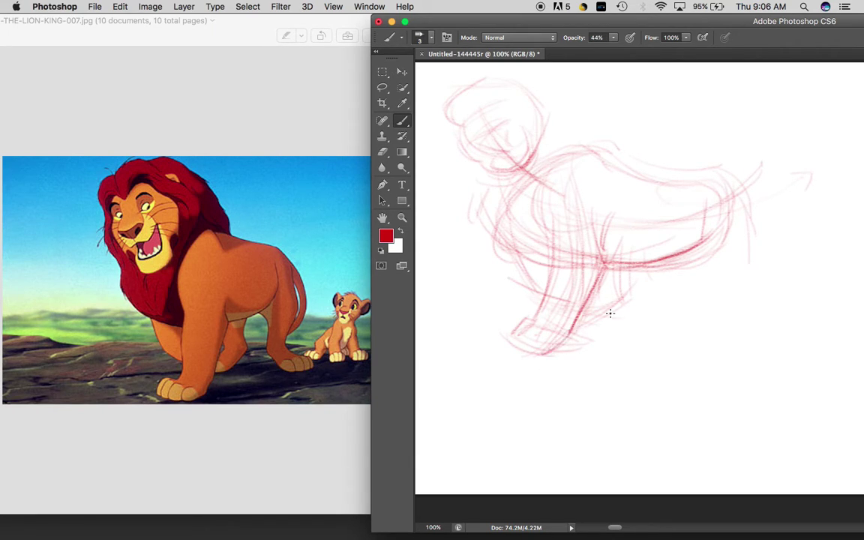
drag(588, 322, 629, 284)
mouse_move(629, 239)
mouse_down()
mouse_move(621, 294)
mouse_move(608, 311)
mouse_up()
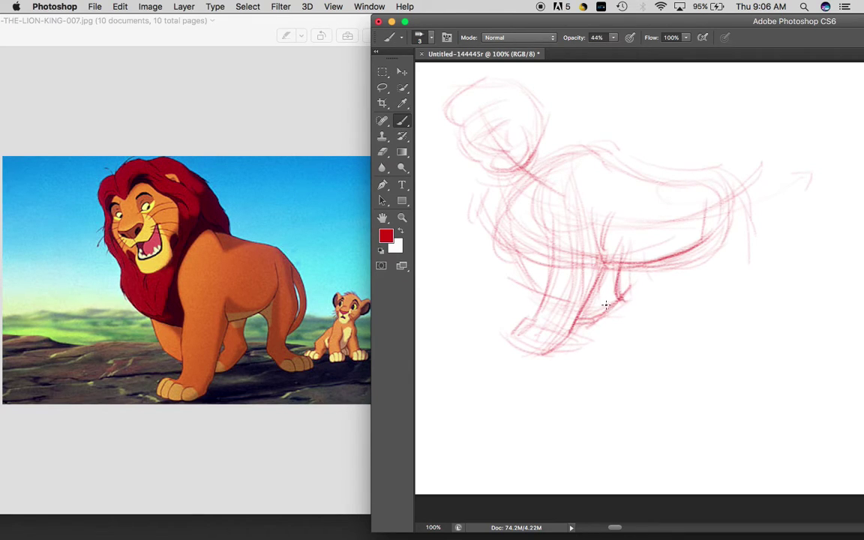
drag(589, 268, 598, 295)
mouse_move(619, 263)
mouse_down()
mouse_move(623, 295)
mouse_move(592, 276)
mouse_move(601, 299)
mouse_move(592, 318)
mouse_move(602, 300)
mouse_move(579, 311)
mouse_move(603, 286)
mouse_move(598, 292)
mouse_up()
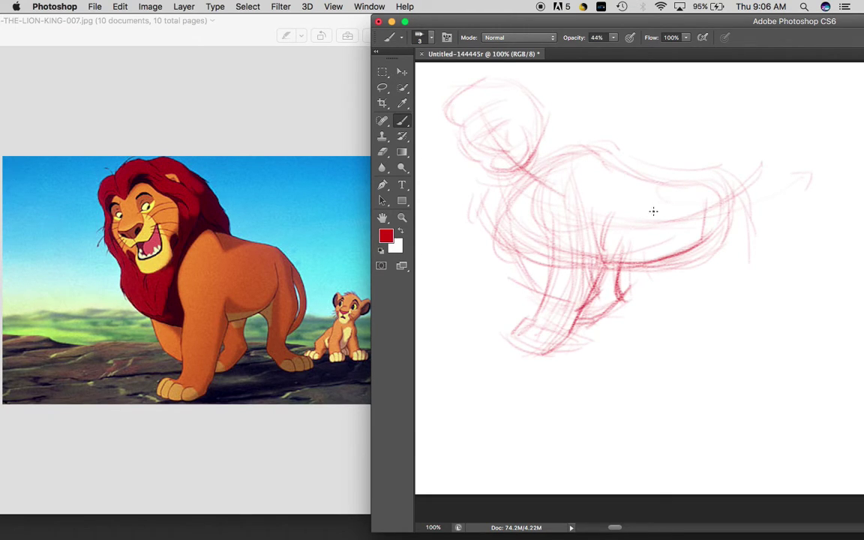
Sketch the near hind leg's gesture from the haunch to the hock, with a diagonal guideline running down behind the foot
mouse_move(670, 152)
mouse_down()
mouse_move(697, 238)
mouse_move(666, 206)
mouse_move(696, 244)
mouse_up()
drag(652, 278, 650, 309)
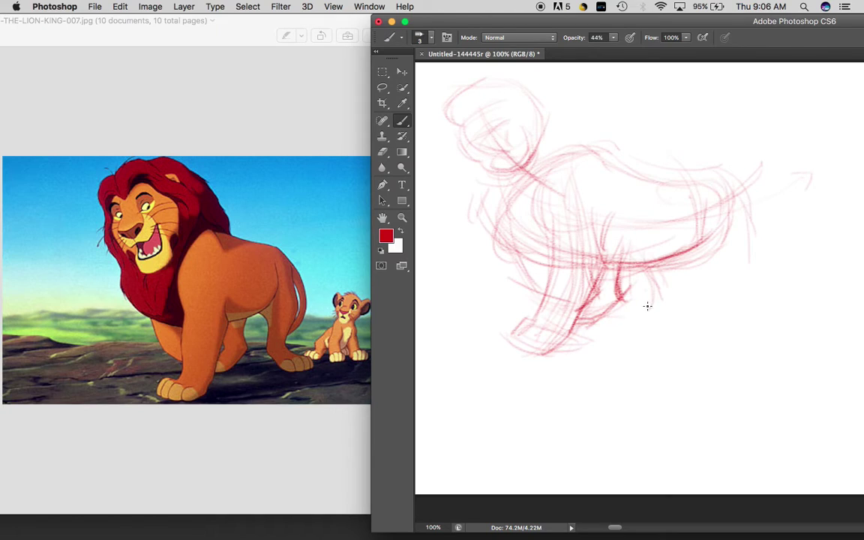
mouse_move(652, 273)
mouse_down()
mouse_move(642, 309)
mouse_move(692, 339)
mouse_up()
drag(654, 308, 743, 372)
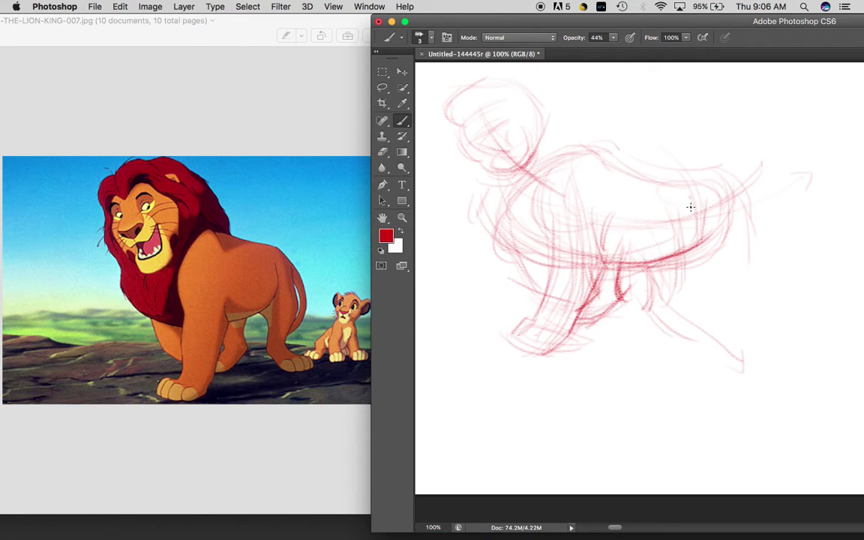
Darken the back line into the haunch and define the near hind leg's rear edge down to the hock
drag(611, 159, 695, 197)
mouse_move(672, 166)
mouse_down()
mouse_move(699, 195)
mouse_move(700, 241)
mouse_move(696, 279)
mouse_move(678, 309)
mouse_up()
drag(696, 260, 673, 310)
drag(697, 260, 667, 324)
drag(679, 285, 669, 321)
Outline the front edge of the near hind leg and shape its paw along the diagonal guideline
drag(646, 268, 642, 310)
mouse_move(645, 276)
mouse_down()
mouse_move(648, 314)
mouse_move(701, 341)
mouse_up()
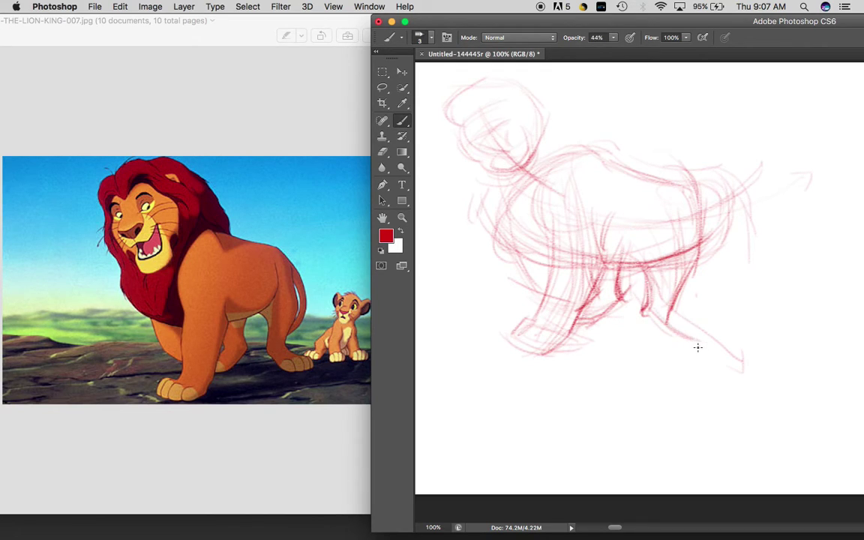
drag(643, 314, 689, 345)
drag(682, 309, 699, 344)
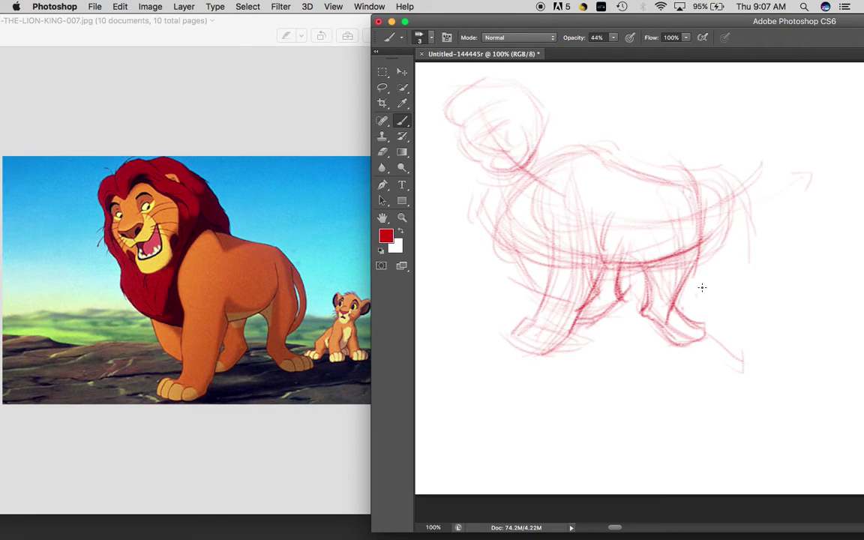
Lengthen the lion's near foreleg down to the ground and block in its paw with darker front and rear edges
drag(569, 336, 524, 372)
drag(589, 271, 543, 357)
drag(578, 313, 542, 367)
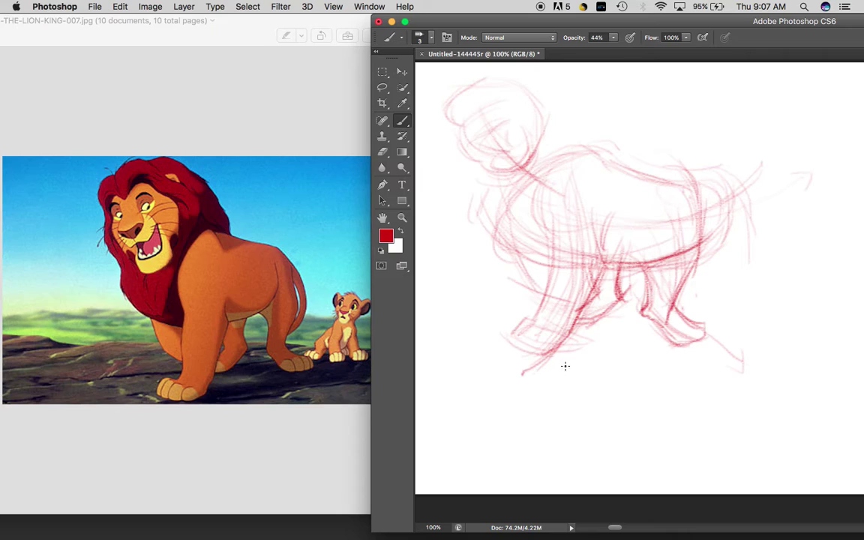
mouse_move(580, 324)
mouse_down()
mouse_move(521, 358)
mouse_move(562, 360)
mouse_up()
mouse_move(499, 349)
mouse_down()
mouse_move(514, 325)
mouse_move(566, 305)
mouse_move(579, 262)
mouse_move(566, 255)
mouse_move(547, 277)
mouse_move(561, 248)
mouse_move(535, 295)
mouse_move(537, 268)
mouse_up()
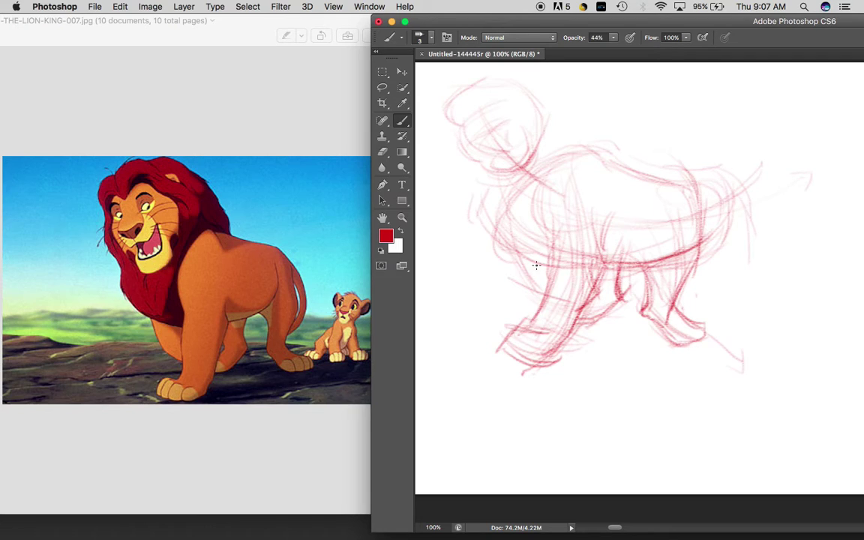
Darken the lion's chest curve from the front of the ribcage down across the top of the forelegs
drag(507, 233, 574, 264)
mouse_move(505, 238)
mouse_down()
mouse_move(597, 262)
mouse_move(538, 260)
mouse_move(544, 264)
mouse_move(551, 241)
mouse_move(550, 273)
mouse_move(568, 295)
mouse_move(608, 280)
mouse_up()
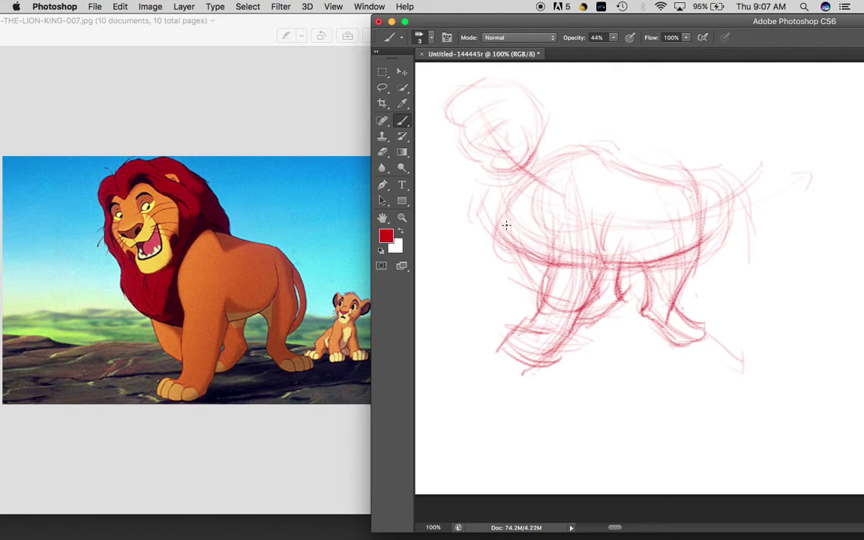
drag(466, 215, 573, 264)
drag(491, 245, 566, 265)
Outline the lion's mane around the face and chest, with a line behind the head down to the shoulders
drag(480, 186, 465, 224)
drag(446, 156, 489, 183)
drag(444, 118, 445, 157)
mouse_move(451, 100)
mouse_down()
mouse_move(442, 108)
mouse_move(465, 72)
mouse_up()
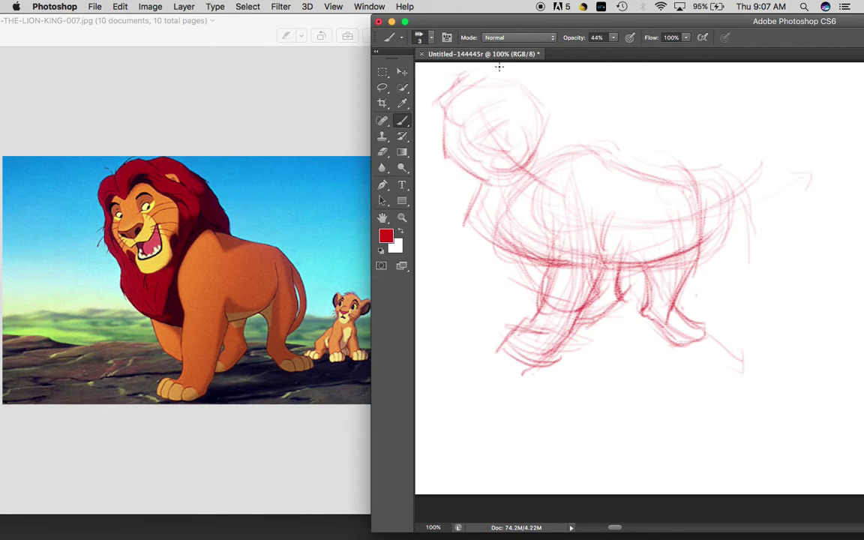
drag(550, 71, 578, 101)
mouse_move(600, 135)
mouse_down()
mouse_move(583, 104)
mouse_move(588, 143)
mouse_up()
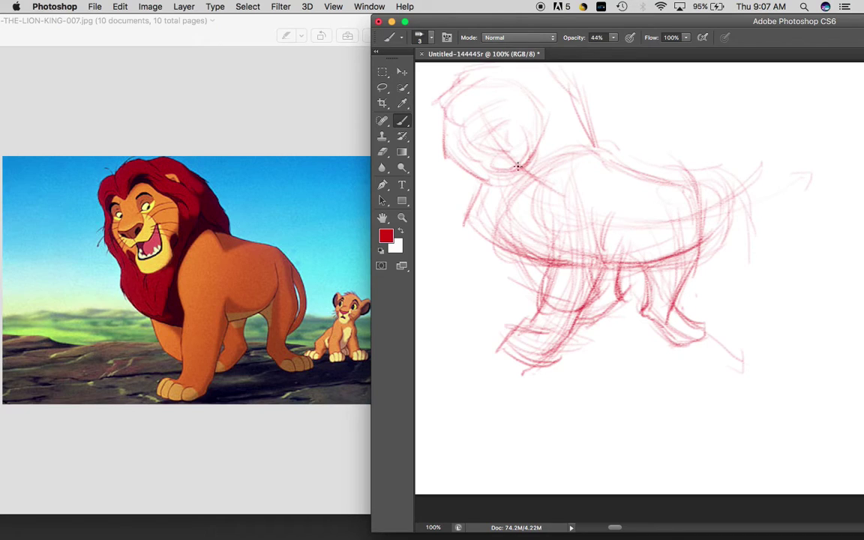
Define the lion's jaw and the front edge of the near shoulder from the withers down to the chest
mouse_move(530, 197)
mouse_down()
mouse_move(558, 160)
mouse_move(529, 198)
mouse_move(554, 190)
mouse_move(578, 161)
mouse_move(547, 127)
mouse_move(541, 156)
mouse_move(552, 142)
mouse_move(581, 148)
mouse_up()
mouse_move(550, 175)
mouse_down()
mouse_move(583, 146)
mouse_move(594, 159)
mouse_up()
mouse_move(548, 197)
mouse_down()
mouse_move(542, 214)
mouse_move(541, 181)
mouse_move(552, 255)
mouse_move(542, 218)
mouse_up()
mouse_move(534, 164)
mouse_down()
mouse_move(512, 182)
mouse_move(546, 158)
mouse_move(504, 181)
mouse_move(521, 169)
mouse_move(514, 180)
mouse_move(499, 176)
mouse_move(503, 184)
mouse_move(487, 162)
mouse_move(542, 161)
mouse_up()
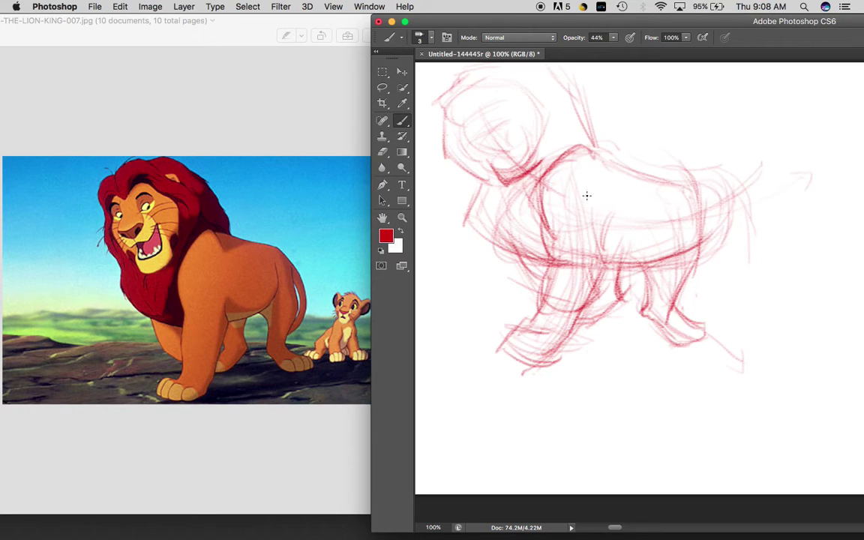
Darken the rear edge of the near shoulder and foreleg, and round out the front paw with a ground line
mouse_move(591, 159)
mouse_down()
mouse_move(570, 168)
mouse_move(601, 193)
mouse_up()
mouse_move(602, 210)
mouse_down()
mouse_move(604, 266)
mouse_move(595, 290)
mouse_up()
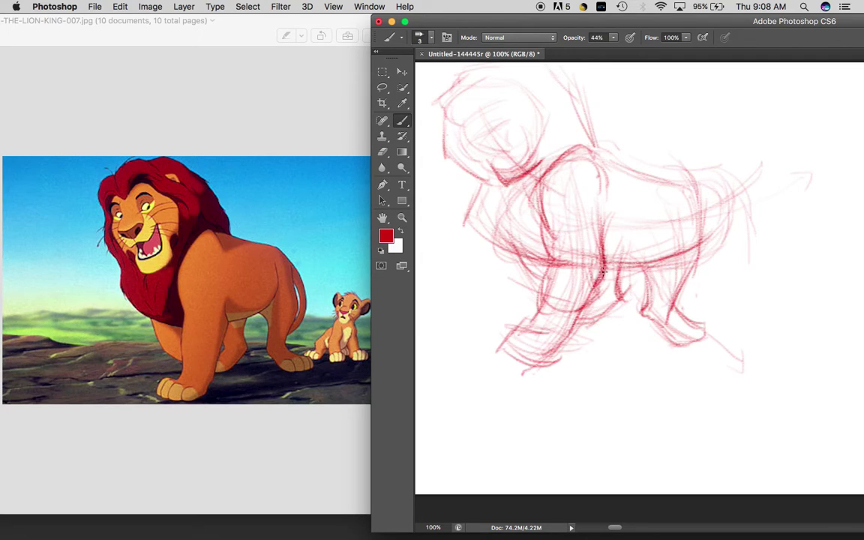
mouse_move(598, 261)
mouse_down()
mouse_move(554, 272)
mouse_move(545, 313)
mouse_up()
mouse_move(559, 271)
mouse_down()
mouse_move(540, 326)
mouse_move(498, 352)
mouse_move(515, 332)
mouse_move(503, 365)
mouse_move(526, 369)
mouse_move(498, 350)
mouse_move(544, 361)
mouse_move(567, 336)
mouse_up()
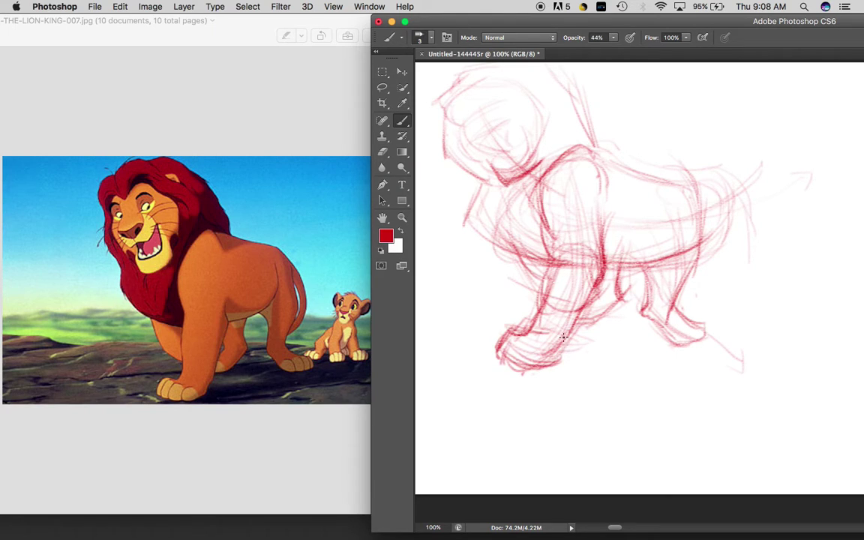
drag(519, 368, 561, 376)
Darken the top of the lion's haunch and draw the front contour of the thigh down into the belly
mouse_move(677, 180)
mouse_down()
mouse_move(700, 182)
mouse_move(705, 203)
mouse_up()
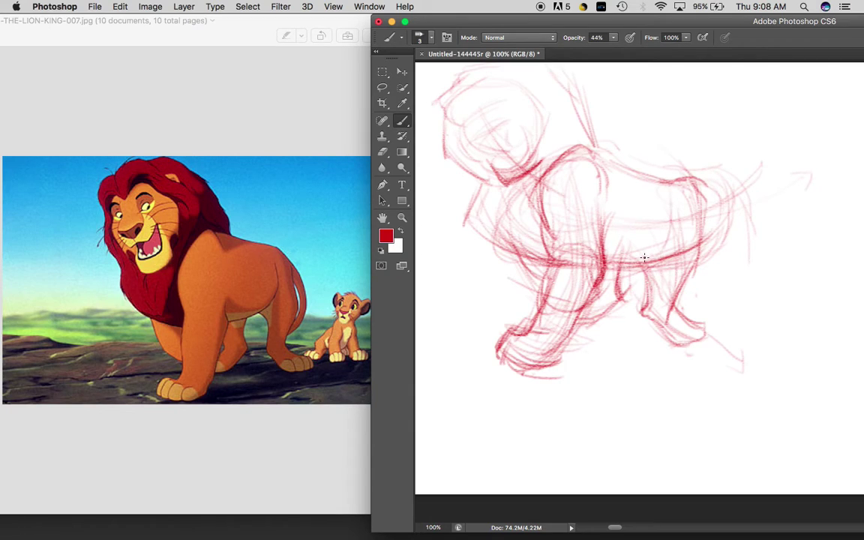
mouse_move(665, 191)
mouse_down()
mouse_move(653, 241)
mouse_move(628, 254)
mouse_up()
mouse_move(666, 210)
mouse_down()
mouse_move(662, 236)
mouse_move(671, 198)
mouse_move(652, 253)
mouse_move(668, 268)
mouse_up()
drag(685, 227, 666, 289)
drag(634, 284, 625, 297)
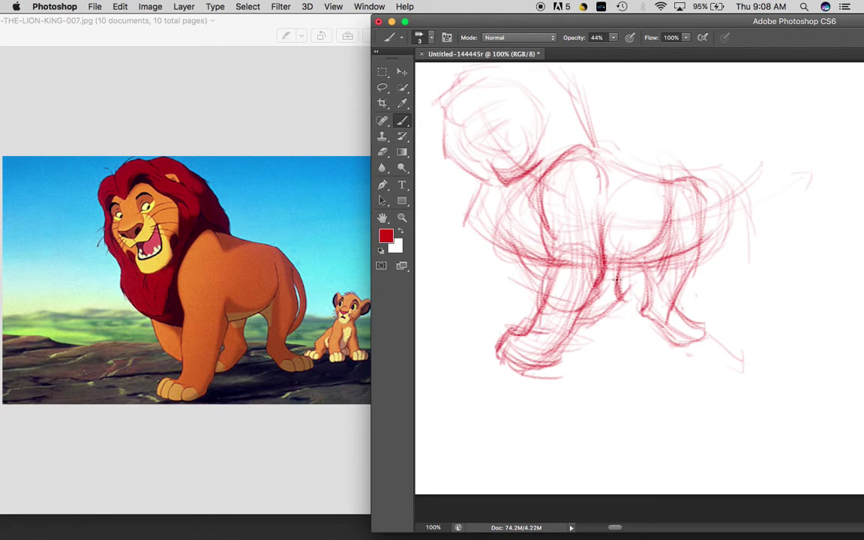
mouse_move(656, 212)
mouse_down()
mouse_move(686, 179)
mouse_move(702, 228)
mouse_up()
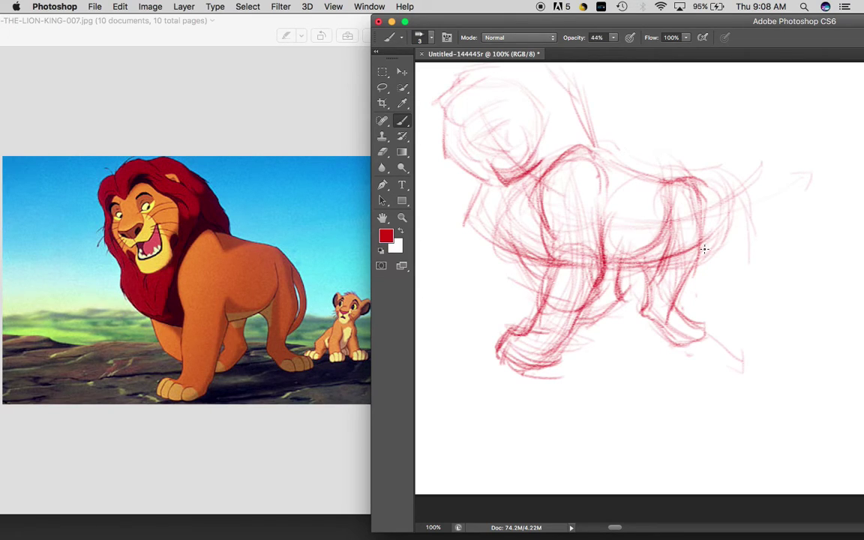
Strengthen the back edge of the thigh and draw two curved arrows behind the rump
drag(693, 192, 700, 250)
mouse_move(699, 216)
mouse_down()
mouse_move(685, 277)
mouse_move(674, 276)
mouse_up()
drag(700, 192, 697, 250)
mouse_move(718, 203)
mouse_down()
mouse_move(704, 223)
mouse_move(706, 256)
mouse_up()
mouse_move(737, 129)
mouse_down()
mouse_move(758, 197)
mouse_move(766, 179)
mouse_up()
mouse_move(767, 221)
mouse_down()
mouse_move(736, 278)
mouse_move(752, 257)
mouse_up()
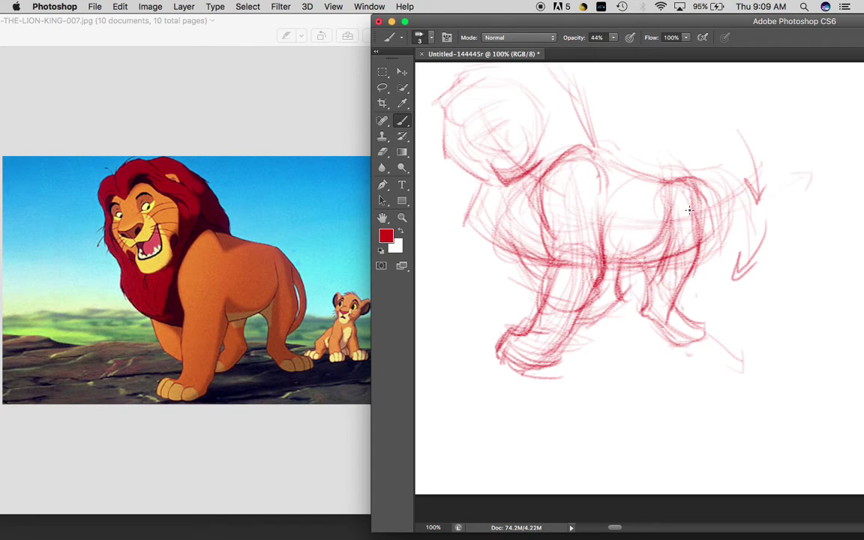
Build up dark contours down the back of the haunch and add curved construction strokes inside the head circle
mouse_move(686, 186)
mouse_down()
mouse_move(699, 187)
mouse_move(705, 256)
mouse_move(688, 281)
mouse_up()
drag(713, 220, 700, 266)
mouse_move(713, 196)
mouse_down()
mouse_move(709, 254)
mouse_move(716, 242)
mouse_up()
mouse_move(698, 200)
mouse_down()
mouse_move(703, 236)
mouse_move(697, 228)
mouse_up()
mouse_move(707, 178)
mouse_down()
mouse_move(716, 237)
mouse_move(706, 266)
mouse_up()
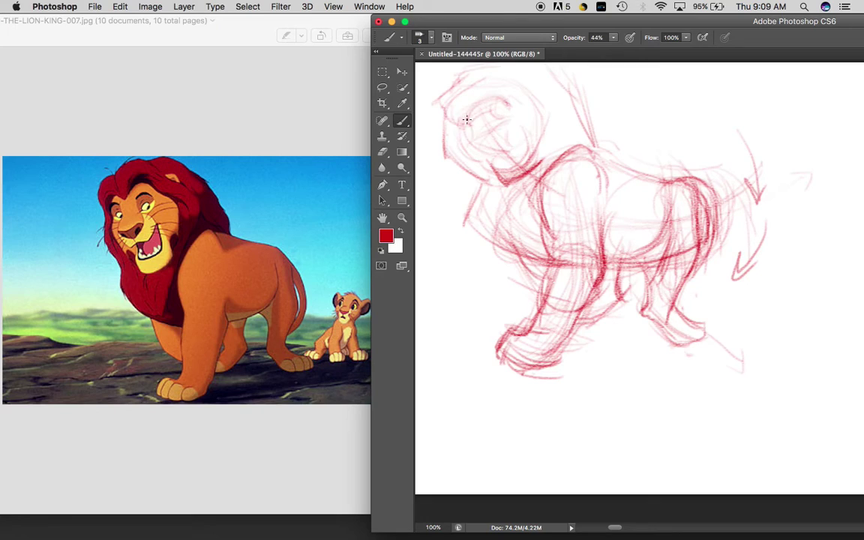
drag(467, 144, 500, 150)
Move to a blank area of the canvas and show the Felix the Cat image as the reference in Preview
mouse_move(807, 351)
mouse_down()
mouse_move(608, 362)
mouse_move(523, 340)
mouse_move(448, 334)
mouse_up()
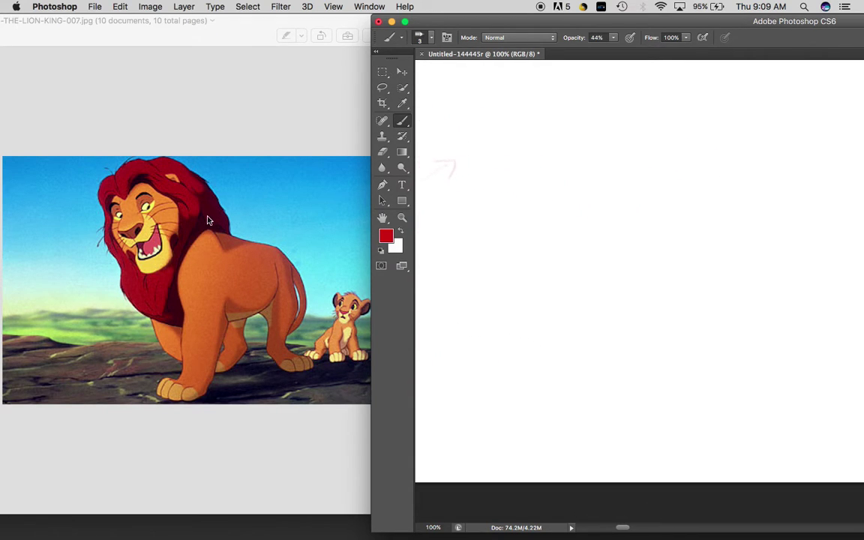
click(199, 256)
scroll(199, 257, down, 10)
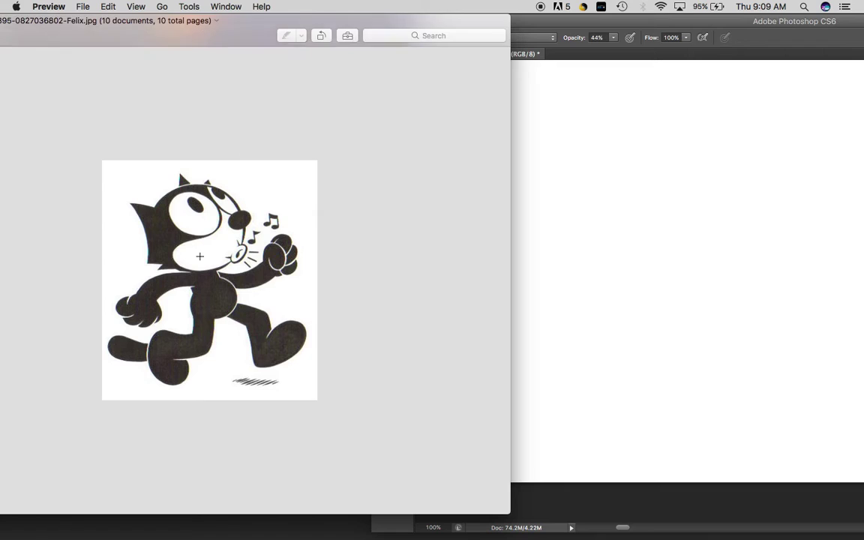
click(666, 199)
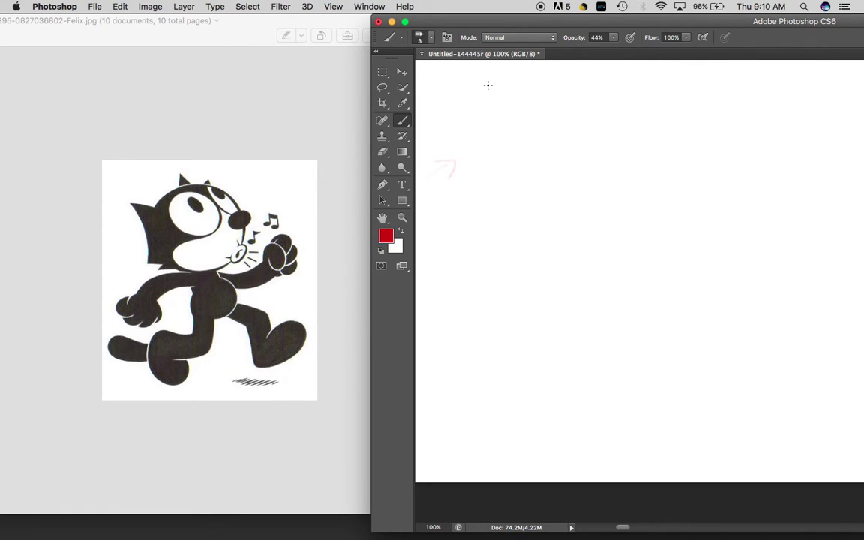
Draw a small sphere with curved shading lines inside and a dark shadow underneath in the blank area
mouse_move(450, 124)
mouse_down()
mouse_move(469, 89)
mouse_move(509, 118)
mouse_move(483, 143)
mouse_move(507, 99)
mouse_move(476, 138)
mouse_move(456, 120)
mouse_move(512, 92)
mouse_move(495, 144)
mouse_move(521, 113)
mouse_move(458, 110)
mouse_move(493, 133)
mouse_up()
mouse_move(465, 88)
mouse_down()
mouse_move(511, 129)
mouse_move(460, 120)
mouse_move(516, 124)
mouse_up()
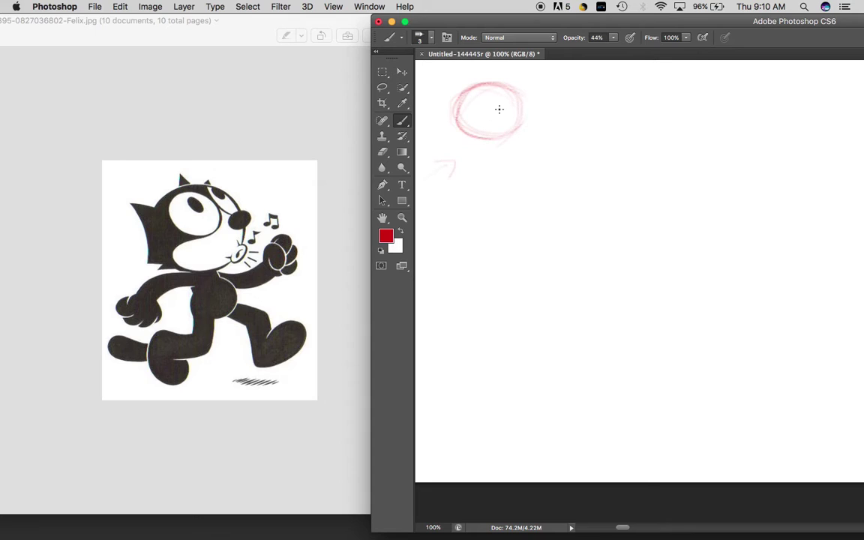
mouse_move(476, 115)
mouse_down()
mouse_move(467, 92)
mouse_move(486, 80)
mouse_move(466, 124)
mouse_move(480, 93)
mouse_move(481, 137)
mouse_move(495, 109)
mouse_move(498, 138)
mouse_up()
drag(501, 115, 505, 135)
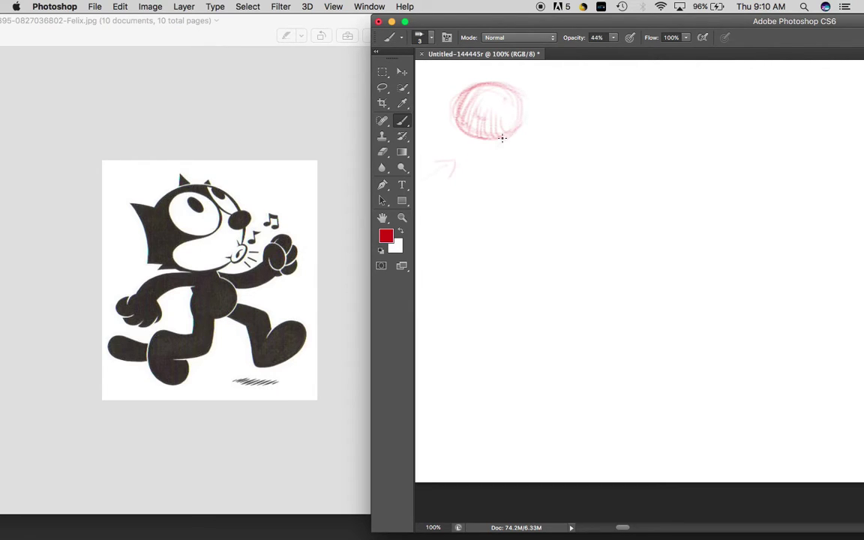
mouse_move(459, 143)
mouse_down()
mouse_move(503, 141)
mouse_move(469, 138)
mouse_move(502, 131)
mouse_move(496, 142)
mouse_move(465, 131)
mouse_move(509, 133)
mouse_move(462, 141)
mouse_up()
Sketch practice gesture curves below the sphere, with a rough walking figure built from a ball torso, leg, foot and arm
drag(480, 164, 475, 219)
drag(467, 204, 450, 267)
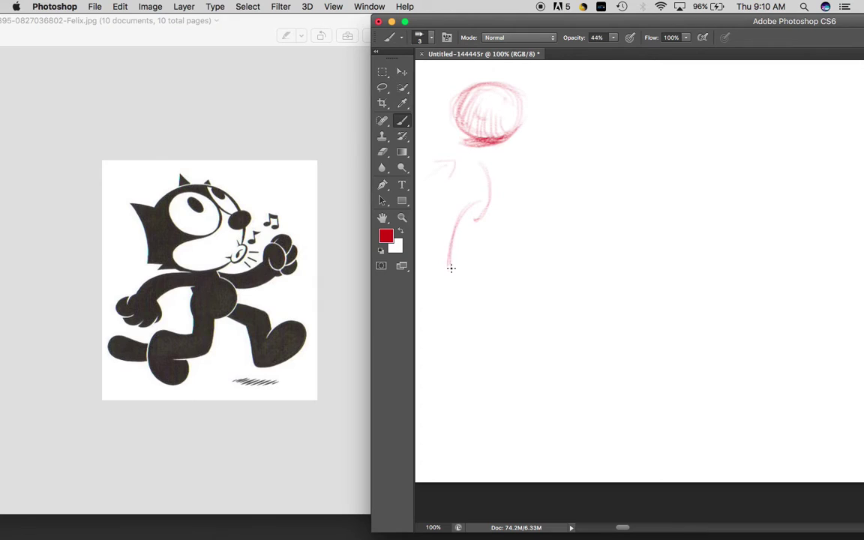
mouse_move(553, 156)
mouse_down()
mouse_move(525, 210)
mouse_move(489, 238)
mouse_move(498, 305)
mouse_move(481, 229)
mouse_move(488, 318)
mouse_up()
drag(524, 259, 494, 314)
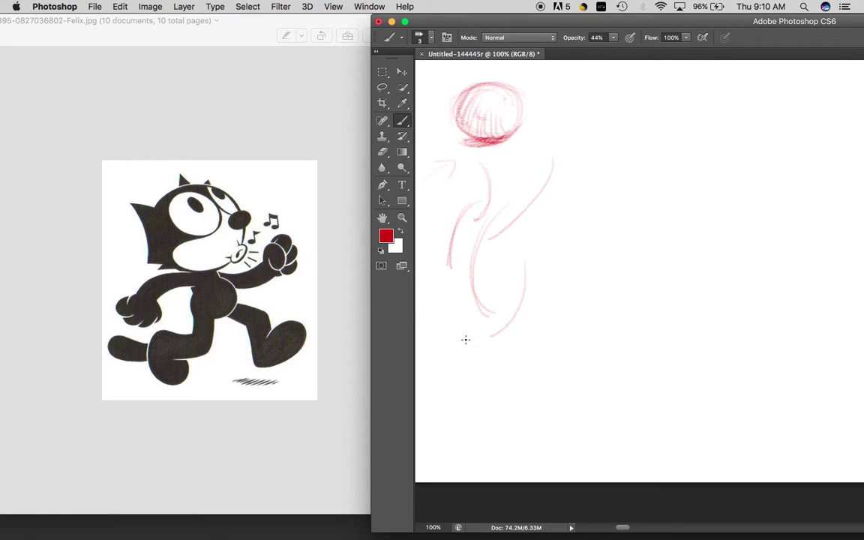
mouse_move(444, 340)
mouse_down()
mouse_move(483, 336)
mouse_move(443, 343)
mouse_move(451, 367)
mouse_move(439, 373)
mouse_move(454, 355)
mouse_move(465, 391)
mouse_move(448, 350)
mouse_move(481, 380)
mouse_move(457, 363)
mouse_move(482, 373)
mouse_move(476, 388)
mouse_move(453, 342)
mouse_move(486, 373)
mouse_move(476, 387)
mouse_move(443, 370)
mouse_move(464, 360)
mouse_move(462, 376)
mouse_move(456, 336)
mouse_move(502, 332)
mouse_move(523, 314)
mouse_move(513, 322)
mouse_move(539, 253)
mouse_move(527, 289)
mouse_move(568, 258)
mouse_move(524, 252)
mouse_move(538, 224)
mouse_move(570, 232)
mouse_move(574, 261)
mouse_move(547, 266)
mouse_move(590, 230)
mouse_move(532, 260)
mouse_move(531, 218)
mouse_move(586, 241)
mouse_move(569, 264)
mouse_move(585, 243)
mouse_move(558, 258)
mouse_move(547, 200)
mouse_move(559, 222)
mouse_move(562, 197)
mouse_move(599, 191)
mouse_move(527, 193)
mouse_move(651, 166)
mouse_move(614, 193)
mouse_move(622, 171)
mouse_move(668, 158)
mouse_move(640, 187)
mouse_move(628, 141)
mouse_up()
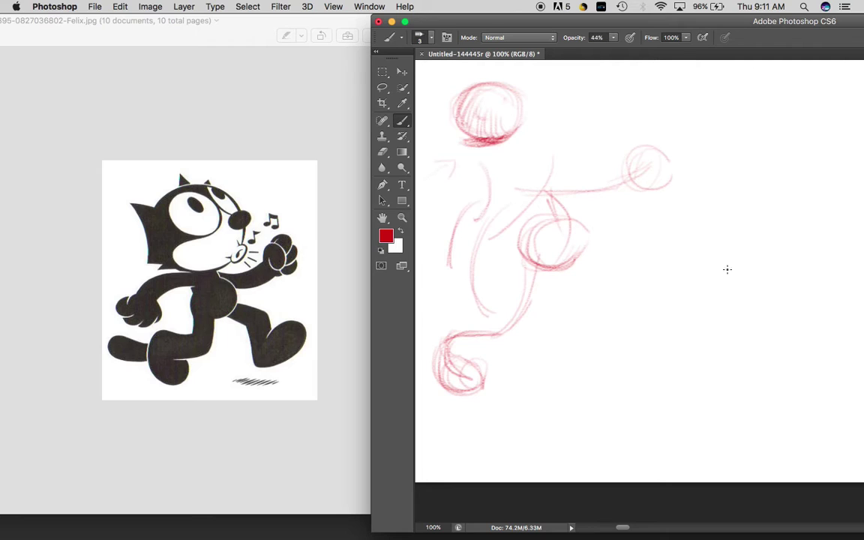
Draw Felix's curved line of action from the head down through the spine on a fresh blank area
mouse_move(732, 304)
mouse_down()
mouse_move(564, 290)
mouse_move(488, 301)
mouse_move(478, 322)
mouse_move(464, 312)
mouse_up()
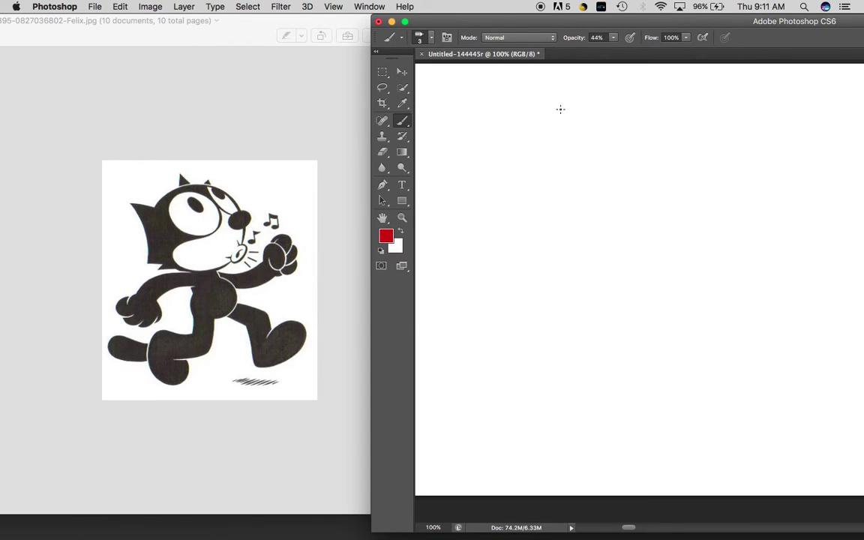
mouse_move(559, 108)
mouse_down()
mouse_move(589, 133)
mouse_move(549, 77)
mouse_move(607, 144)
mouse_move(550, 98)
mouse_move(601, 141)
mouse_move(549, 89)
mouse_move(639, 201)
mouse_move(596, 139)
mouse_move(652, 203)
mouse_up()
drag(558, 109, 647, 203)
drag(649, 195, 639, 248)
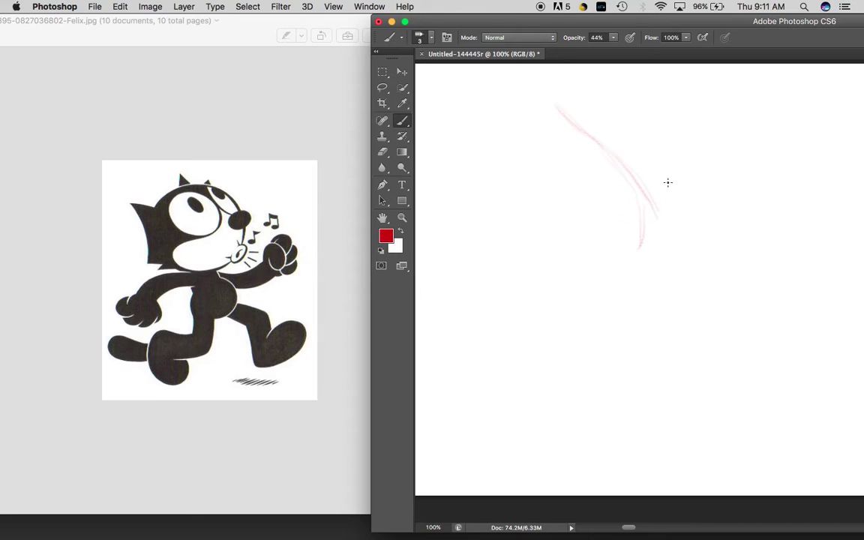
Sketch the torso oval around the lower end of the action line and the bottom curve of the head
mouse_move(619, 159)
mouse_down()
mouse_move(640, 258)
mouse_move(641, 186)
mouse_move(625, 279)
mouse_up()
drag(641, 213, 606, 302)
drag(652, 251, 590, 284)
mouse_move(610, 139)
mouse_down()
mouse_move(637, 192)
mouse_move(638, 227)
mouse_up()
drag(627, 280, 611, 288)
mouse_move(659, 251)
mouse_down()
mouse_move(607, 252)
mouse_move(668, 260)
mouse_move(616, 263)
mouse_move(641, 245)
mouse_move(665, 262)
mouse_move(631, 286)
mouse_move(601, 262)
mouse_move(668, 244)
mouse_move(665, 254)
mouse_move(607, 240)
mouse_move(670, 240)
mouse_move(662, 250)
mouse_move(636, 211)
mouse_move(647, 200)
mouse_move(621, 213)
mouse_move(675, 194)
mouse_move(616, 218)
mouse_move(676, 179)
mouse_up()
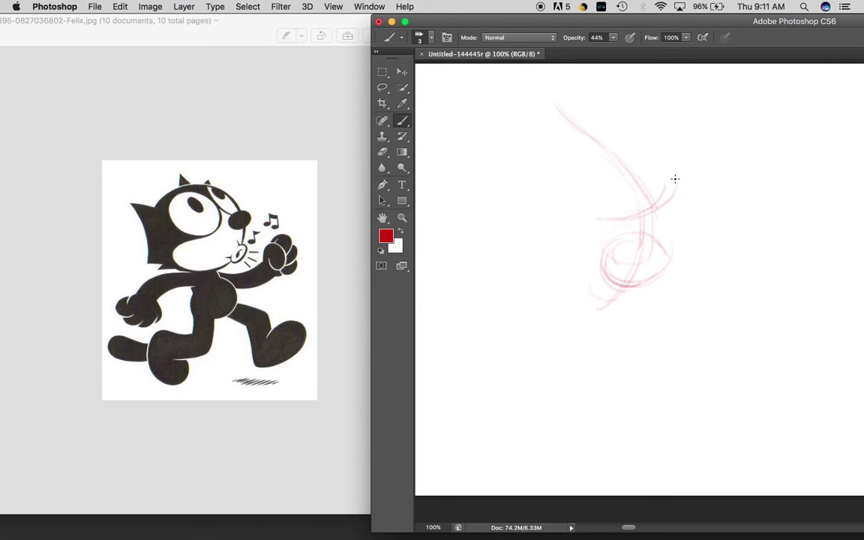
Draw Felix's large head circle over the top of the action line and reinforce the torso oval
mouse_move(635, 93)
mouse_down()
mouse_move(676, 198)
mouse_move(640, 106)
mouse_move(561, 177)
mouse_move(563, 147)
mouse_move(660, 123)
mouse_move(552, 162)
mouse_move(614, 175)
mouse_move(585, 212)
mouse_move(618, 201)
mouse_move(560, 144)
mouse_up()
mouse_move(637, 113)
mouse_down()
mouse_move(679, 174)
mouse_move(595, 114)
mouse_up()
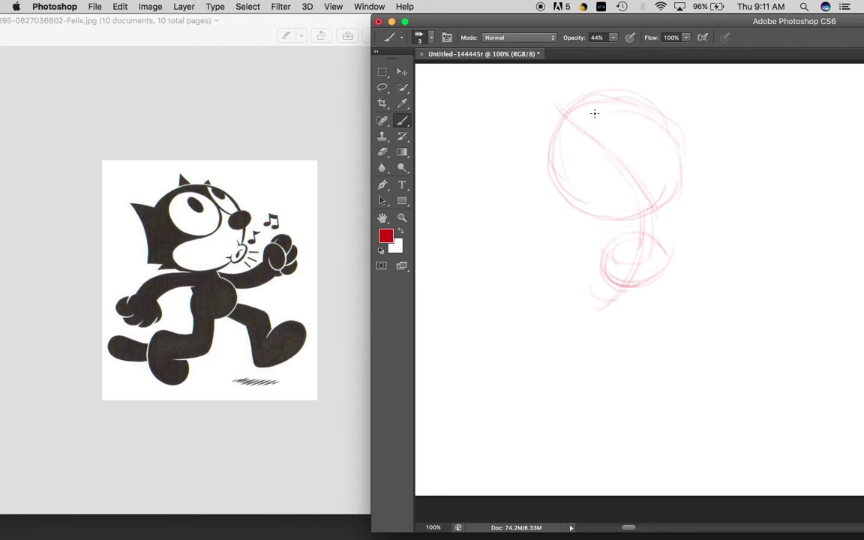
mouse_move(667, 128)
mouse_down()
mouse_move(584, 94)
mouse_move(691, 181)
mouse_move(553, 182)
mouse_up()
mouse_move(664, 266)
mouse_down()
mouse_move(628, 237)
mouse_move(647, 268)
mouse_up()
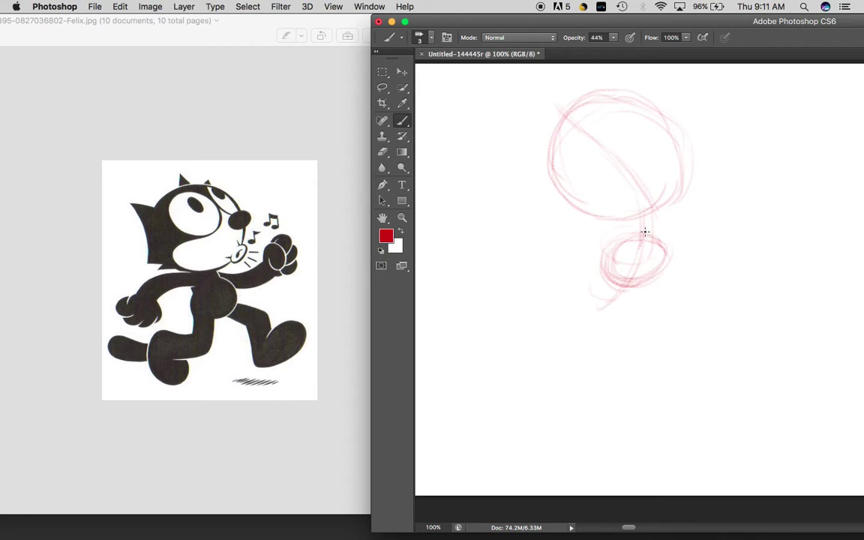
Connect the neck to the torso and sketch the trailing leg's thigh and backward-bent lower leg
drag(633, 217, 643, 230)
drag(637, 264, 620, 309)
mouse_move(511, 364)
mouse_down()
mouse_move(538, 346)
mouse_move(615, 332)
mouse_up()
drag(562, 334, 610, 333)
drag(513, 359, 621, 331)
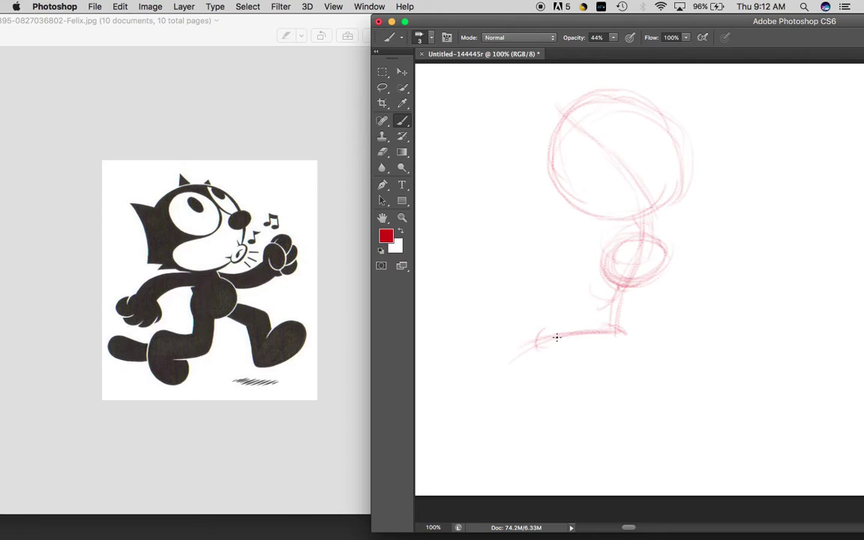
Sketch the trailing foot as a rounded shape curving down from the end of the lower leg
mouse_move(543, 333)
mouse_down()
mouse_move(531, 360)
mouse_move(544, 392)
mouse_up()
drag(535, 352, 550, 388)
mouse_move(537, 351)
mouse_down()
mouse_move(567, 382)
mouse_move(594, 377)
mouse_up()
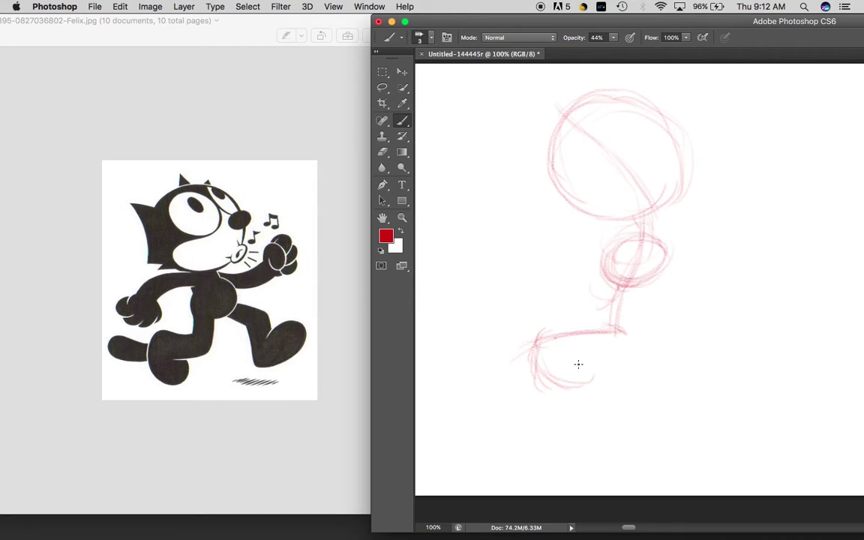
drag(532, 349, 596, 371)
mouse_move(542, 349)
mouse_down()
mouse_move(616, 332)
mouse_move(516, 347)
mouse_up()
mouse_move(535, 376)
mouse_down()
mouse_move(571, 394)
mouse_move(598, 379)
mouse_up()
Sketch the leading leg's gesture from the torso forward to the knee and down toward the foot
drag(638, 264, 719, 283)
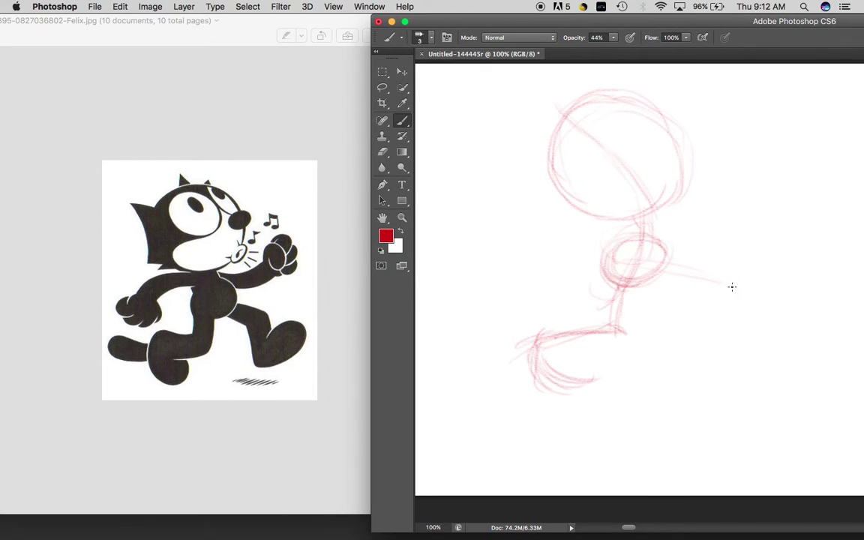
mouse_move(639, 272)
mouse_down()
mouse_move(702, 283)
mouse_move(733, 349)
mouse_up()
drag(710, 281, 733, 337)
drag(712, 301, 737, 366)
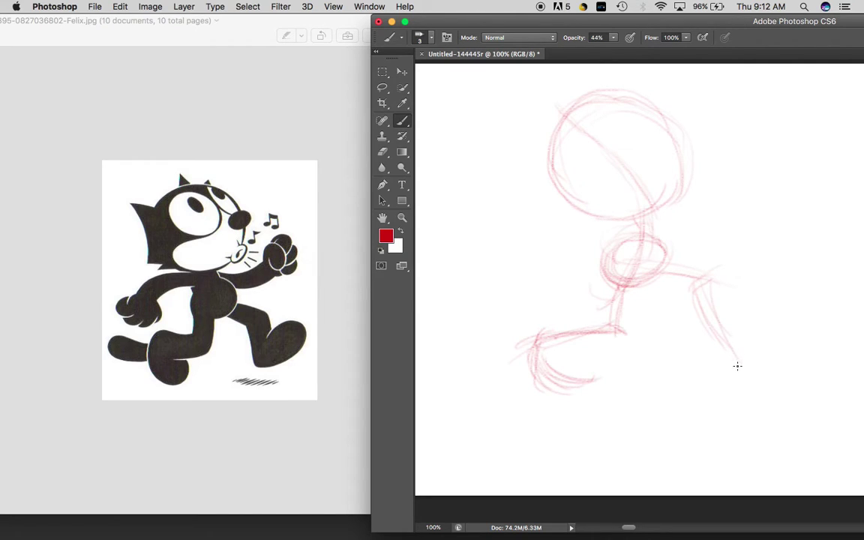
Draw the leading foot as a tilted oval and reinforce the torso and the top edge of the leading thigh
drag(711, 331, 736, 356)
mouse_move(731, 358)
mouse_down()
mouse_move(787, 317)
mouse_move(730, 327)
mouse_move(776, 318)
mouse_move(740, 350)
mouse_move(780, 312)
mouse_move(785, 326)
mouse_move(753, 318)
mouse_move(753, 330)
mouse_move(745, 328)
mouse_up()
mouse_move(632, 232)
mouse_down()
mouse_move(625, 303)
mouse_move(656, 247)
mouse_move(612, 274)
mouse_up()
drag(661, 263, 729, 281)
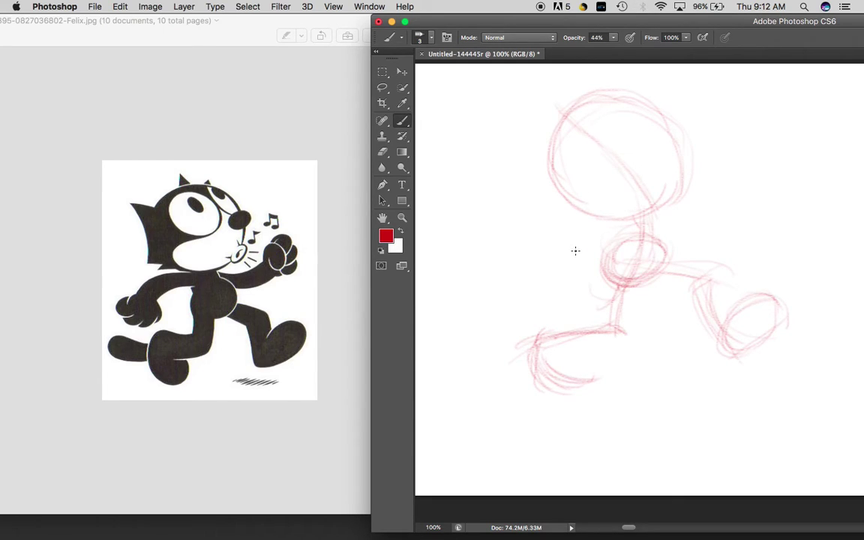
Sketch the trailing arm curving back from the torso to an oval hand, and add the tail's curve
drag(528, 264, 637, 223)
mouse_move(533, 296)
mouse_down()
mouse_move(507, 274)
mouse_move(534, 281)
mouse_move(558, 274)
mouse_move(543, 293)
mouse_move(515, 294)
mouse_move(563, 278)
mouse_up()
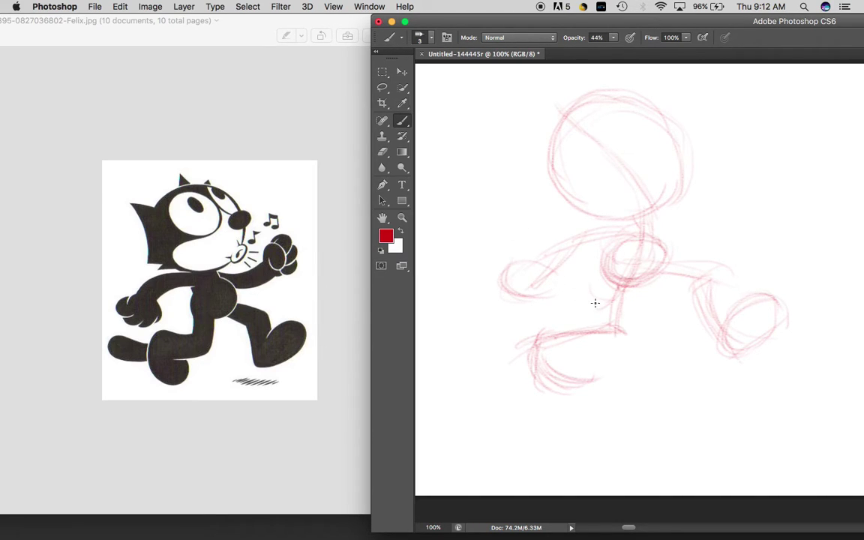
drag(466, 323, 529, 339)
drag(465, 323, 528, 344)
mouse_move(536, 253)
mouse_down()
mouse_move(541, 284)
mouse_move(563, 287)
mouse_move(545, 256)
mouse_move(592, 261)
mouse_move(543, 286)
mouse_move(594, 246)
mouse_up()
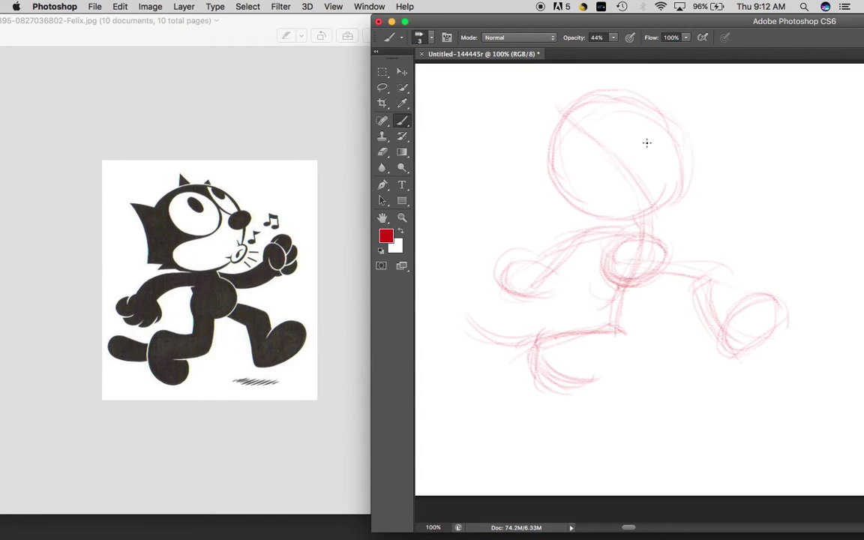
Sketch the leading arm reaching forward from the neck to a raised round fist
mouse_move(660, 229)
mouse_down()
mouse_move(714, 216)
mouse_move(724, 198)
mouse_move(714, 185)
mouse_move(737, 222)
mouse_move(749, 213)
mouse_up()
drag(731, 180, 737, 219)
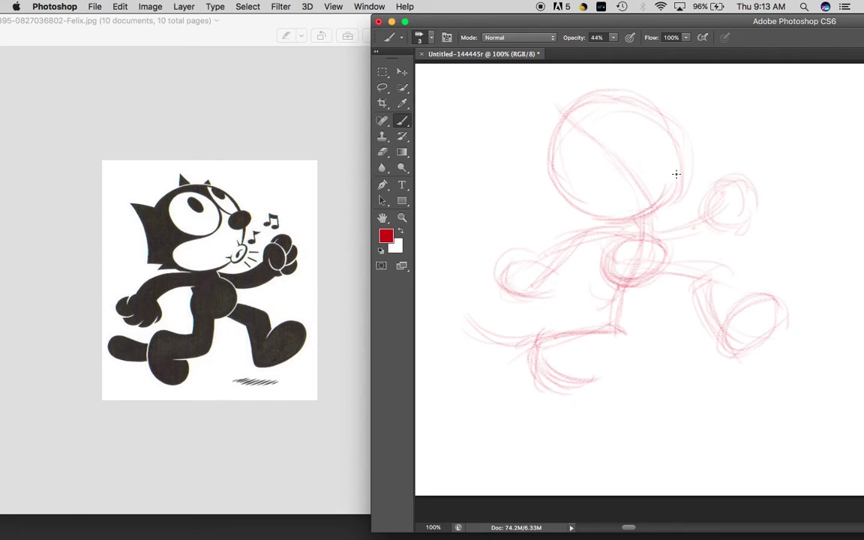
Firm up Felix's head outline and sketch the pointed ear at the back, the jagged cheek tufts and the small ear on top
drag(671, 191, 676, 150)
mouse_move(660, 119)
mouse_down()
mouse_move(572, 120)
mouse_move(647, 116)
mouse_up()
drag(514, 124, 574, 128)
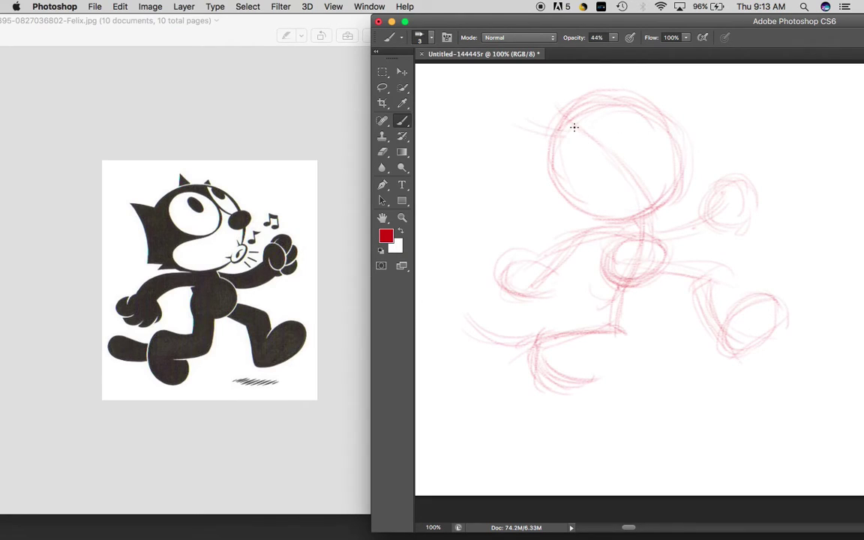
mouse_move(514, 118)
mouse_down()
mouse_move(547, 204)
mouse_move(601, 210)
mouse_move(571, 216)
mouse_move(652, 215)
mouse_up()
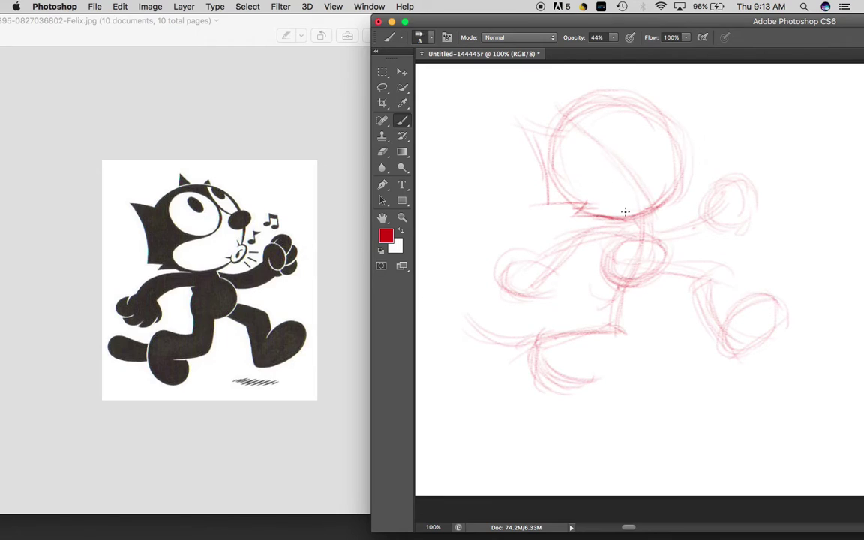
mouse_move(556, 147)
mouse_down()
mouse_move(609, 99)
mouse_move(600, 102)
mouse_move(617, 99)
mouse_move(601, 108)
mouse_move(602, 92)
mouse_move(615, 96)
mouse_move(596, 76)
mouse_move(609, 102)
mouse_move(590, 111)
mouse_move(596, 97)
mouse_move(532, 138)
mouse_move(511, 121)
mouse_move(577, 133)
mouse_up()
drag(514, 108, 550, 177)
drag(536, 144, 549, 199)
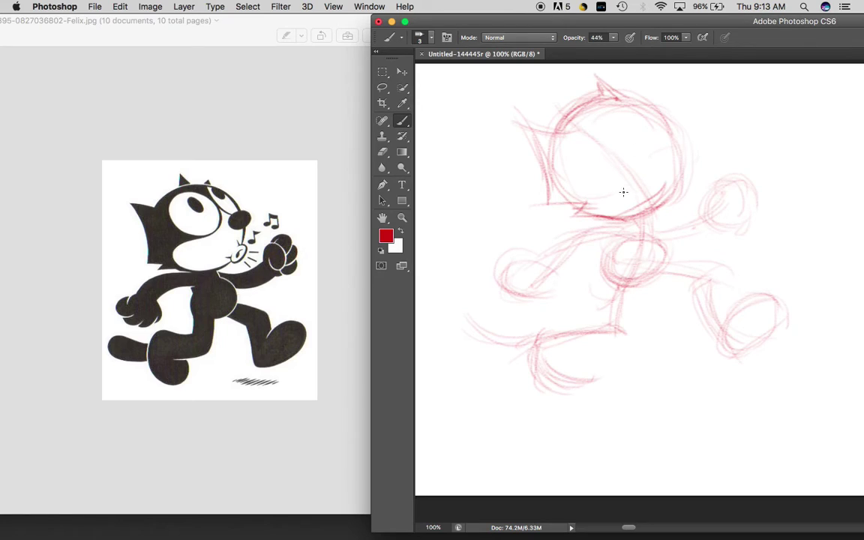
Draw Felix's oval nose, puckered mouth, curved muzzle lines and large eye with its pupil
drag(598, 183, 666, 138)
mouse_move(671, 154)
mouse_down()
mouse_move(686, 134)
mouse_move(677, 150)
mouse_move(676, 132)
mouse_move(688, 135)
mouse_move(677, 145)
mouse_move(657, 134)
mouse_move(680, 148)
mouse_up()
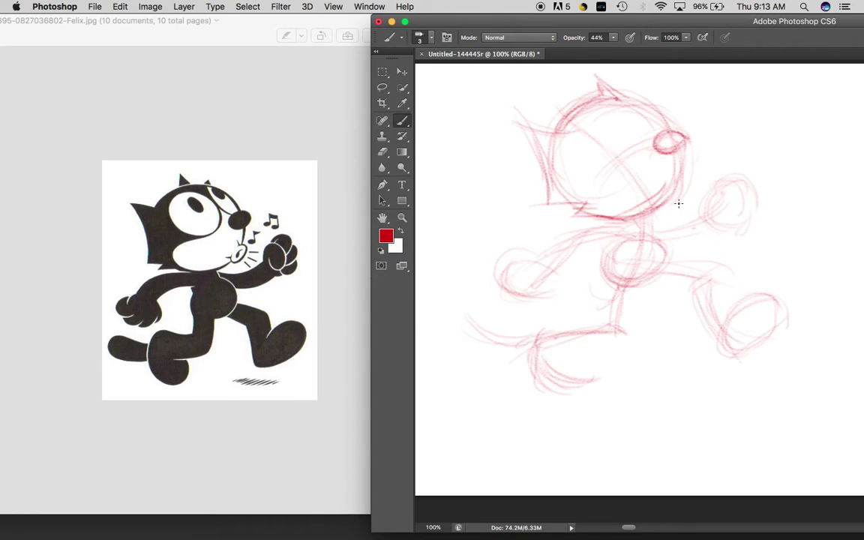
drag(671, 190, 677, 188)
mouse_move(592, 161)
mouse_down()
mouse_move(622, 159)
mouse_move(606, 190)
mouse_up()
mouse_move(631, 129)
mouse_down()
mouse_move(642, 137)
mouse_move(608, 141)
mouse_move(591, 125)
mouse_move(623, 119)
mouse_up()
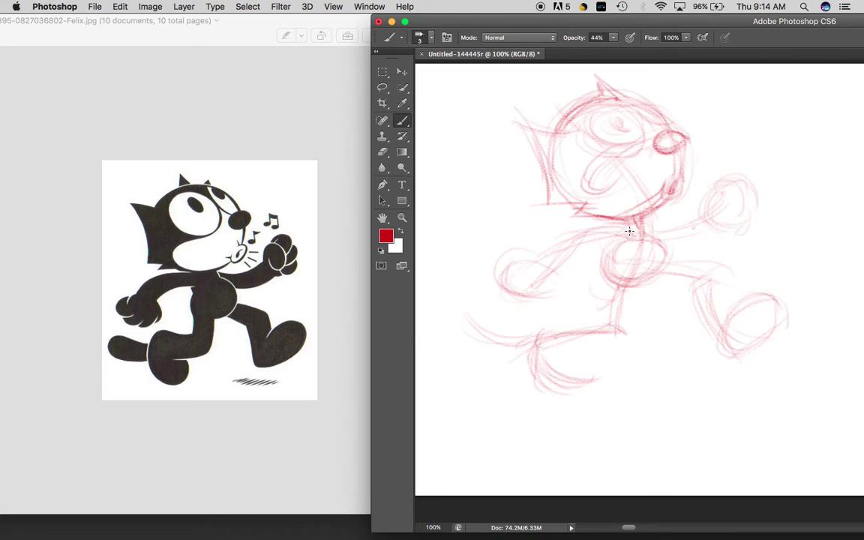
Reinforce Felix's round torso and neck, and build the trailing thigh as a tube down to the knee
mouse_move(624, 270)
mouse_down()
mouse_move(621, 247)
mouse_move(614, 276)
mouse_move(634, 279)
mouse_move(660, 259)
mouse_move(658, 274)
mouse_move(625, 282)
mouse_up()
mouse_move(647, 231)
mouse_down()
mouse_move(647, 264)
mouse_move(656, 276)
mouse_move(658, 256)
mouse_move(644, 280)
mouse_up()
mouse_move(612, 257)
mouse_down()
mouse_move(622, 282)
mouse_move(659, 275)
mouse_move(672, 256)
mouse_move(619, 279)
mouse_move(629, 283)
mouse_move(628, 303)
mouse_move(616, 302)
mouse_move(629, 338)
mouse_move(607, 349)
mouse_move(639, 338)
mouse_up()
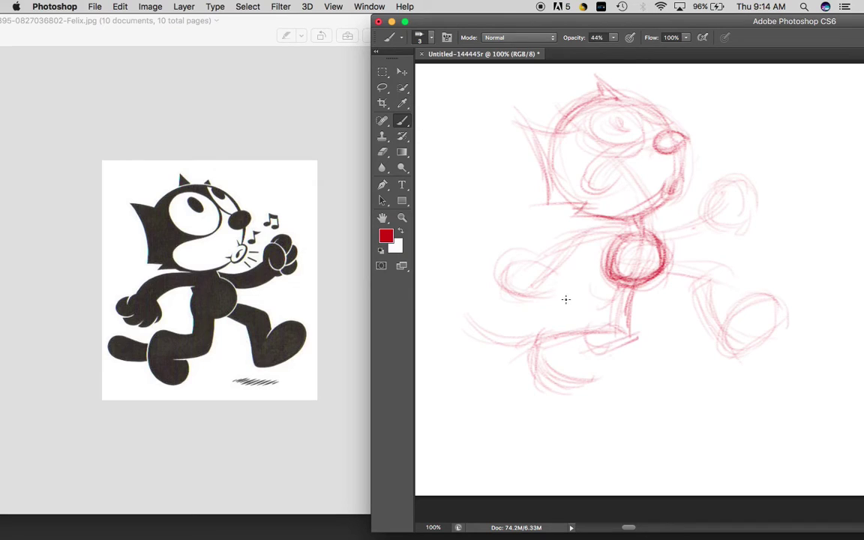
mouse_move(620, 237)
mouse_down()
mouse_move(613, 317)
mouse_move(623, 301)
mouse_move(621, 271)
mouse_move(609, 326)
mouse_move(630, 332)
mouse_move(624, 321)
mouse_move(604, 319)
mouse_move(631, 335)
mouse_up()
mouse_move(630, 289)
mouse_down()
mouse_move(626, 327)
mouse_move(614, 324)
mouse_move(625, 346)
mouse_up()
Form the trailing lower leg as a cylinder running back from the knee into a rounded foot
mouse_move(554, 315)
mouse_down()
mouse_move(622, 317)
mouse_move(622, 308)
mouse_up()
mouse_move(556, 320)
mouse_down()
mouse_move(535, 333)
mouse_move(535, 350)
mouse_move(559, 388)
mouse_move(532, 352)
mouse_move(555, 322)
mouse_move(589, 351)
mouse_move(581, 375)
mouse_move(537, 369)
mouse_up()
mouse_move(560, 323)
mouse_down()
mouse_move(587, 368)
mouse_move(578, 340)
mouse_up()
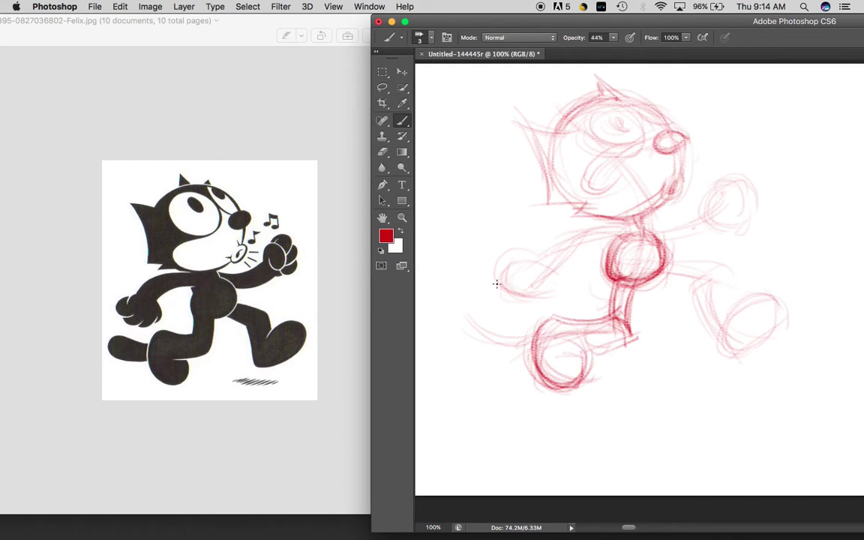
drag(560, 379, 548, 339)
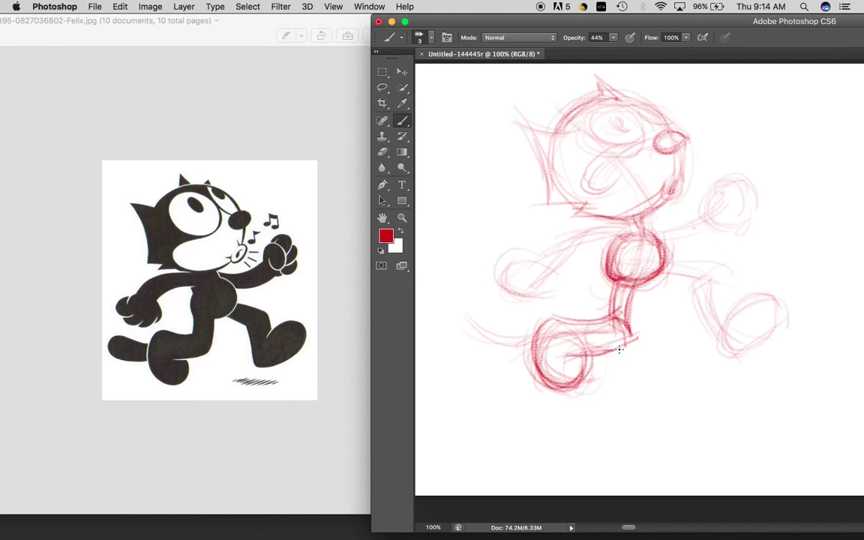
drag(559, 357, 637, 339)
mouse_move(562, 334)
mouse_down()
mouse_move(585, 349)
mouse_move(564, 354)
mouse_move(612, 325)
mouse_up()
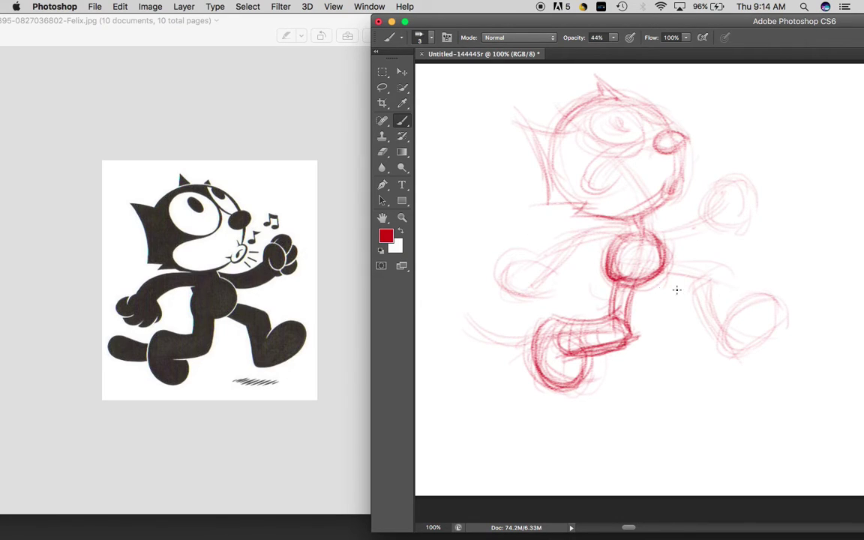
Build the leading leg from a cylindrical thigh to the knee and a tapered shin down to the heel
drag(666, 275, 718, 282)
mouse_move(666, 268)
mouse_down()
mouse_move(719, 278)
mouse_move(684, 290)
mouse_up()
mouse_move(668, 284)
mouse_down()
mouse_move(702, 295)
mouse_move(719, 276)
mouse_move(708, 296)
mouse_up()
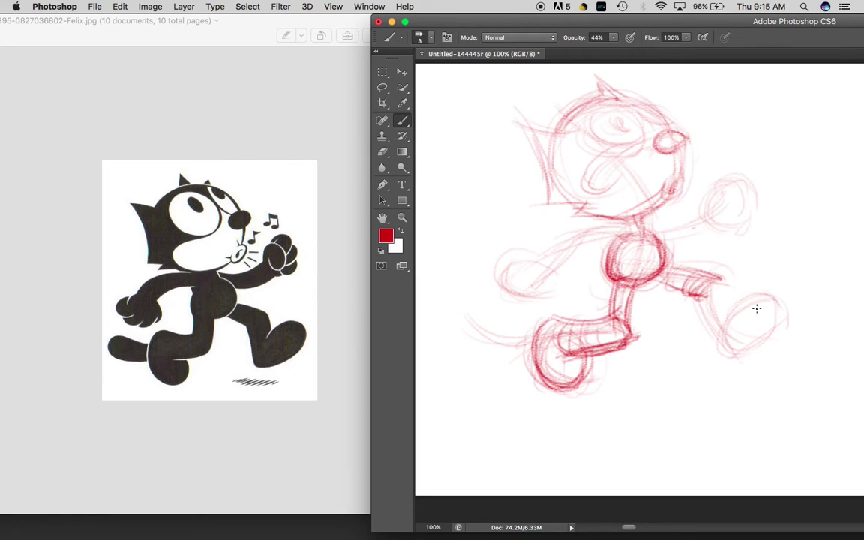
mouse_move(699, 291)
mouse_down()
mouse_move(718, 340)
mouse_move(706, 326)
mouse_move(722, 355)
mouse_up()
drag(726, 326, 721, 354)
Darken and shape the leading foot as a tilted oval with its toe pointing up
mouse_move(737, 304)
mouse_down()
mouse_move(721, 352)
mouse_move(739, 299)
mouse_move(771, 283)
mouse_up()
mouse_move(730, 306)
mouse_down()
mouse_move(789, 304)
mouse_move(782, 323)
mouse_up()
mouse_move(746, 301)
mouse_down()
mouse_move(779, 324)
mouse_move(726, 354)
mouse_move(758, 333)
mouse_move(726, 325)
mouse_move(766, 300)
mouse_move(769, 325)
mouse_move(721, 352)
mouse_up()
mouse_move(751, 309)
mouse_down()
mouse_move(740, 349)
mouse_move(737, 318)
mouse_move(765, 303)
mouse_move(767, 336)
mouse_up()
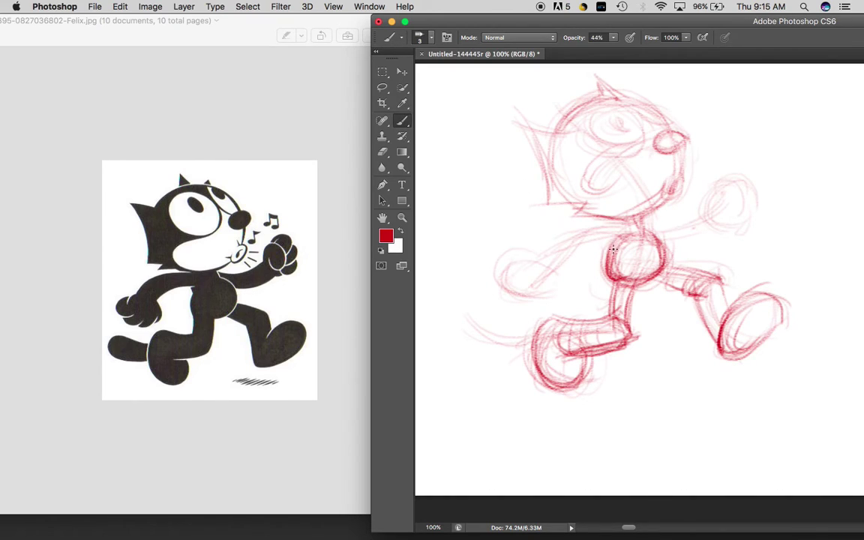
Build the trailing arm as a bent tube from the shoulder and finish it with a rounded oval hand
mouse_move(608, 266)
mouse_down()
mouse_move(605, 252)
mouse_move(616, 245)
mouse_up()
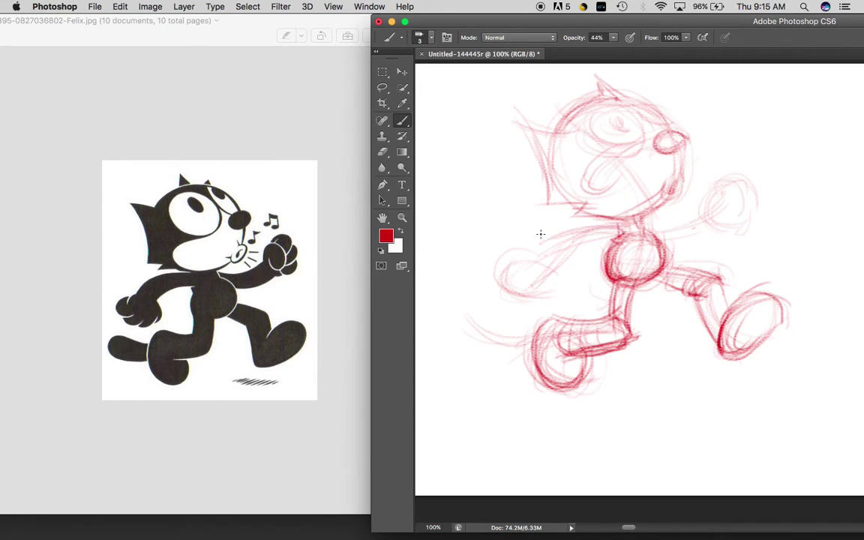
mouse_move(562, 226)
mouse_down()
mouse_move(592, 244)
mouse_move(619, 226)
mouse_move(550, 236)
mouse_move(611, 232)
mouse_up()
drag(551, 250, 629, 238)
mouse_move(574, 244)
mouse_down()
mouse_move(615, 234)
mouse_move(523, 257)
mouse_move(540, 233)
mouse_move(554, 243)
mouse_up()
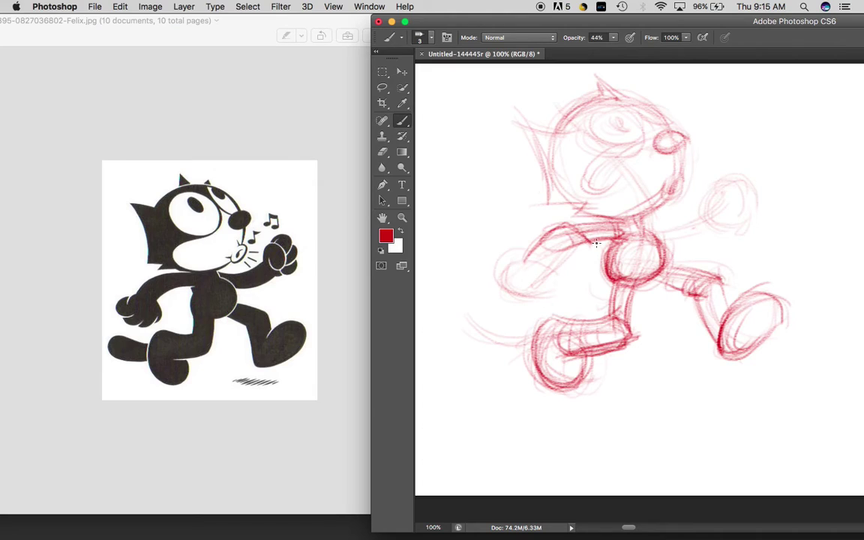
drag(583, 241, 549, 269)
mouse_move(526, 256)
mouse_down()
mouse_move(507, 261)
mouse_move(499, 284)
mouse_move(501, 258)
mouse_move(559, 275)
mouse_up()
mouse_move(501, 265)
mouse_down()
mouse_move(510, 291)
mouse_move(549, 278)
mouse_up()
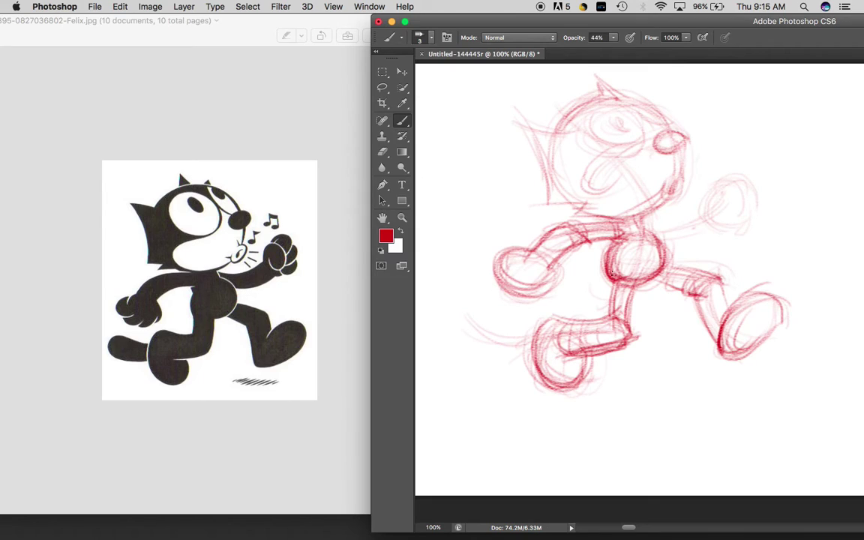
drag(532, 255, 549, 273)
Form the leading arm as a curved tube from the shoulder and darken the raised oval fist
drag(630, 223, 691, 212)
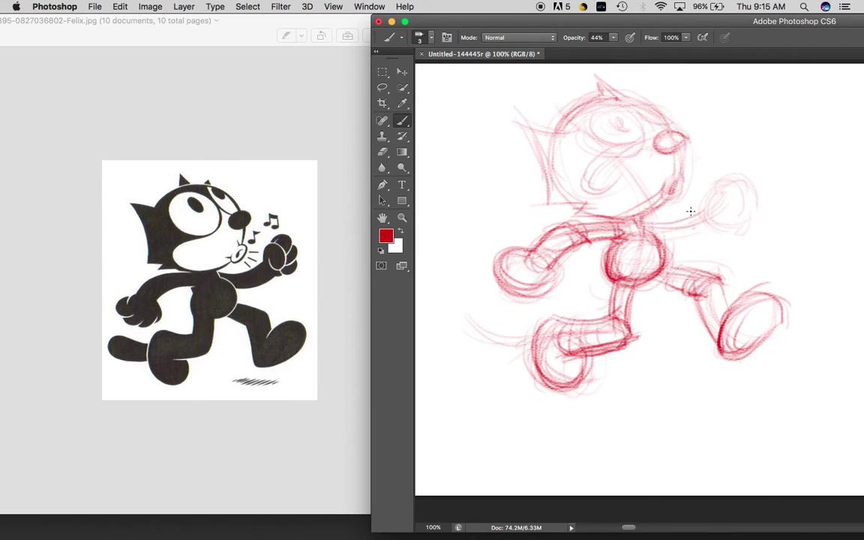
mouse_move(640, 219)
mouse_down()
mouse_move(701, 203)
mouse_move(708, 218)
mouse_move(688, 224)
mouse_up()
mouse_move(702, 221)
mouse_down()
mouse_move(733, 180)
mouse_move(715, 207)
mouse_move(728, 191)
mouse_move(722, 182)
mouse_move(746, 204)
mouse_move(738, 230)
mouse_move(746, 195)
mouse_move(725, 231)
mouse_move(716, 199)
mouse_move(694, 177)
mouse_move(748, 212)
mouse_move(724, 173)
mouse_move(750, 187)
mouse_move(712, 197)
mouse_move(734, 219)
mouse_up()
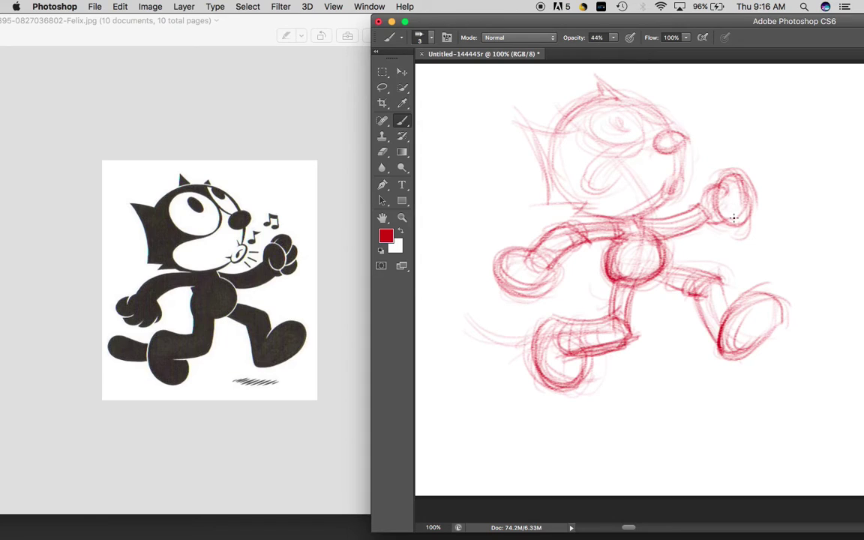
drag(734, 219, 712, 227)
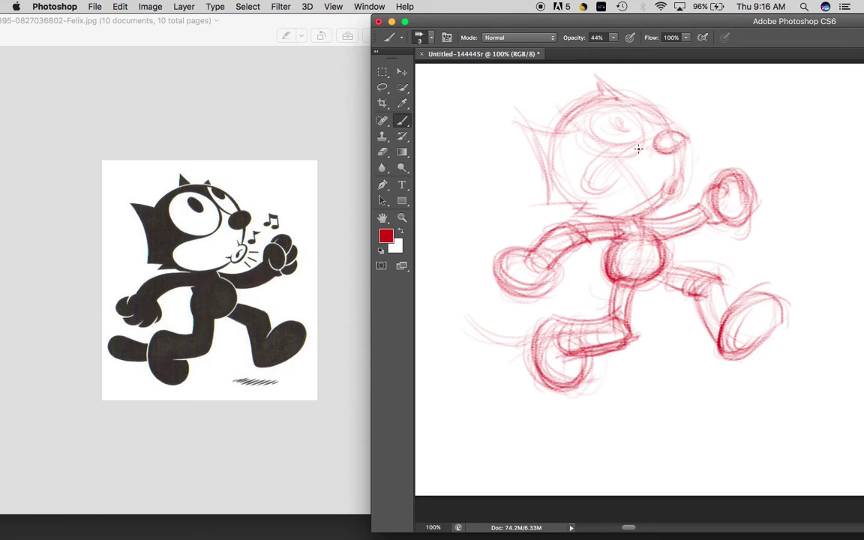
Move to a blank area of the canvas and bring up the Bugs_Bunny_4.jpg reference in Preview
drag(643, 266, 400, 262)
scroll(601, 277, right, 5)
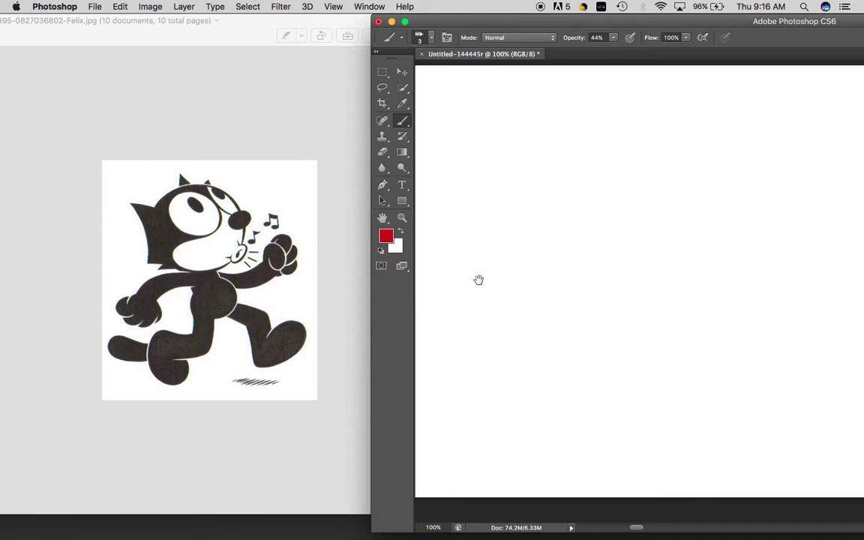
scroll(293, 305, down, 10)
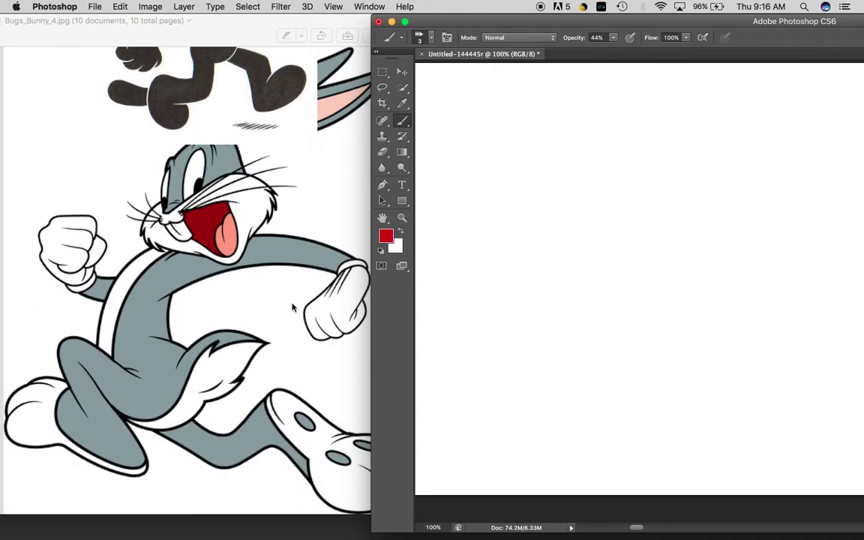
click(240, 35)
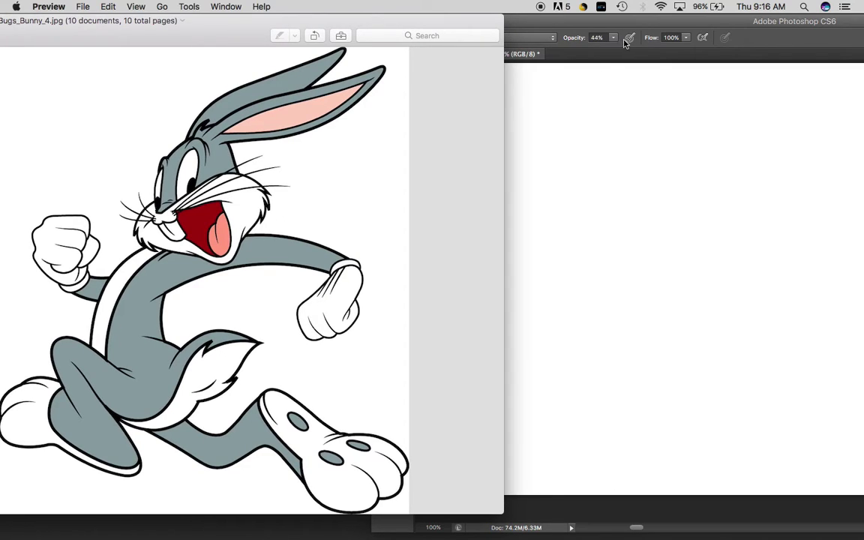
click(637, 24)
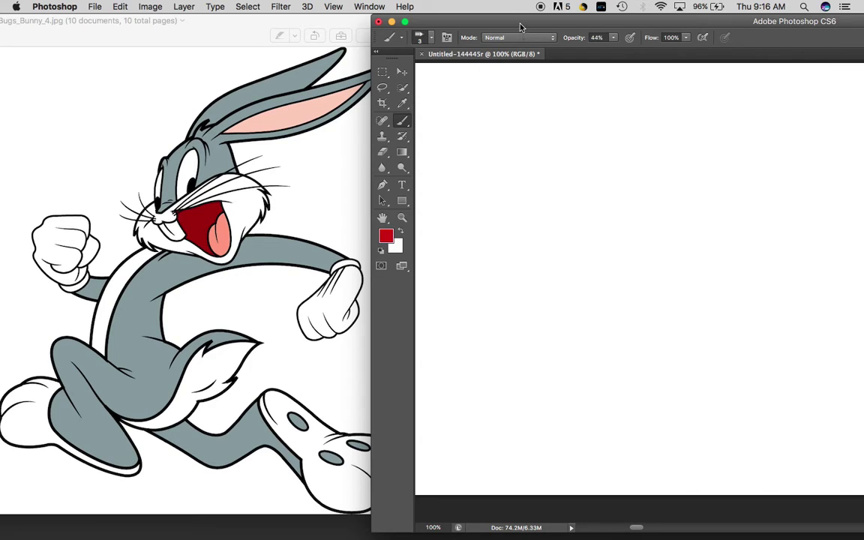
Zoom out the Bugs Bunny reference in Preview and place its window beside the Photoshop canvas so the whole figure shows
drag(520, 26, 540, 26)
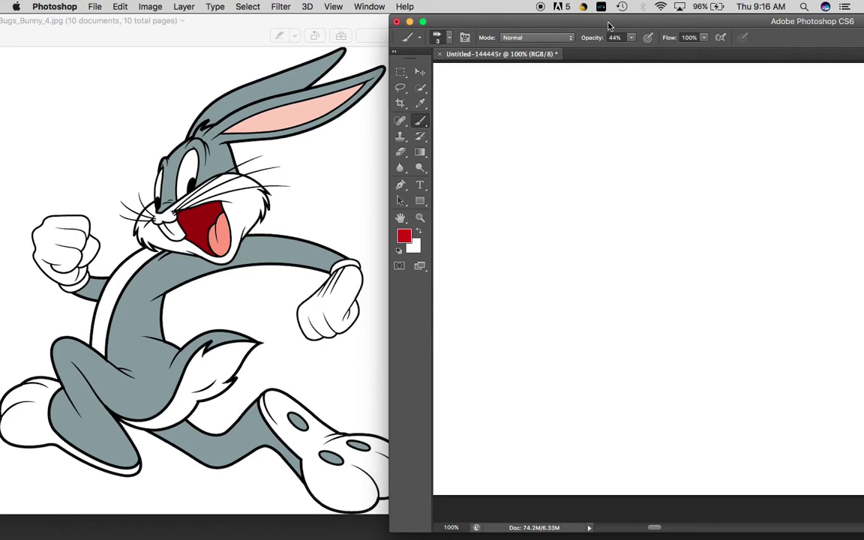
drag(609, 25, 614, 25)
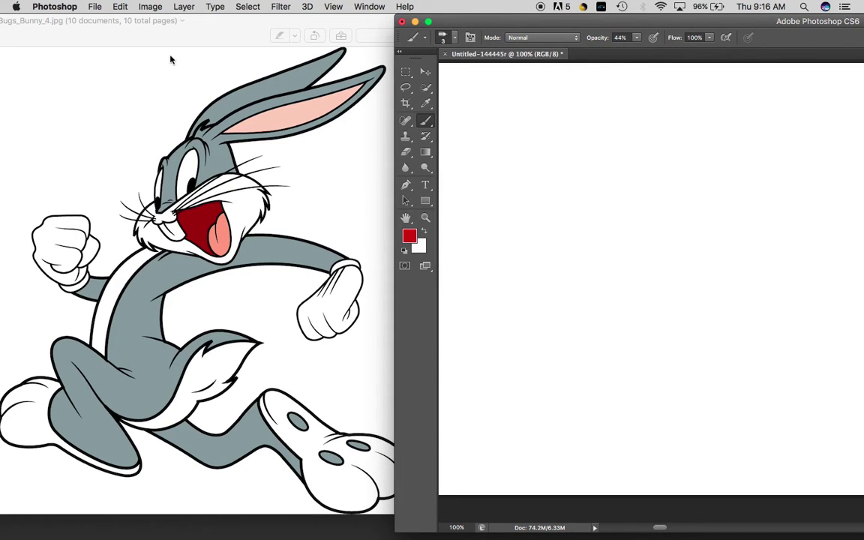
click(178, 33)
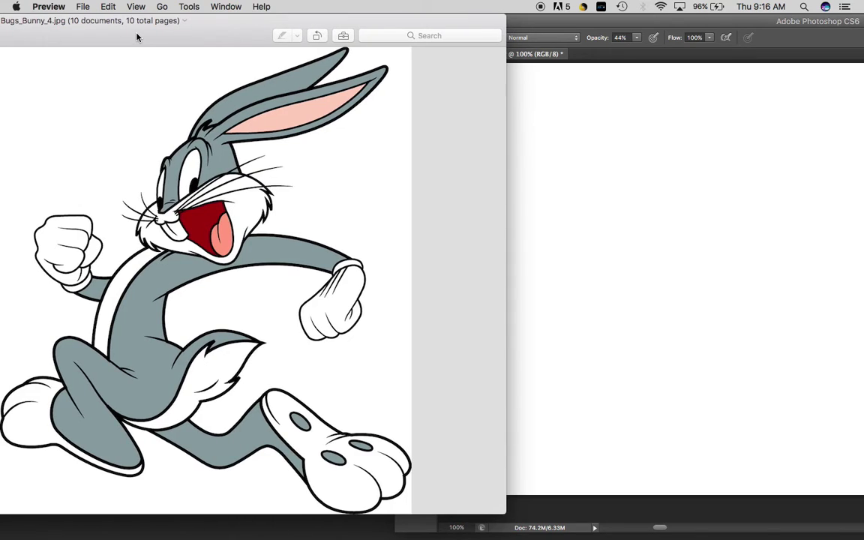
key(super+minus)
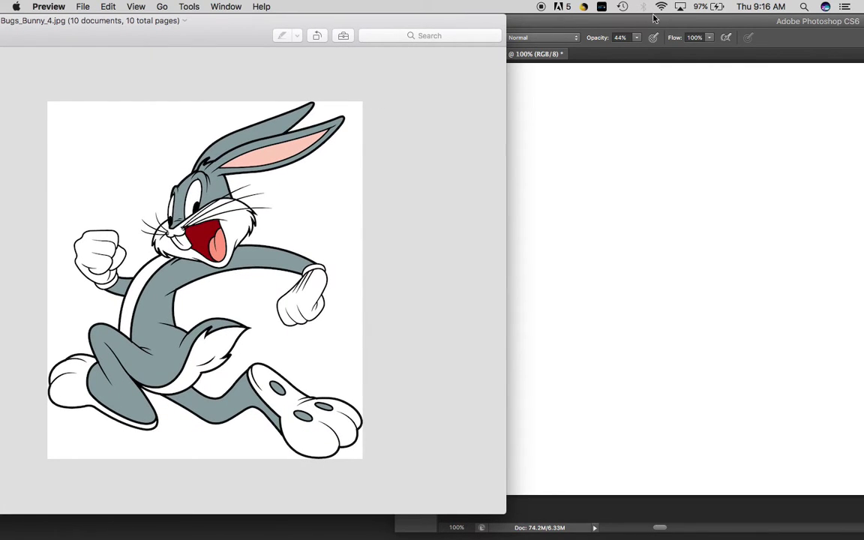
click(601, 21)
drag(233, 31, 195, 31)
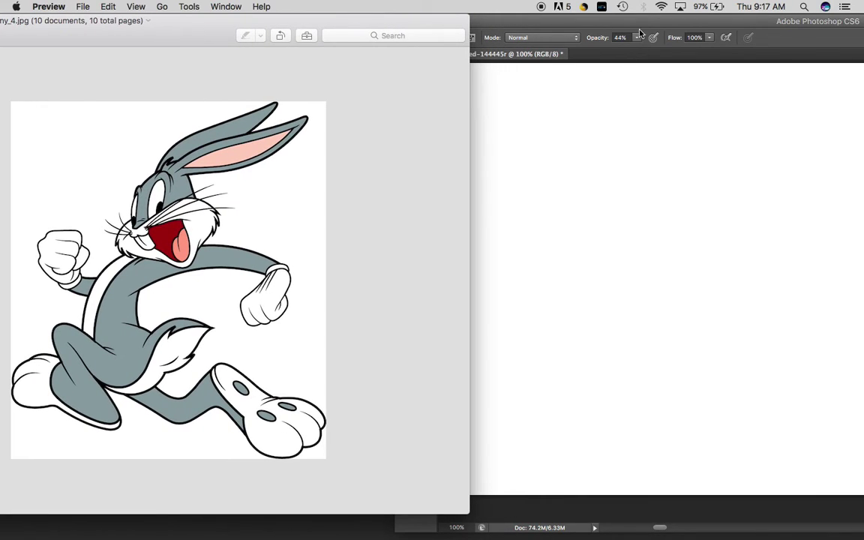
click(593, 25)
drag(593, 25, 539, 26)
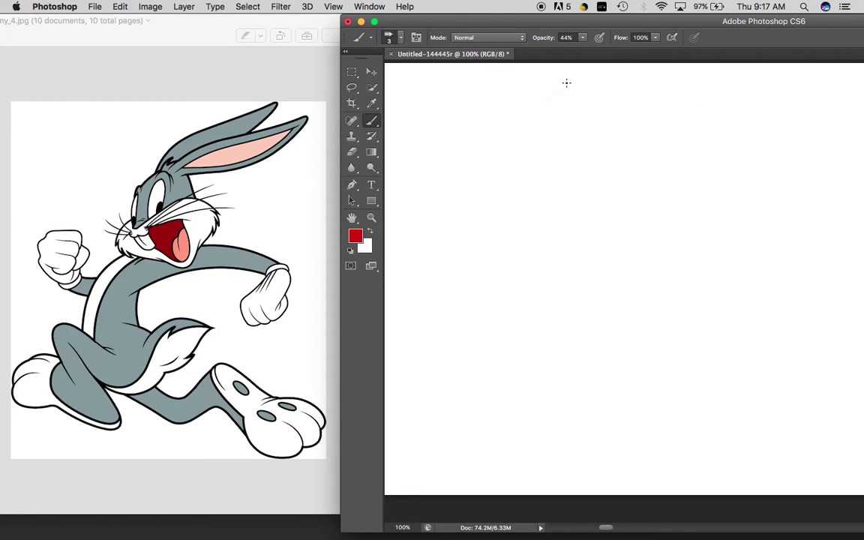
Sketch Bugs Bunny's head gesture with directional arrows from the ears to the chin, and rough in the ears, skull and muzzle
drag(568, 81, 503, 121)
mouse_move(576, 77)
mouse_down()
mouse_move(501, 133)
mouse_move(516, 128)
mouse_up()
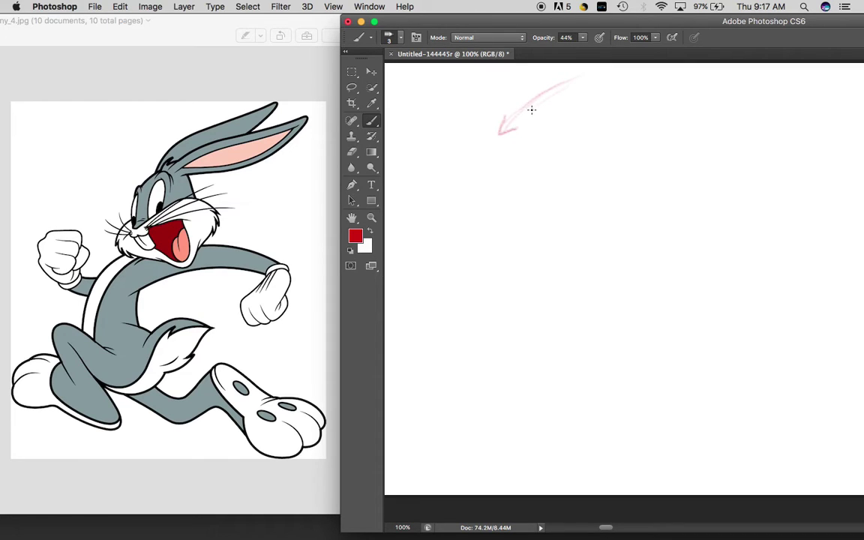
mouse_move(582, 79)
mouse_down()
mouse_move(496, 139)
mouse_move(503, 184)
mouse_up()
drag(514, 130, 504, 185)
drag(498, 139, 509, 193)
mouse_move(498, 139)
mouse_down()
mouse_move(551, 223)
mouse_move(538, 217)
mouse_move(555, 213)
mouse_move(552, 222)
mouse_up()
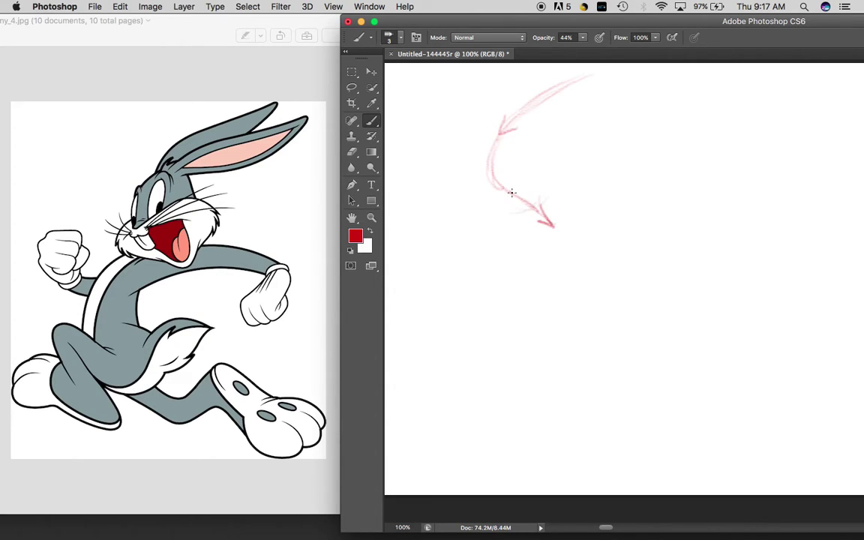
mouse_move(496, 210)
mouse_down()
mouse_move(467, 195)
mouse_move(539, 163)
mouse_move(455, 196)
mouse_move(527, 162)
mouse_move(545, 182)
mouse_move(539, 154)
mouse_move(505, 164)
mouse_move(561, 162)
mouse_move(541, 202)
mouse_move(497, 201)
mouse_up()
mouse_move(488, 162)
mouse_down()
mouse_move(484, 136)
mouse_move(527, 148)
mouse_move(480, 144)
mouse_move(498, 148)
mouse_move(565, 82)
mouse_move(544, 104)
mouse_move(610, 75)
mouse_move(509, 129)
mouse_up()
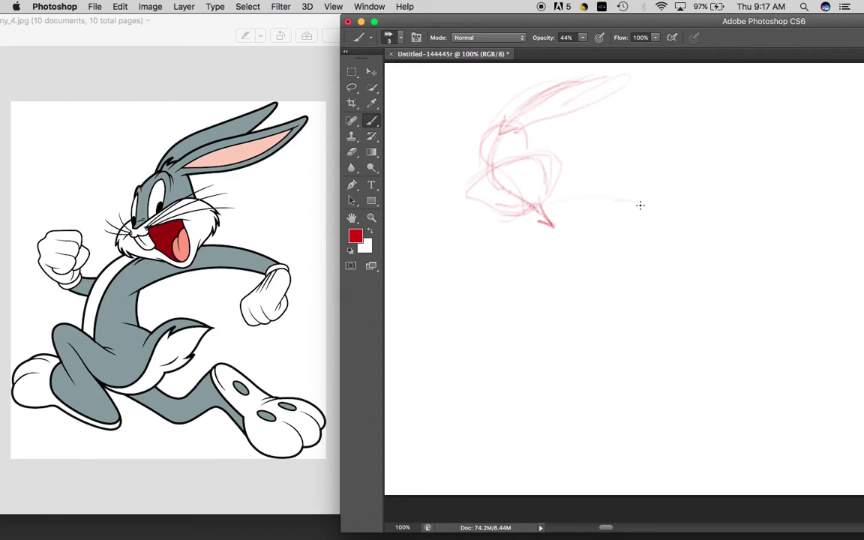
Sketch the arm stretching back from the neck to an oval fist, with a curved motion arrow beside it
drag(577, 199, 665, 195)
mouse_move(567, 195)
mouse_down()
mouse_move(531, 209)
mouse_move(640, 194)
mouse_move(616, 200)
mouse_move(660, 207)
mouse_move(658, 234)
mouse_move(663, 216)
mouse_move(633, 262)
mouse_up()
drag(633, 263, 675, 246)
mouse_move(675, 246)
mouse_down()
mouse_move(632, 266)
mouse_move(684, 250)
mouse_move(658, 164)
mouse_move(683, 160)
mouse_up()
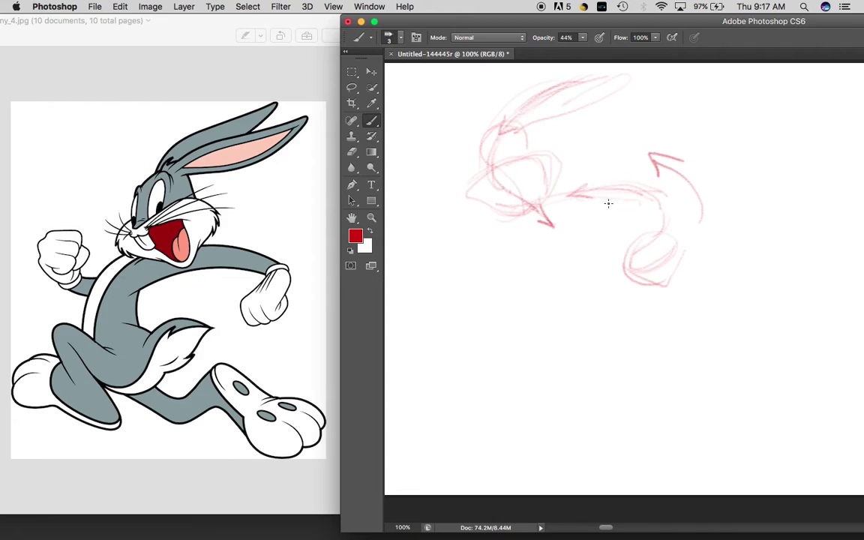
Sketch the torso's sweeping C-curve from the neck down toward the hips, with a downward arrow in front of the chest
drag(489, 216, 554, 205)
drag(483, 245, 501, 231)
drag(489, 234, 473, 264)
mouse_move(493, 217)
mouse_down()
mouse_move(529, 208)
mouse_move(495, 222)
mouse_move(467, 312)
mouse_up()
drag(480, 252, 473, 294)
mouse_move(450, 249)
mouse_down()
mouse_move(449, 283)
mouse_move(455, 266)
mouse_up()
drag(497, 238, 494, 314)
drag(488, 254, 518, 321)
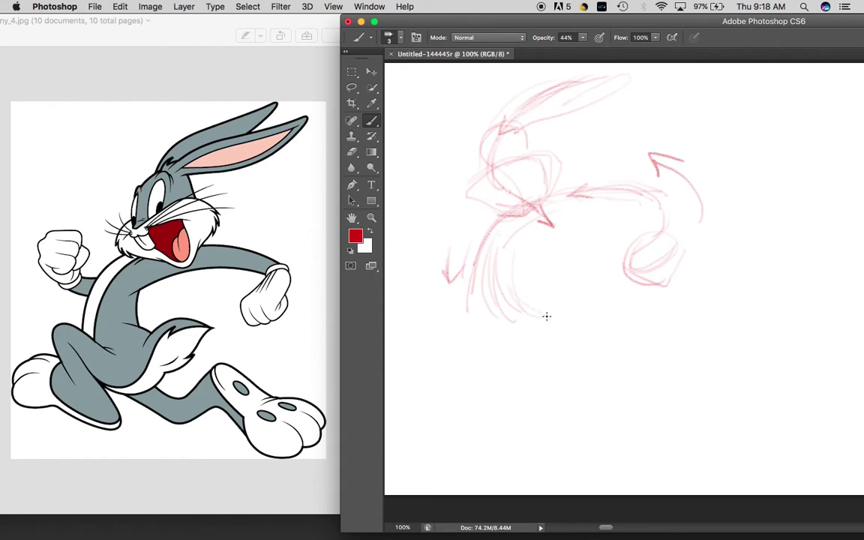
Draw the hips as a round form at the torso's base, add an arrow above it, and define the arm's lower edge
drag(480, 301, 549, 306)
drag(502, 290, 556, 297)
mouse_move(489, 323)
mouse_down()
mouse_move(523, 302)
mouse_move(532, 342)
mouse_move(560, 316)
mouse_up()
mouse_move(493, 291)
mouse_down()
mouse_move(564, 319)
mouse_move(562, 304)
mouse_move(531, 342)
mouse_up()
drag(484, 315, 574, 304)
drag(526, 239, 516, 277)
drag(517, 276, 528, 269)
drag(505, 318, 540, 303)
mouse_move(503, 268)
mouse_down()
mouse_move(517, 277)
mouse_move(578, 216)
mouse_move(573, 232)
mouse_move(658, 216)
mouse_move(540, 198)
mouse_up()
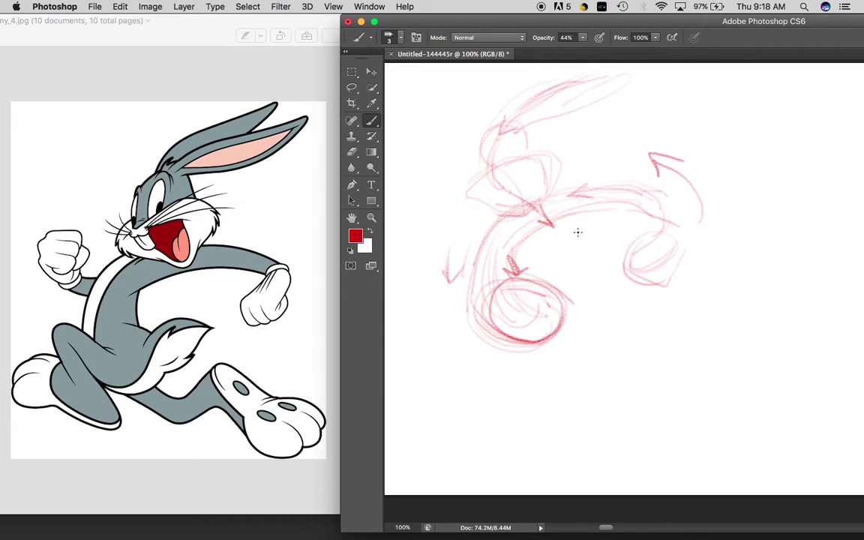
Reinforce the torso's front curve and extend the downward direction arrow alongside the hips
mouse_move(490, 252)
mouse_down()
mouse_move(484, 301)
mouse_move(498, 299)
mouse_up()
mouse_move(498, 227)
mouse_down()
mouse_move(486, 302)
mouse_move(503, 221)
mouse_move(450, 297)
mouse_move(461, 337)
mouse_up()
mouse_move(449, 320)
mouse_down()
mouse_move(465, 334)
mouse_move(477, 323)
mouse_up()
Sketch the trailing leg's gesture sweeping under the hips and up past the knee, and add the curved tail behind the hips
mouse_move(493, 248)
mouse_down()
mouse_move(497, 339)
mouse_move(511, 336)
mouse_move(511, 352)
mouse_move(500, 309)
mouse_move(556, 381)
mouse_up()
drag(514, 338, 583, 384)
drag(512, 339, 585, 384)
mouse_move(531, 357)
mouse_down()
mouse_move(598, 385)
mouse_move(608, 376)
mouse_up()
mouse_move(481, 323)
mouse_down()
mouse_move(600, 385)
mouse_move(638, 340)
mouse_up()
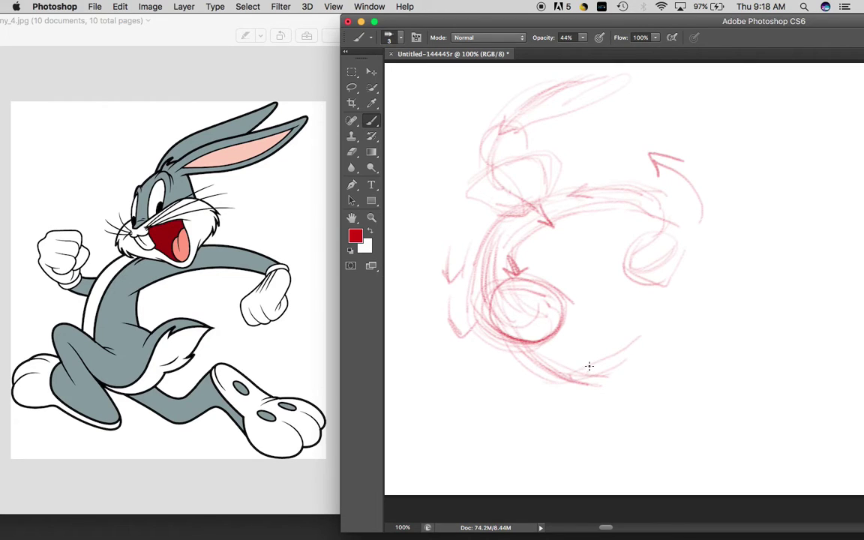
drag(587, 359, 634, 332)
mouse_move(529, 280)
mouse_down()
mouse_move(586, 261)
mouse_move(569, 301)
mouse_move(584, 298)
mouse_move(569, 306)
mouse_move(594, 258)
mouse_move(575, 316)
mouse_up()
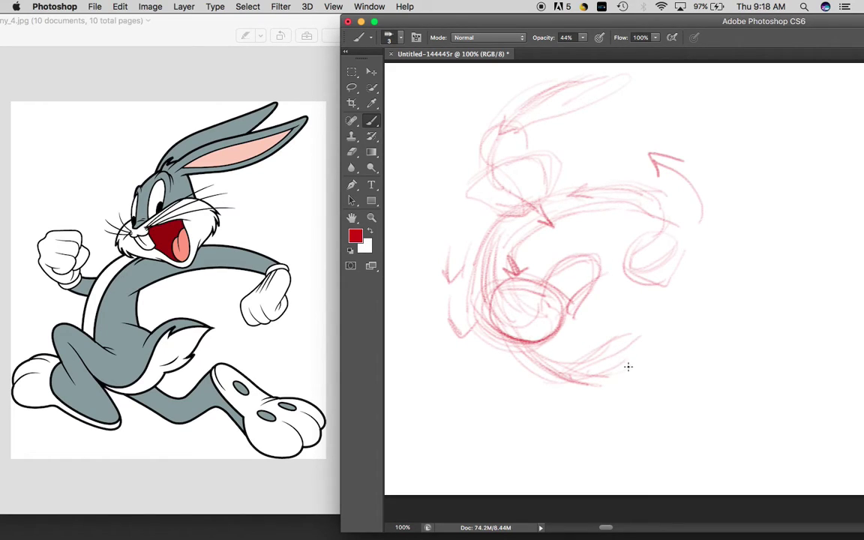
Sketch the trailing foot as a long rounded form and add direction arrows along the trailing leg and above the foot
drag(637, 339, 679, 398)
drag(637, 343, 733, 413)
mouse_move(627, 349)
mouse_down()
mouse_move(683, 422)
mouse_move(730, 413)
mouse_move(691, 382)
mouse_up()
mouse_move(662, 353)
mouse_down()
mouse_move(719, 383)
mouse_move(733, 420)
mouse_up()
mouse_move(632, 389)
mouse_down()
mouse_move(677, 423)
mouse_move(737, 417)
mouse_move(727, 389)
mouse_move(711, 443)
mouse_up()
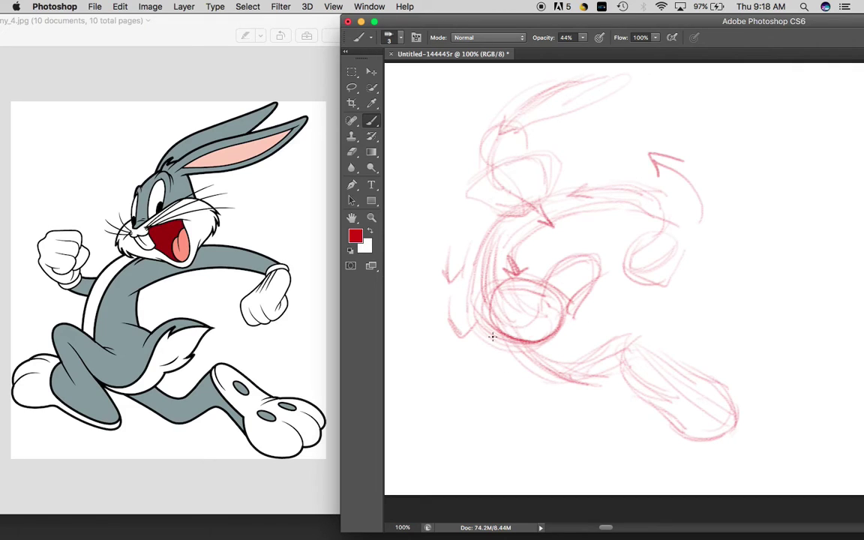
mouse_move(514, 378)
mouse_down()
mouse_move(578, 403)
mouse_move(570, 413)
mouse_up()
mouse_move(588, 339)
mouse_down()
mouse_move(608, 307)
mouse_move(727, 355)
mouse_move(704, 354)
mouse_up()
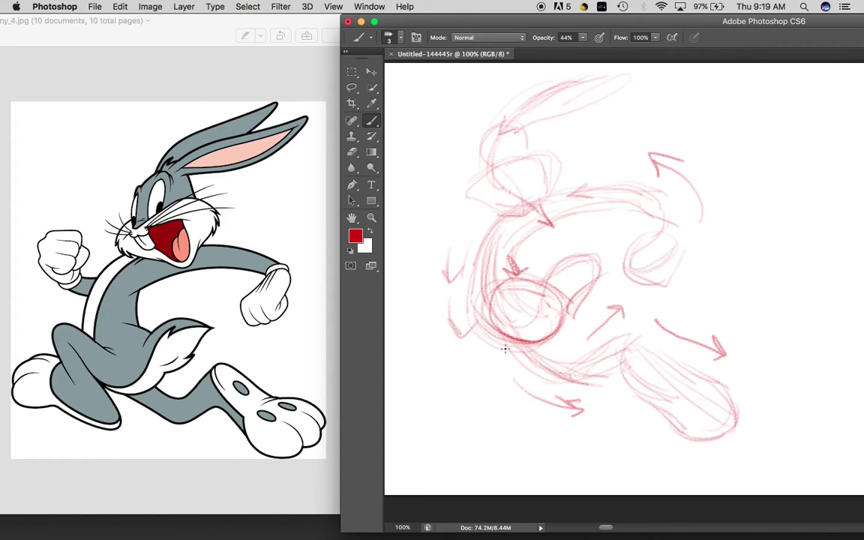
Sketch the leading leg bending forward at the knee, with its long foot sweeping below the hips
drag(487, 306, 526, 341)
drag(460, 290, 525, 341)
mouse_move(458, 293)
mouse_down()
mouse_move(446, 297)
mouse_move(450, 306)
mouse_move(506, 320)
mouse_move(456, 294)
mouse_up()
mouse_move(475, 328)
mouse_down()
mouse_move(461, 295)
mouse_move(505, 353)
mouse_move(515, 382)
mouse_move(498, 380)
mouse_move(517, 394)
mouse_move(402, 373)
mouse_up()
mouse_move(452, 343)
mouse_down()
mouse_move(401, 348)
mouse_move(438, 367)
mouse_move(409, 342)
mouse_move(521, 378)
mouse_up()
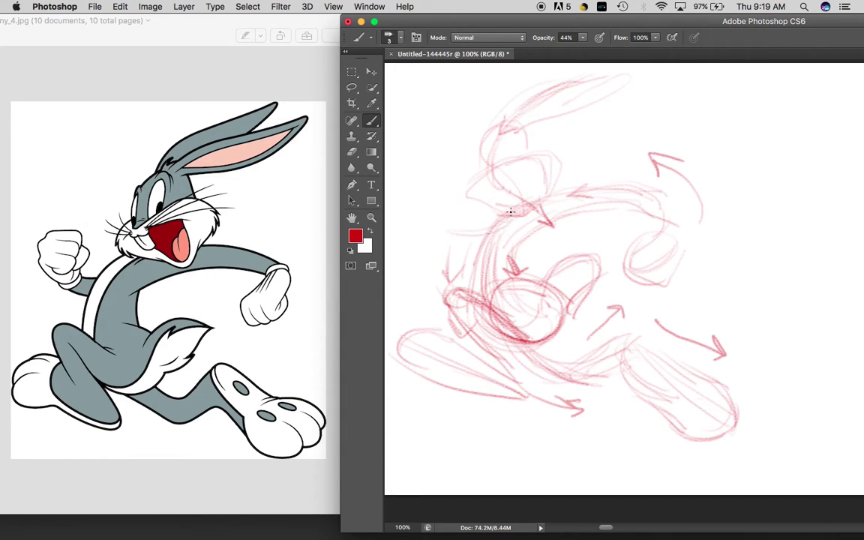
Sketch the raised front arm with its rounded fist and reinforce the ear's sweeping gesture line
mouse_move(499, 219)
mouse_down()
mouse_move(436, 232)
mouse_move(449, 216)
mouse_up()
mouse_move(415, 190)
mouse_down()
mouse_move(453, 199)
mouse_move(454, 210)
mouse_up()
mouse_move(417, 185)
mouse_down()
mouse_move(417, 221)
mouse_move(442, 177)
mouse_move(450, 223)
mouse_up()
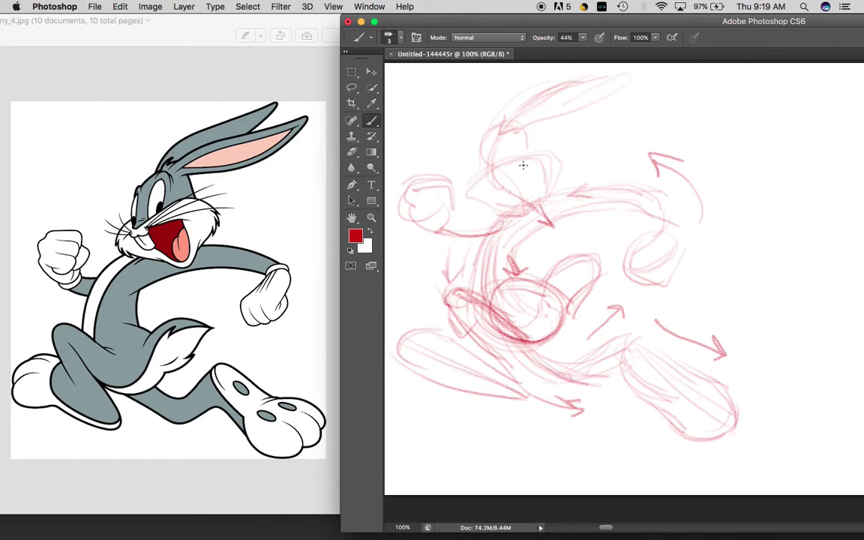
drag(593, 75, 501, 121)
mouse_move(608, 69)
mouse_down()
mouse_move(569, 77)
mouse_move(495, 122)
mouse_up()
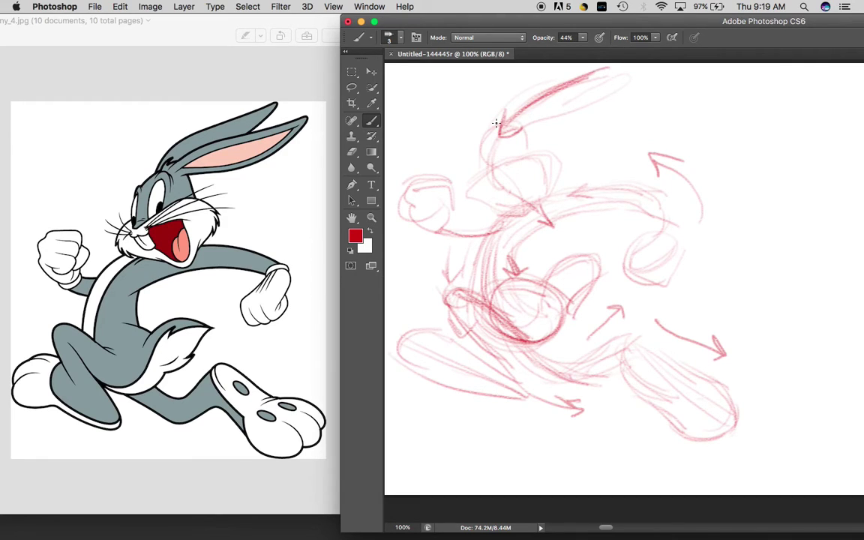
Start a second Bugs Bunny sketch on a blank canvas area with light ear curves flowing into the head and face
mouse_move(740, 301)
mouse_down()
mouse_move(606, 309)
mouse_move(622, 317)
mouse_move(569, 334)
mouse_move(525, 332)
mouse_move(527, 324)
mouse_up()
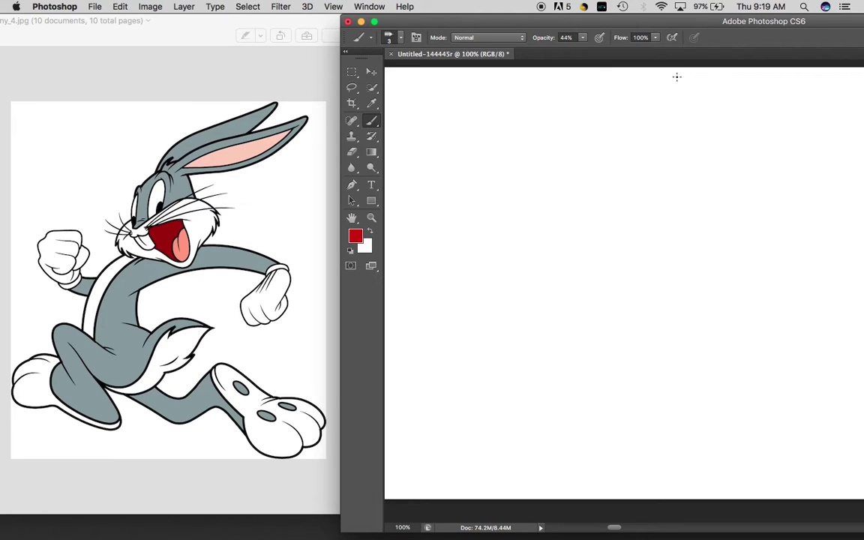
drag(578, 114, 692, 74)
mouse_move(508, 111)
mouse_down()
mouse_move(632, 76)
mouse_move(573, 91)
mouse_move(713, 72)
mouse_up()
mouse_move(546, 141)
mouse_down()
mouse_move(631, 89)
mouse_move(694, 73)
mouse_up()
mouse_move(544, 129)
mouse_down()
mouse_move(651, 73)
mouse_move(705, 74)
mouse_up()
mouse_move(518, 170)
mouse_down()
mouse_move(557, 122)
mouse_move(572, 227)
mouse_up()
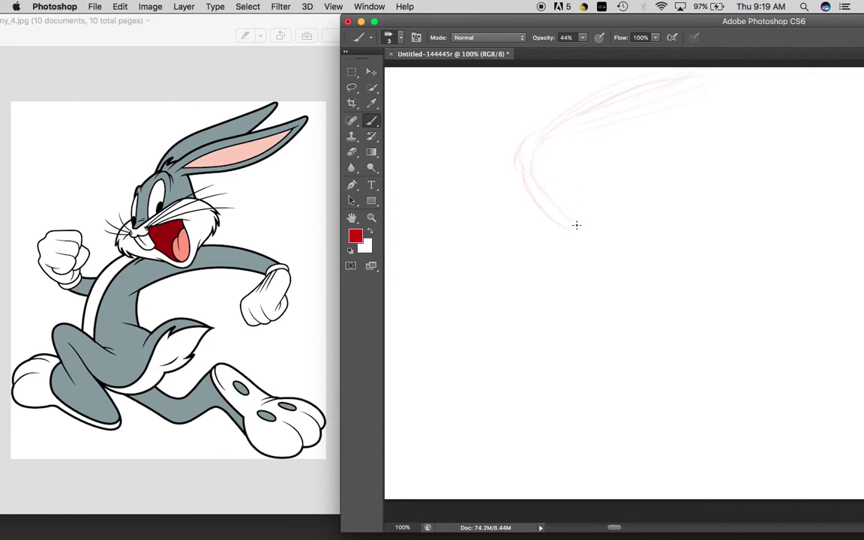
drag(550, 203, 592, 229)
drag(553, 137, 530, 180)
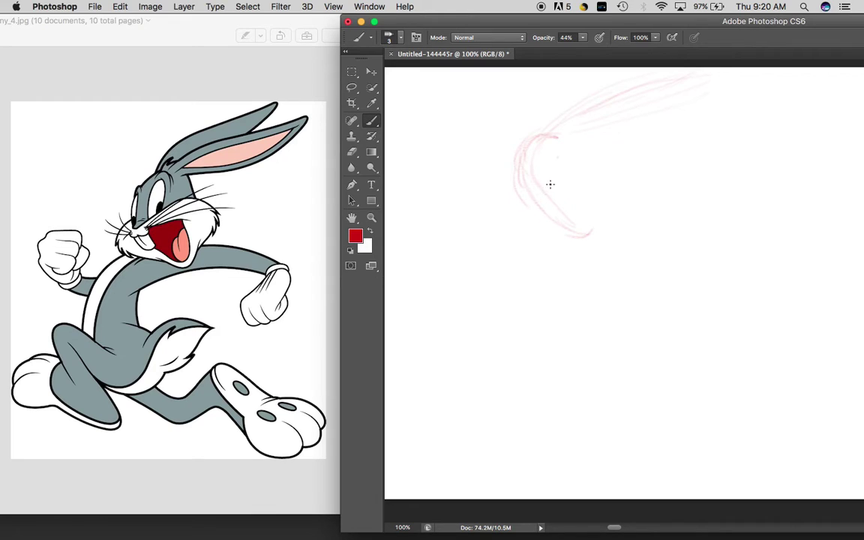
Block in the second sketch's head with the jaw, open mouth wedge and furry cheek forms on both sides
drag(554, 147, 572, 162)
mouse_move(536, 141)
mouse_down()
mouse_move(519, 185)
mouse_move(530, 201)
mouse_move(591, 225)
mouse_move(590, 200)
mouse_up()
drag(541, 201, 580, 225)
mouse_move(530, 195)
mouse_down()
mouse_move(569, 198)
mouse_move(578, 225)
mouse_move(543, 195)
mouse_move(564, 189)
mouse_move(580, 226)
mouse_up()
drag(524, 190, 509, 220)
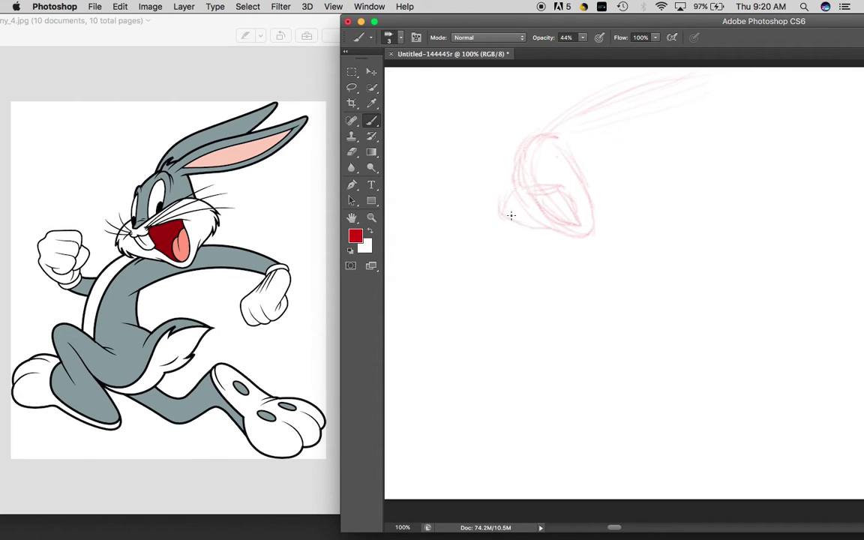
drag(532, 204, 549, 207)
drag(494, 201, 538, 226)
mouse_move(573, 184)
mouse_down()
mouse_move(552, 167)
mouse_move(550, 189)
mouse_move(611, 175)
mouse_move(593, 167)
mouse_move(601, 202)
mouse_up()
mouse_move(583, 160)
mouse_down()
mouse_move(608, 177)
mouse_move(603, 209)
mouse_up()
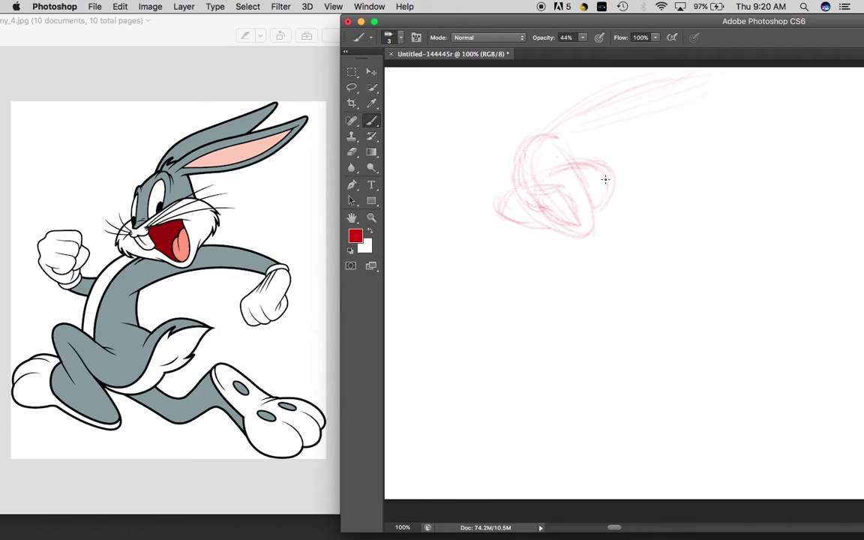
Round out the top of the head and define both long ears sweeping back from it
mouse_move(521, 163)
mouse_down()
mouse_move(539, 131)
mouse_move(531, 137)
mouse_move(584, 141)
mouse_up()
drag(583, 98, 559, 122)
drag(614, 76, 550, 129)
drag(626, 78, 691, 52)
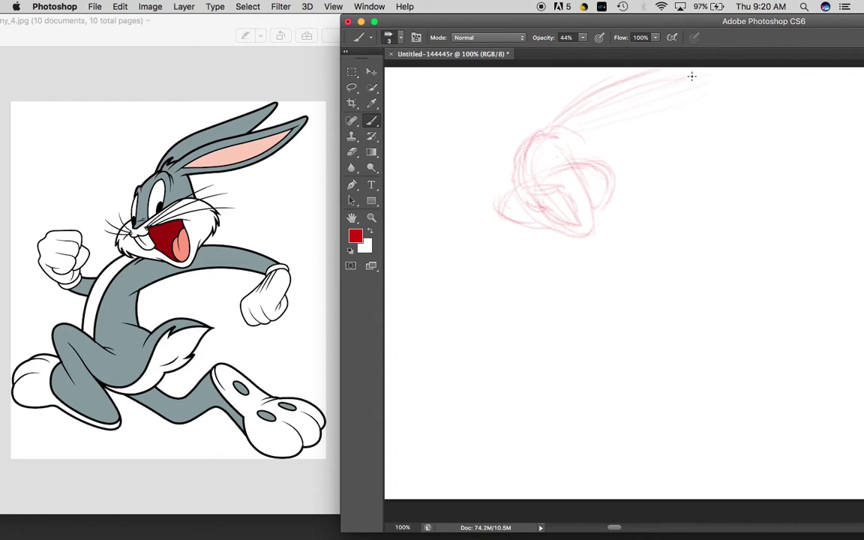
mouse_move(585, 129)
mouse_down()
mouse_move(602, 104)
mouse_move(571, 137)
mouse_move(681, 89)
mouse_up()
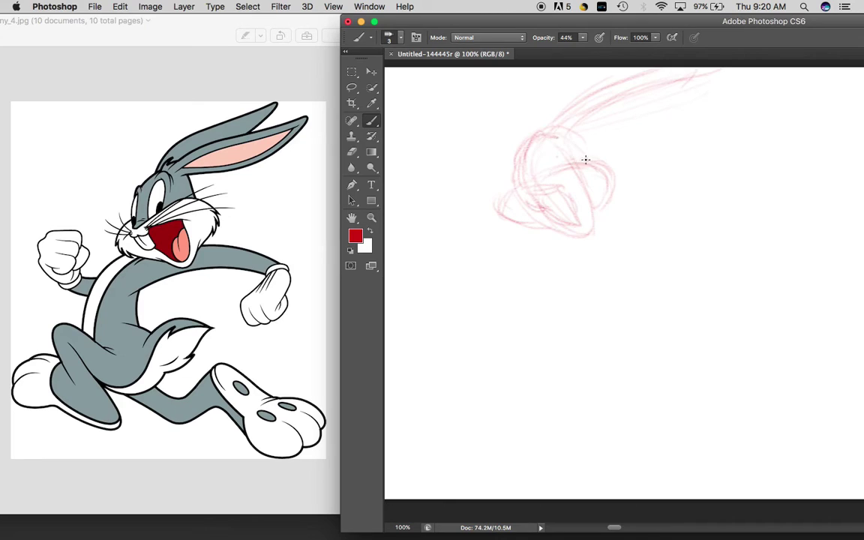
mouse_move(570, 133)
mouse_down()
mouse_move(727, 85)
mouse_move(634, 125)
mouse_move(707, 94)
mouse_up()
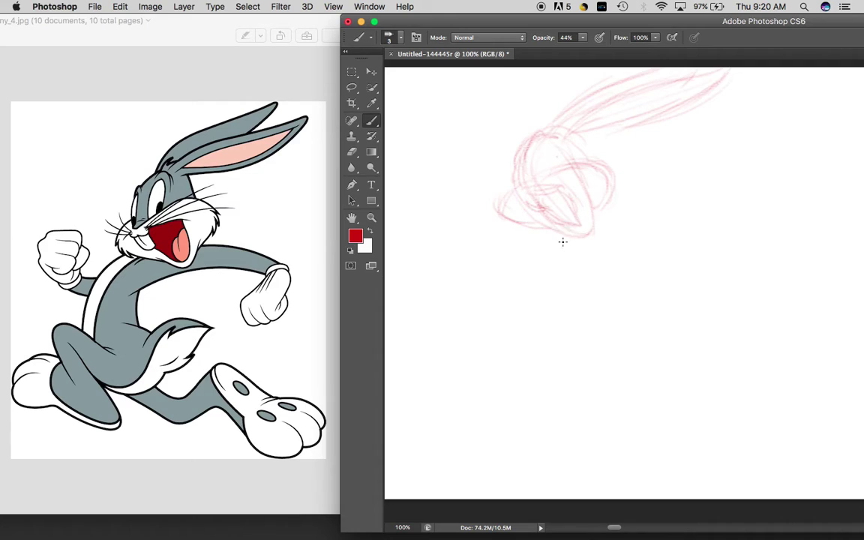
Sketch the curved torso from below the head down into a rounded hip form
mouse_move(552, 236)
mouse_down()
mouse_move(531, 274)
mouse_move(539, 259)
mouse_move(502, 257)
mouse_move(494, 284)
mouse_move(494, 253)
mouse_move(505, 249)
mouse_up()
drag(539, 227, 552, 287)
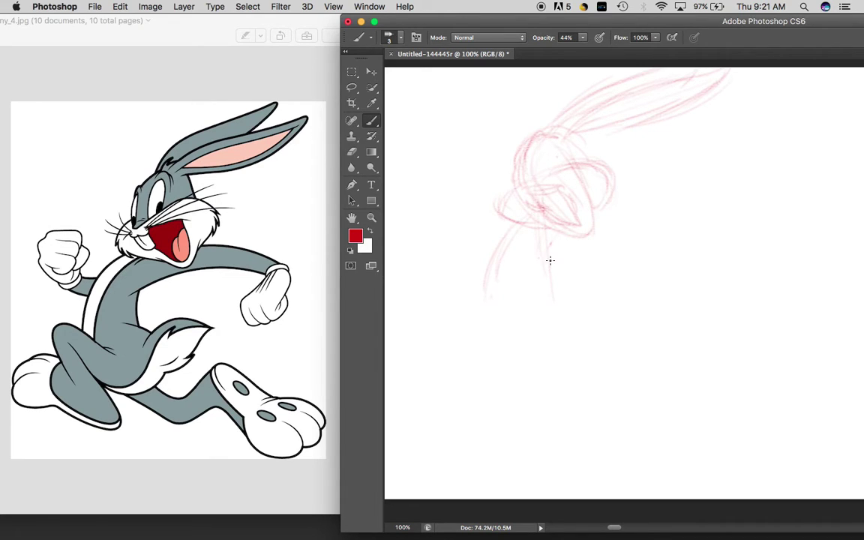
mouse_move(549, 246)
mouse_down()
mouse_move(552, 328)
mouse_move(542, 291)
mouse_move(548, 260)
mouse_move(529, 303)
mouse_up()
mouse_move(527, 218)
mouse_down()
mouse_move(487, 287)
mouse_move(516, 252)
mouse_move(487, 315)
mouse_move(501, 285)
mouse_move(503, 351)
mouse_up()
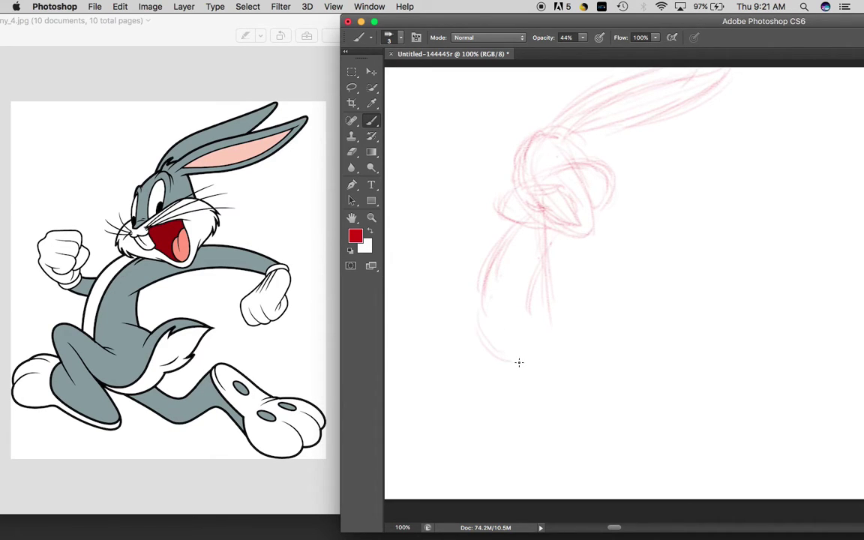
drag(480, 307, 571, 369)
mouse_move(527, 278)
mouse_down()
mouse_move(566, 309)
mouse_move(585, 299)
mouse_move(568, 358)
mouse_up()
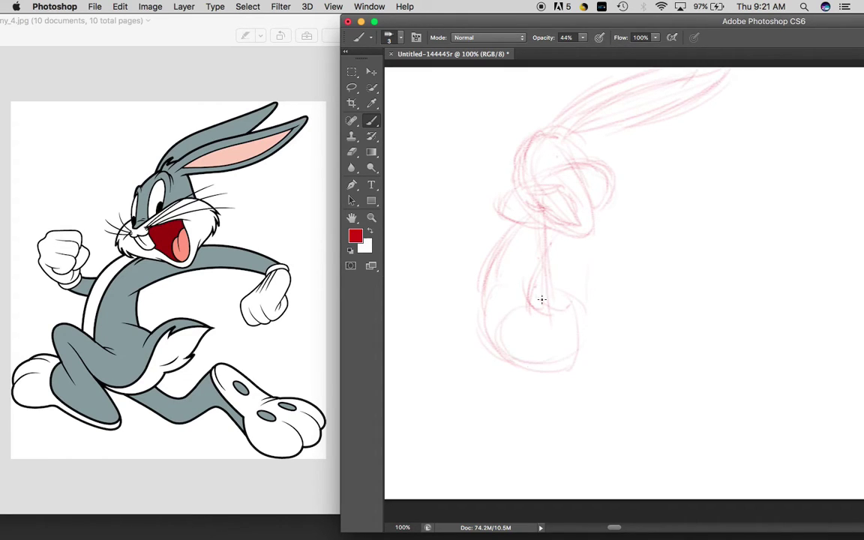
mouse_move(543, 295)
mouse_down()
mouse_move(561, 361)
mouse_move(539, 306)
mouse_up()
Reinforce the round hips and sketch the pointed, furry tail curving up behind them
mouse_move(516, 309)
mouse_down()
mouse_move(568, 337)
mouse_move(540, 362)
mouse_move(510, 318)
mouse_move(552, 348)
mouse_move(581, 315)
mouse_move(562, 361)
mouse_move(523, 365)
mouse_move(587, 294)
mouse_move(577, 247)
mouse_move(577, 315)
mouse_move(559, 338)
mouse_move(599, 338)
mouse_move(531, 334)
mouse_move(591, 302)
mouse_move(525, 351)
mouse_move(592, 301)
mouse_move(570, 337)
mouse_move(605, 302)
mouse_move(577, 298)
mouse_move(559, 327)
mouse_move(609, 282)
mouse_up()
drag(554, 329, 613, 283)
drag(586, 318, 624, 294)
mouse_move(577, 344)
mouse_down()
mouse_move(613, 316)
mouse_move(609, 290)
mouse_move(602, 326)
mouse_move(612, 327)
mouse_move(620, 287)
mouse_move(570, 299)
mouse_move(600, 305)
mouse_up()
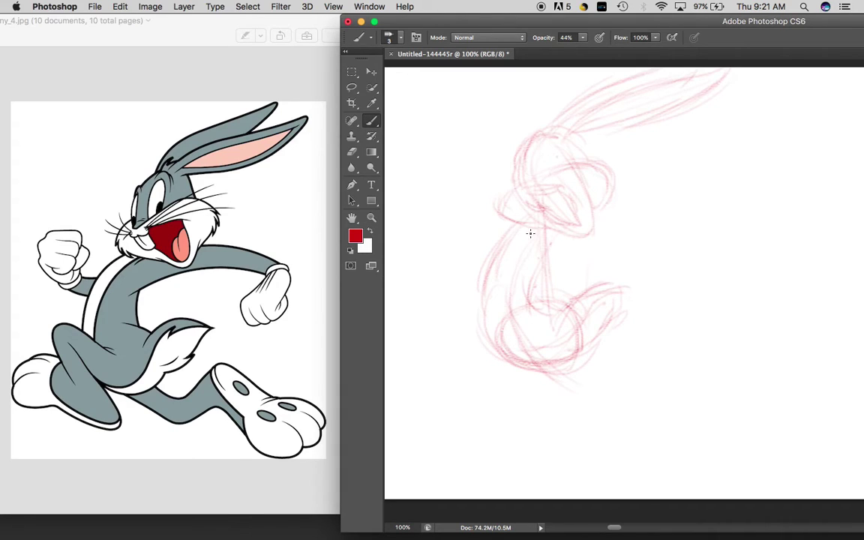
Sketch the trailing leg from the hips through the bent knee to the heel, with the foot's long center line
mouse_move(530, 345)
mouse_down()
mouse_move(580, 391)
mouse_move(631, 406)
mouse_move(647, 360)
mouse_up()
mouse_move(608, 399)
mouse_down()
mouse_move(572, 386)
mouse_move(621, 384)
mouse_move(658, 353)
mouse_move(711, 399)
mouse_up()
drag(661, 351, 771, 441)
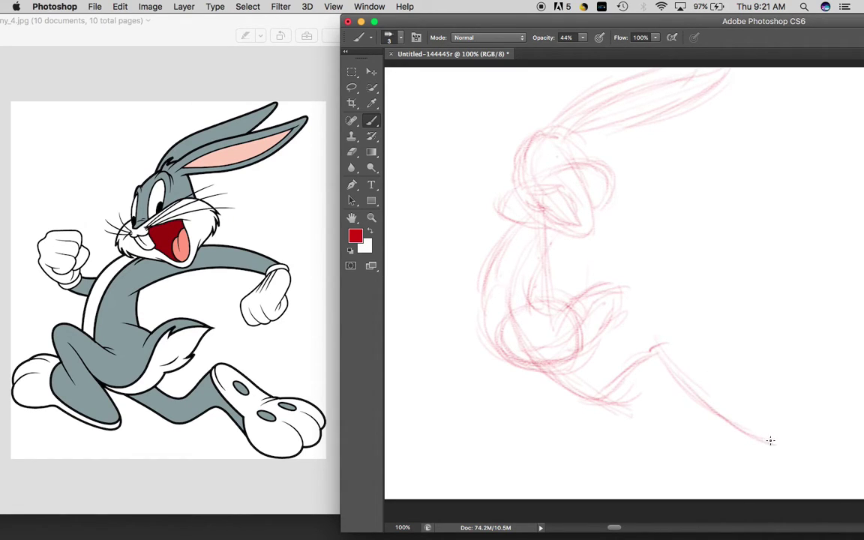
Build the trailing foot's heel, sole and rounded toe form, and reinforce the underside of the trailing thigh
drag(729, 477, 782, 438)
mouse_move(681, 348)
mouse_down()
mouse_move(669, 375)
mouse_move(656, 357)
mouse_move(726, 453)
mouse_up()
drag(669, 354, 736, 397)
mouse_move(691, 380)
mouse_down()
mouse_move(773, 405)
mouse_move(770, 433)
mouse_up()
mouse_move(687, 394)
mouse_down()
mouse_move(702, 436)
mouse_move(700, 421)
mouse_move(758, 457)
mouse_move(780, 411)
mouse_up()
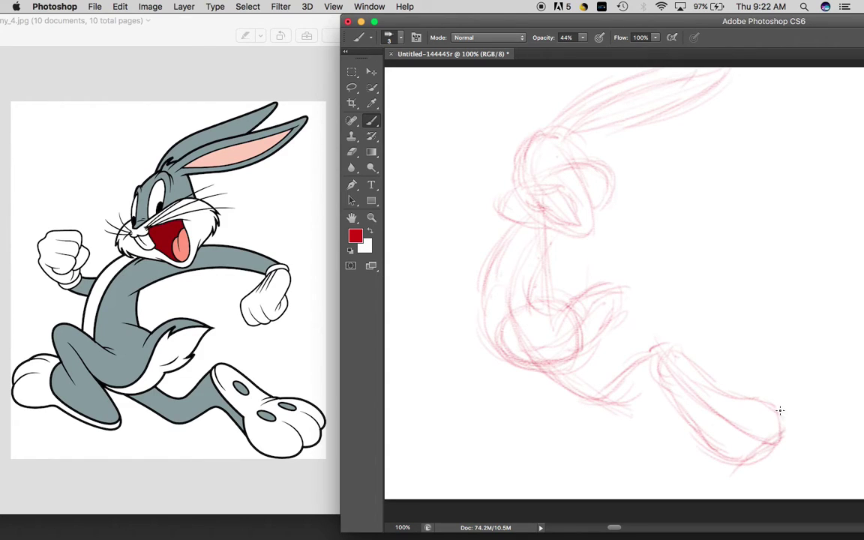
drag(679, 431, 769, 424)
drag(608, 402, 503, 339)
drag(565, 389, 620, 408)
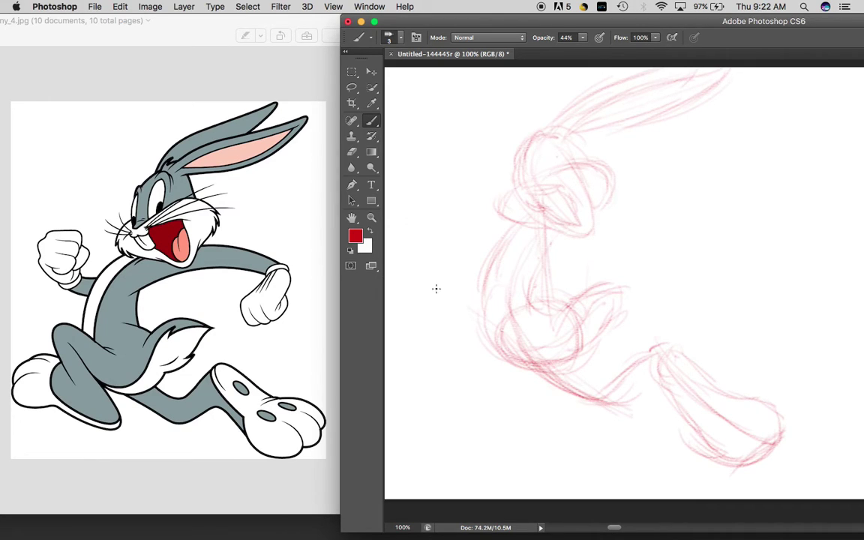
Sketch the leading leg's bent thigh, knee and calf, with its long foot and rounded toe form
drag(477, 323, 452, 296)
drag(435, 283, 514, 352)
drag(435, 286, 507, 335)
mouse_move(480, 299)
mouse_down()
mouse_move(455, 286)
mouse_move(438, 310)
mouse_move(460, 287)
mouse_move(511, 380)
mouse_up()
drag(459, 320, 512, 396)
drag(425, 364, 513, 403)
drag(423, 369, 523, 402)
mouse_move(405, 378)
mouse_down()
mouse_move(427, 370)
mouse_move(398, 372)
mouse_move(403, 338)
mouse_move(449, 324)
mouse_move(453, 363)
mouse_up()
mouse_move(444, 327)
mouse_down()
mouse_move(475, 335)
mouse_move(520, 401)
mouse_up()
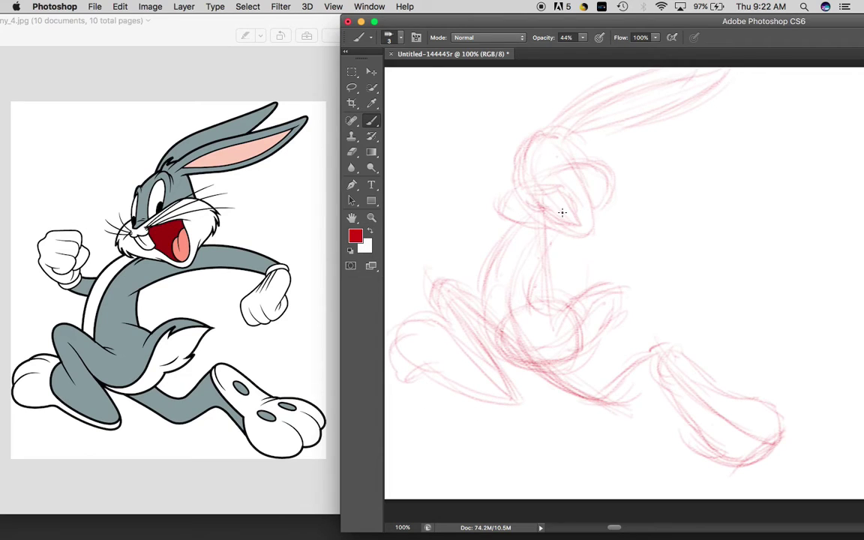
Darken the lower back's curve into the tail and rough in the rear arm extending from the shoulder
drag(548, 262, 561, 297)
mouse_move(544, 263)
mouse_down()
mouse_move(558, 299)
mouse_move(544, 305)
mouse_move(571, 307)
mouse_move(584, 326)
mouse_up()
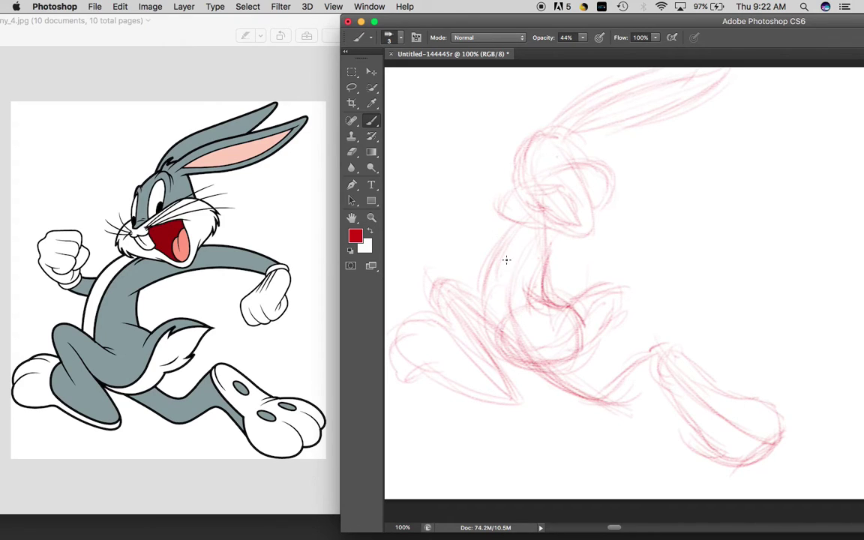
mouse_move(523, 253)
mouse_down()
mouse_move(586, 245)
mouse_move(561, 252)
mouse_move(614, 225)
mouse_move(541, 260)
mouse_move(644, 231)
mouse_move(614, 233)
mouse_move(580, 219)
mouse_move(692, 215)
mouse_move(677, 207)
mouse_move(674, 253)
mouse_move(639, 249)
mouse_up()
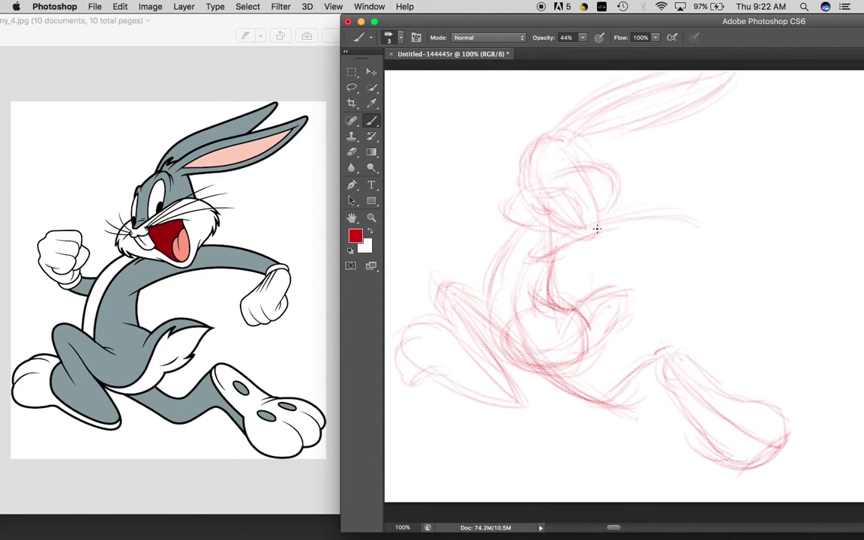
Complete the extended rear arm with a glove cuff and a boxy fist with its thumb
drag(670, 224, 711, 233)
drag(707, 134, 711, 229)
mouse_move(720, 223)
mouse_down()
mouse_move(669, 254)
mouse_move(690, 288)
mouse_up()
mouse_move(667, 257)
mouse_down()
mouse_move(698, 283)
mouse_move(716, 275)
mouse_move(688, 262)
mouse_move(720, 241)
mouse_up()
mouse_move(686, 252)
mouse_down()
mouse_move(728, 240)
mouse_move(715, 238)
mouse_up()
mouse_move(688, 283)
mouse_down()
mouse_move(726, 259)
mouse_move(724, 248)
mouse_move(713, 255)
mouse_move(727, 256)
mouse_move(716, 273)
mouse_move(680, 284)
mouse_move(717, 270)
mouse_up()
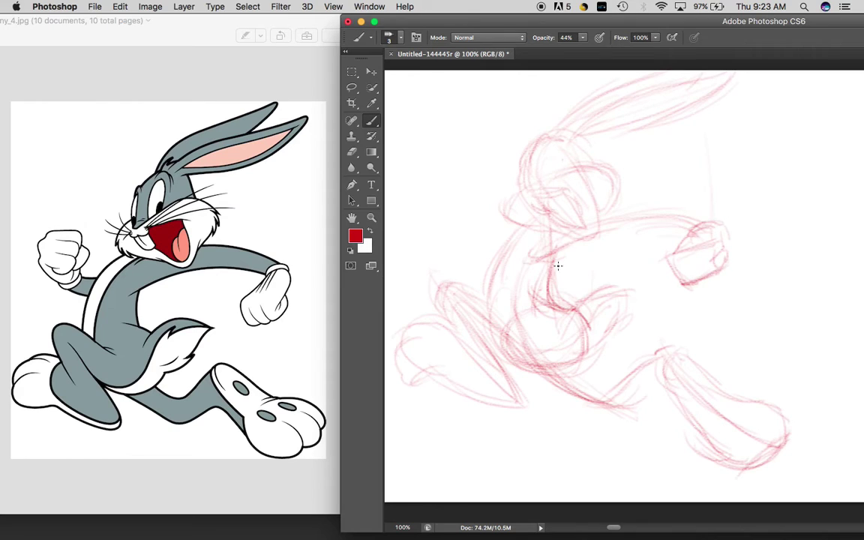
Sketch the raised front arm's forearm, glove cuff and rounded fist
scroll(556, 244, left, 2)
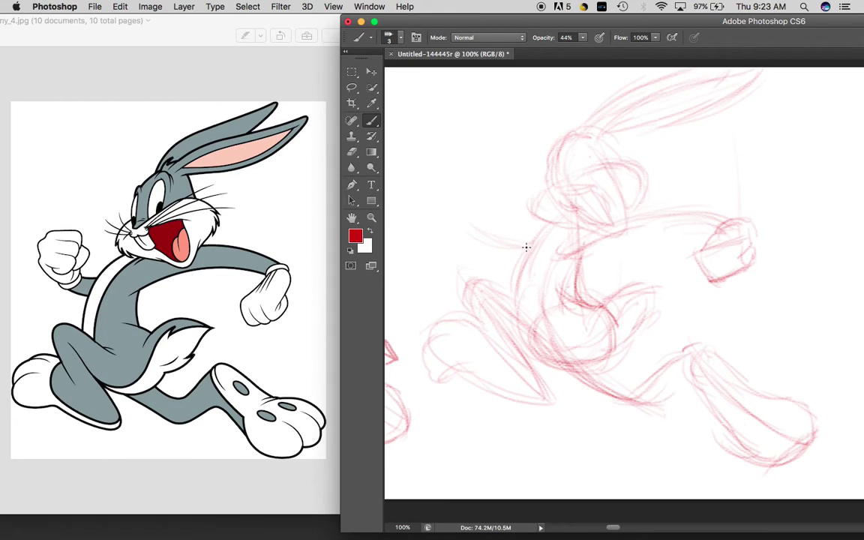
drag(499, 234, 475, 239)
drag(446, 208, 479, 235)
mouse_move(451, 193)
mouse_down()
mouse_move(492, 180)
mouse_move(500, 195)
mouse_up()
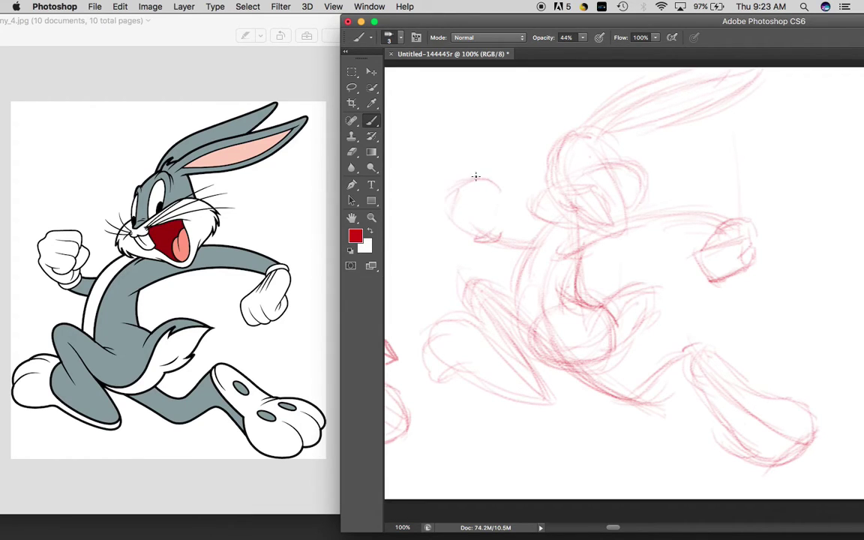
mouse_move(448, 209)
mouse_down()
mouse_move(486, 211)
mouse_move(499, 192)
mouse_move(482, 178)
mouse_move(500, 197)
mouse_move(496, 217)
mouse_up()
mouse_move(442, 218)
mouse_down()
mouse_move(491, 180)
mouse_move(453, 198)
mouse_move(484, 238)
mouse_up()
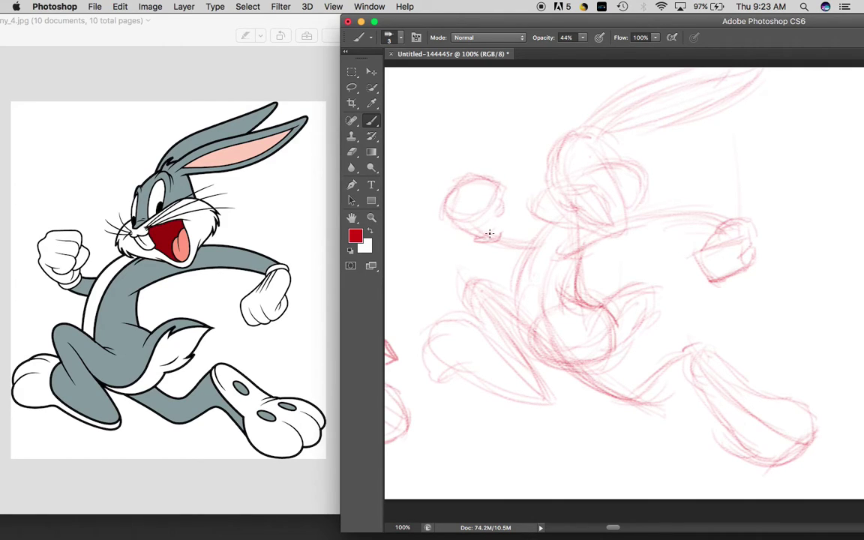
Reinforce the front arm and the torso's belly curve, and strengthen the hips and furry tail
mouse_move(486, 247)
mouse_down()
mouse_move(537, 260)
mouse_move(522, 291)
mouse_move(575, 282)
mouse_up()
mouse_move(537, 259)
mouse_down()
mouse_move(558, 277)
mouse_move(545, 321)
mouse_up()
mouse_move(552, 258)
mouse_down()
mouse_move(528, 320)
mouse_move(508, 290)
mouse_move(557, 337)
mouse_move(517, 284)
mouse_move(548, 313)
mouse_up()
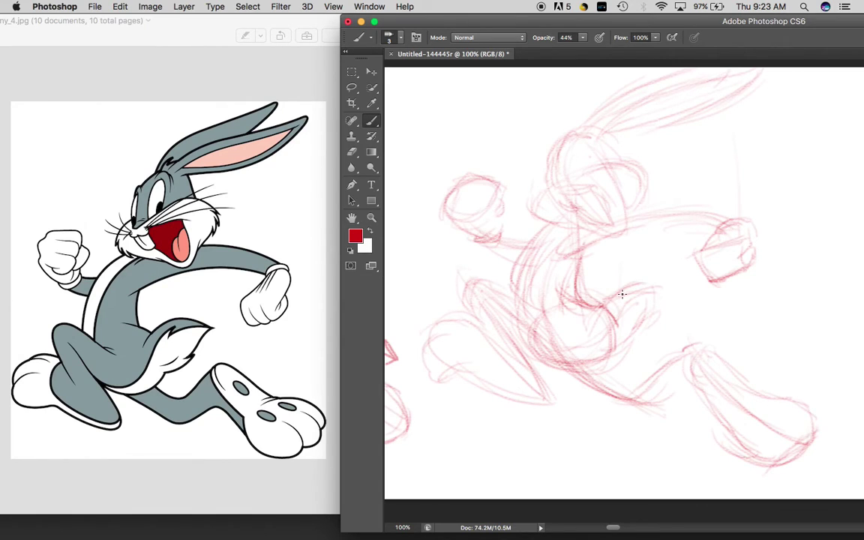
mouse_move(548, 334)
mouse_down()
mouse_move(625, 334)
mouse_move(588, 337)
mouse_move(646, 281)
mouse_move(638, 342)
mouse_move(633, 287)
mouse_up()
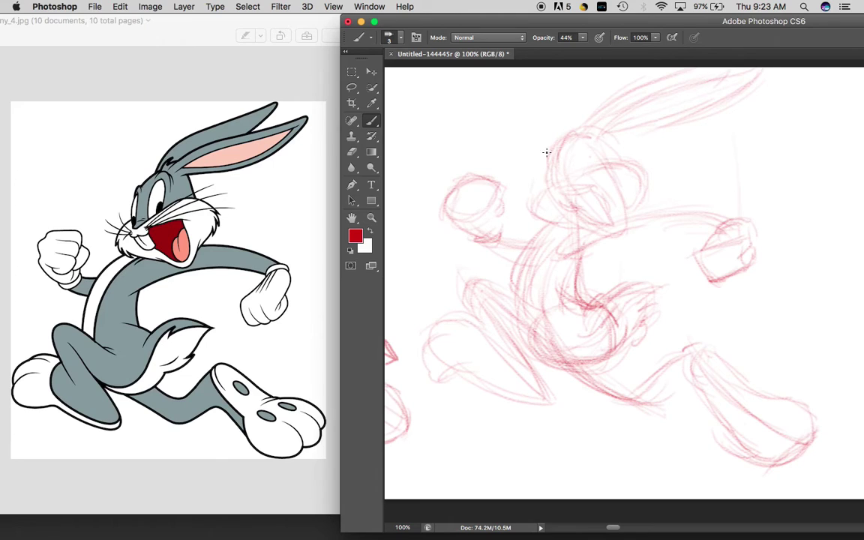
Define the brow, eyes, nose and muzzle on the face, and add fur strokes to the front cheek
mouse_move(560, 157)
mouse_down()
mouse_move(585, 133)
mouse_move(598, 138)
mouse_up()
mouse_move(572, 131)
mouse_down()
mouse_move(552, 158)
mouse_move(561, 147)
mouse_move(560, 173)
mouse_move(555, 142)
mouse_move(550, 184)
mouse_move(558, 166)
mouse_move(559, 182)
mouse_move(553, 153)
mouse_move(560, 181)
mouse_up()
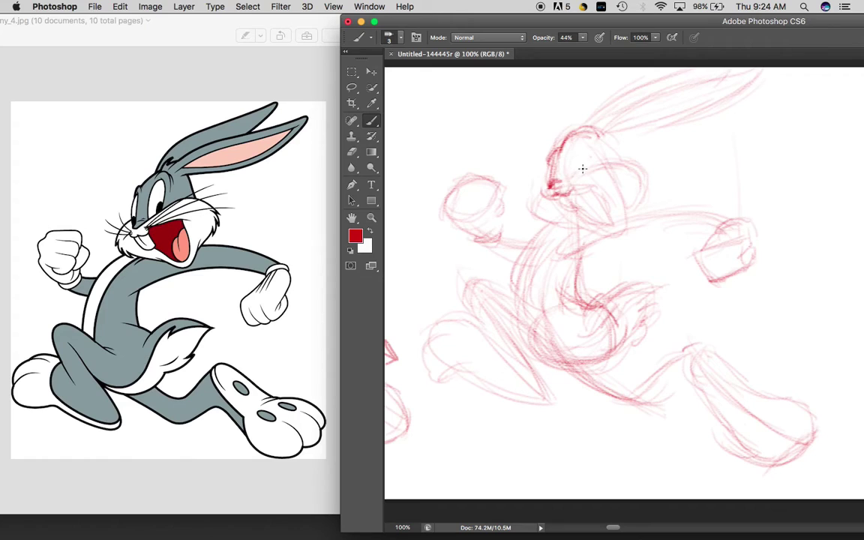
drag(564, 182, 601, 155)
drag(541, 187, 528, 210)
drag(575, 149, 592, 130)
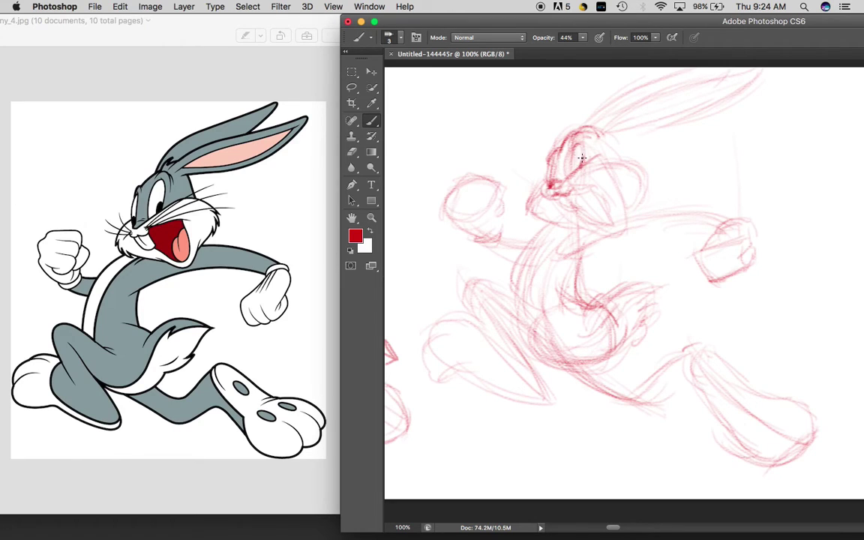
drag(563, 188, 608, 156)
Find a blank canvas area, switch to Preview and bring up the Aladdin poster as the next reference image
mouse_move(709, 173)
mouse_down()
mouse_move(710, 235)
mouse_move(590, 197)
mouse_up()
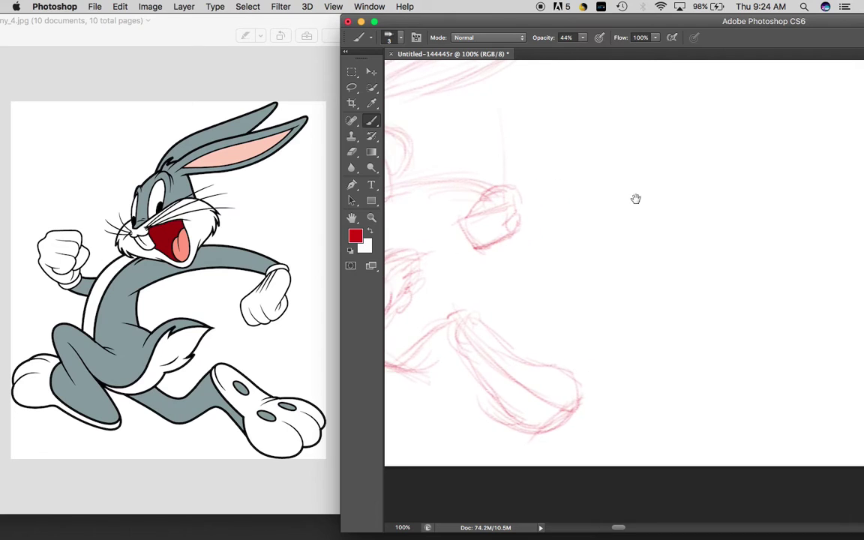
mouse_move(625, 256)
mouse_down()
mouse_move(544, 266)
mouse_move(450, 263)
mouse_up()
click(292, 360)
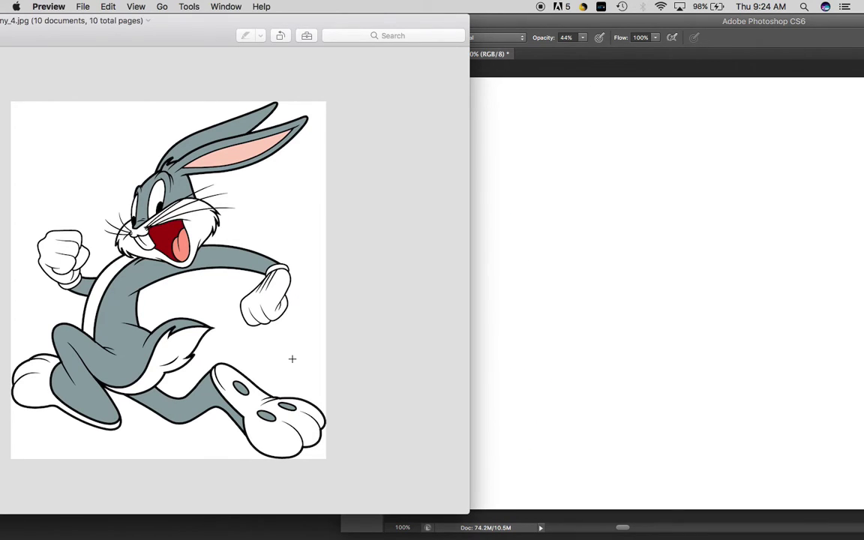
key(Down)
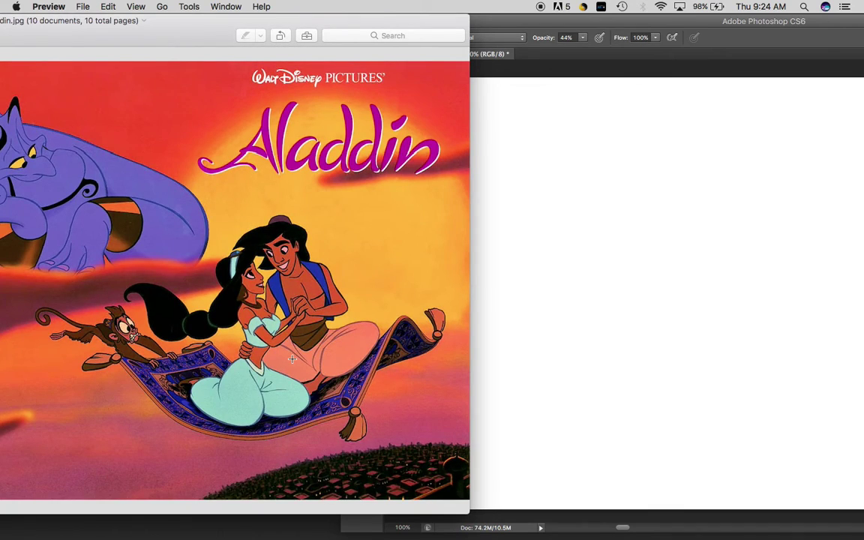
click(434, 248)
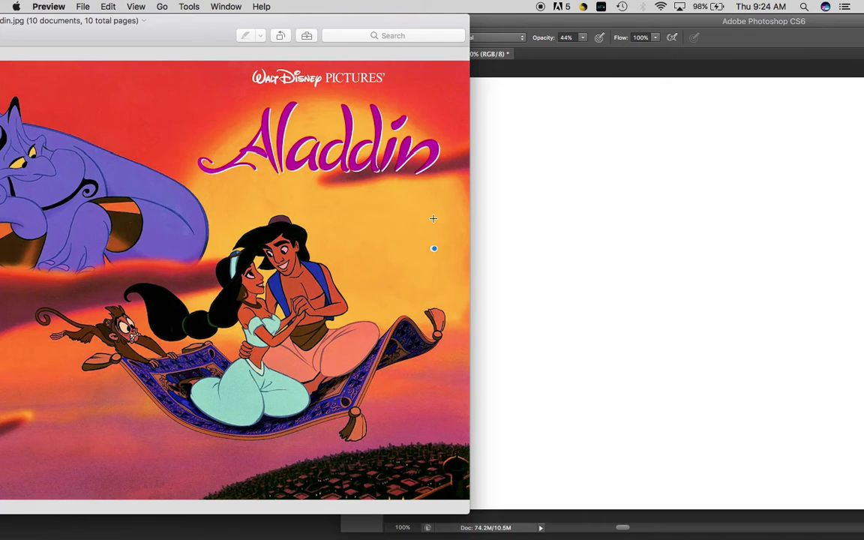
Enlarge the Aladdin poster, frame the couple on the flying carpet, and switch to Photoshop's blank canvas
scroll(433, 218, up, 5)
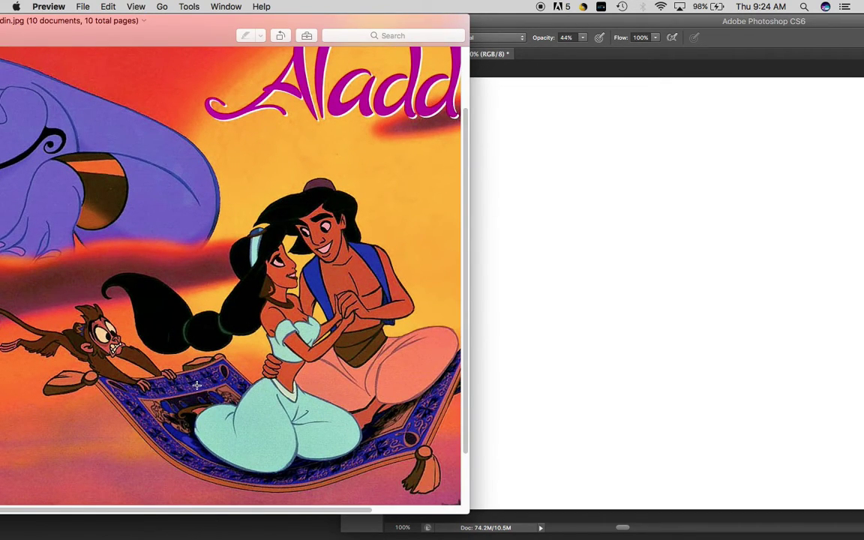
scroll(204, 308, right, 4)
scroll(204, 308, down, 2)
scroll(137, 324, right, 3)
scroll(138, 325, down, 1)
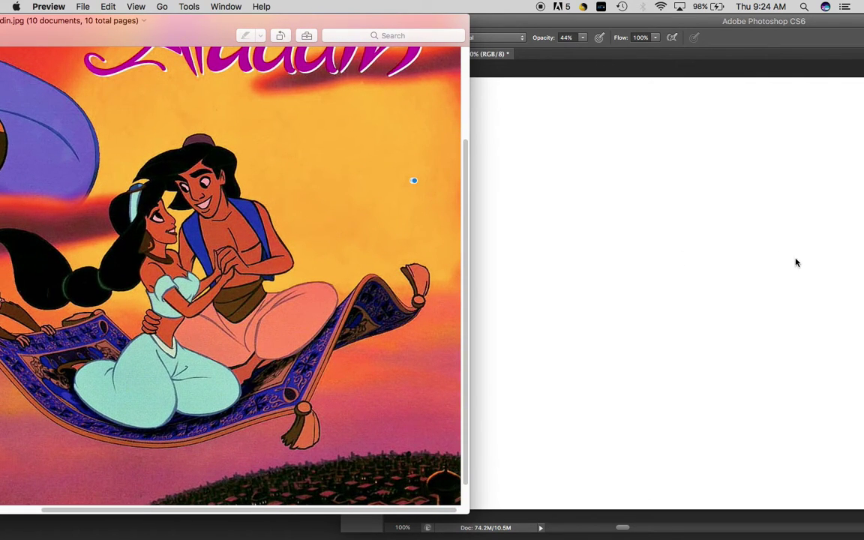
click(697, 226)
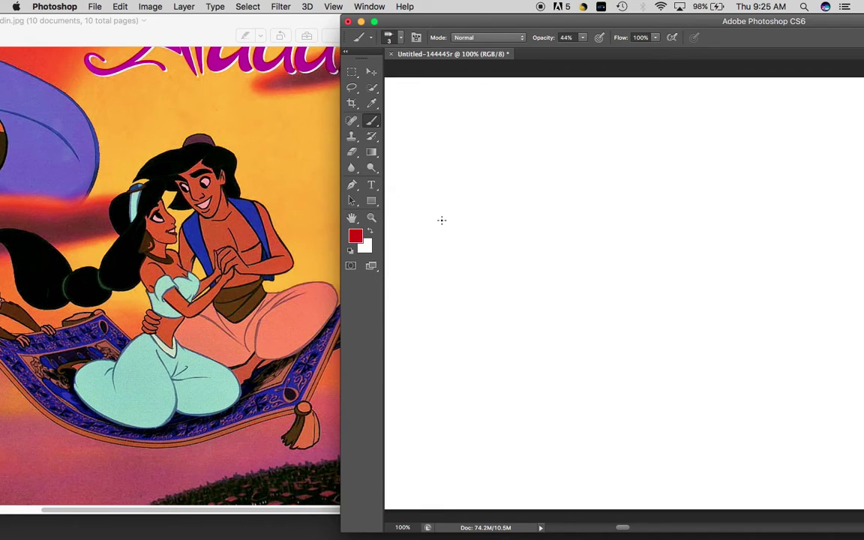
click(285, 339)
click(505, 197)
key(super+Tab)
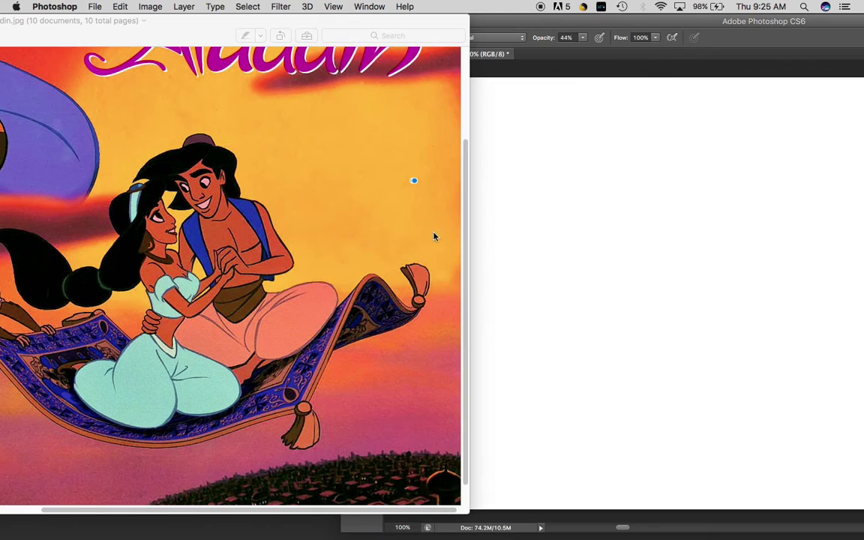
click(534, 230)
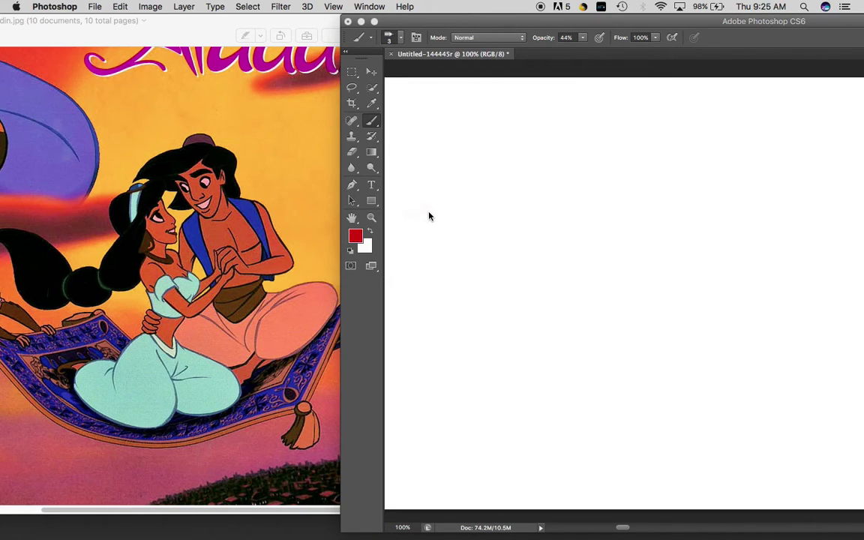
click(309, 271)
click(548, 283)
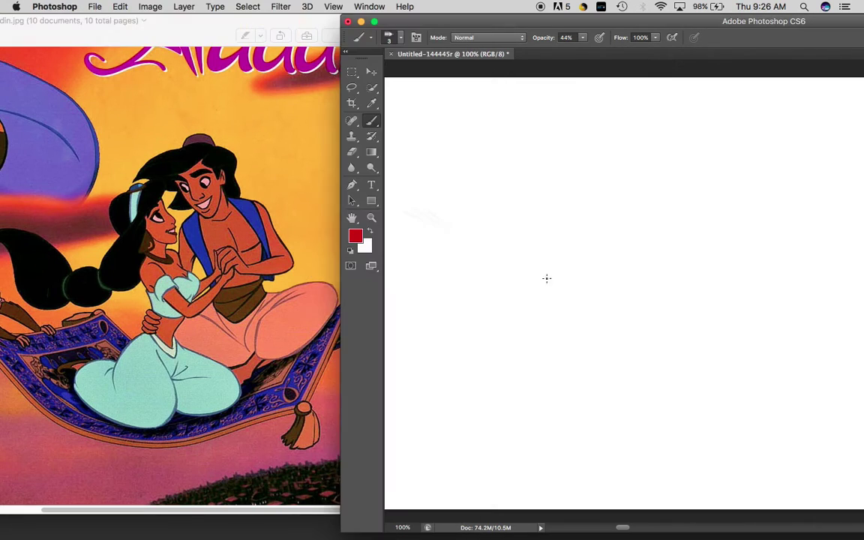
Lightly sketch Jasmine's sweeping ponytail curve and rough in the back of her head
drag(400, 210, 444, 227)
mouse_move(420, 239)
mouse_down()
mouse_move(526, 225)
mouse_move(412, 259)
mouse_move(520, 237)
mouse_move(392, 225)
mouse_move(499, 262)
mouse_move(421, 255)
mouse_move(528, 188)
mouse_move(471, 253)
mouse_move(515, 186)
mouse_move(511, 177)
mouse_move(519, 196)
mouse_move(529, 156)
mouse_up()
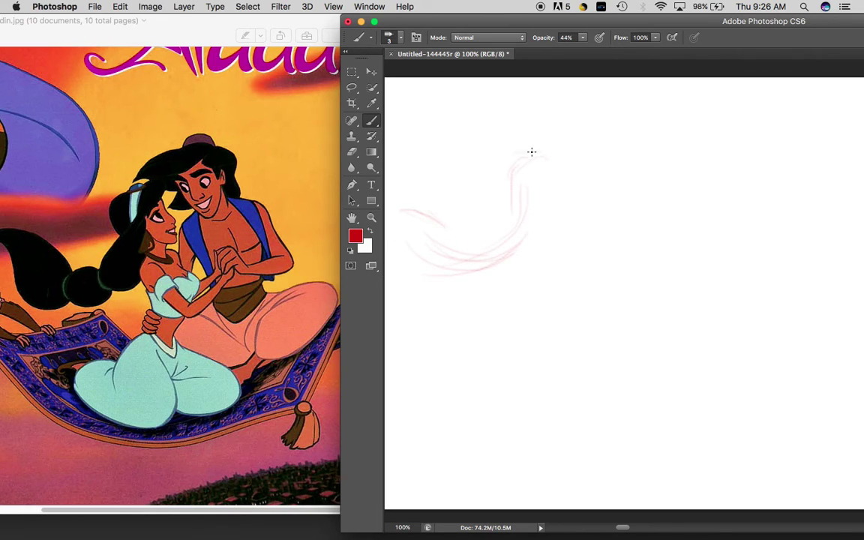
mouse_move(507, 180)
mouse_down()
mouse_move(539, 149)
mouse_move(545, 172)
mouse_move(552, 155)
mouse_move(525, 191)
mouse_move(514, 151)
mouse_move(522, 174)
mouse_move(534, 153)
mouse_move(526, 188)
mouse_up()
Rough in Aladdin's tilted head and hair mass above Jasmine, with the long line of his back
mouse_move(522, 120)
mouse_down()
mouse_move(581, 111)
mouse_move(544, 105)
mouse_move(604, 120)
mouse_up()
drag(561, 97, 607, 123)
mouse_move(539, 108)
mouse_down()
mouse_move(599, 141)
mouse_move(558, 162)
mouse_up()
drag(585, 100, 620, 137)
drag(561, 105, 623, 116)
drag(624, 125, 642, 164)
drag(596, 146, 622, 203)
drag(615, 168, 639, 246)
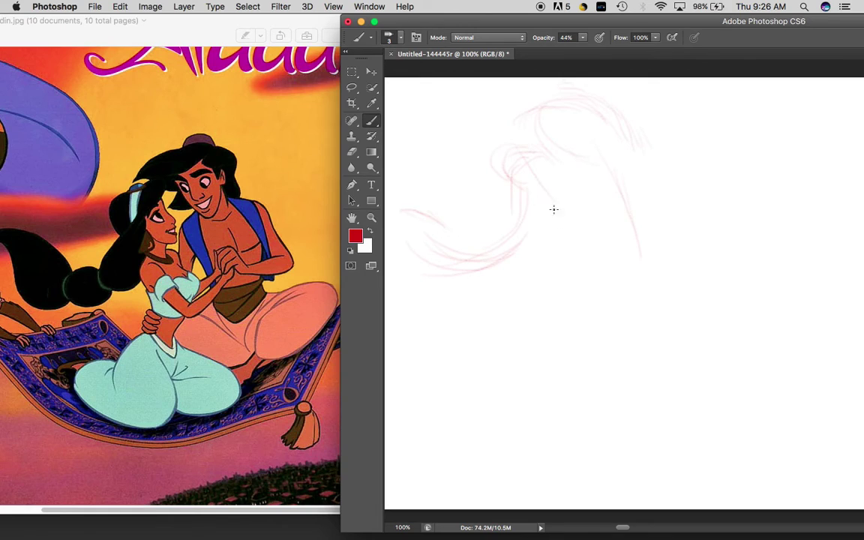
Sketch gesture lines for the couple's torsos, Aladdin's arm sweep and his bent knee
drag(557, 222, 560, 282)
mouse_move(592, 132)
mouse_down()
mouse_move(621, 279)
mouse_move(626, 303)
mouse_up()
drag(544, 223, 623, 235)
mouse_move(578, 258)
mouse_down()
mouse_move(716, 207)
mouse_move(733, 225)
mouse_move(672, 313)
mouse_up()
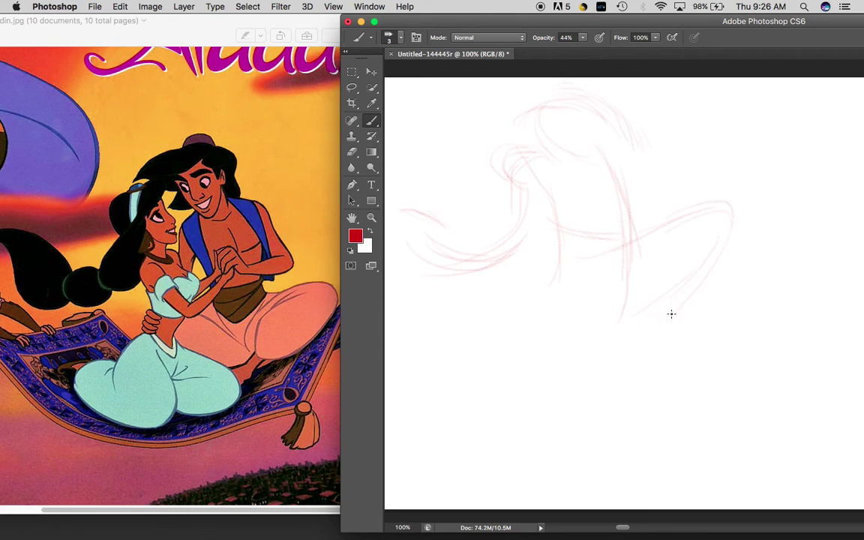
Sketch the flying carpet's long curved front edge, its back edge and the raised corner beside Aladdin's knee
drag(757, 232, 694, 381)
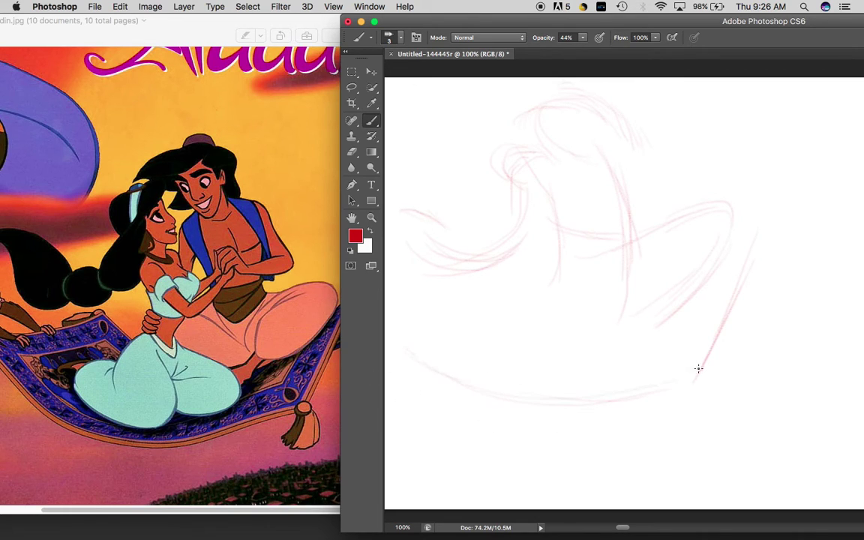
drag(489, 372, 694, 376)
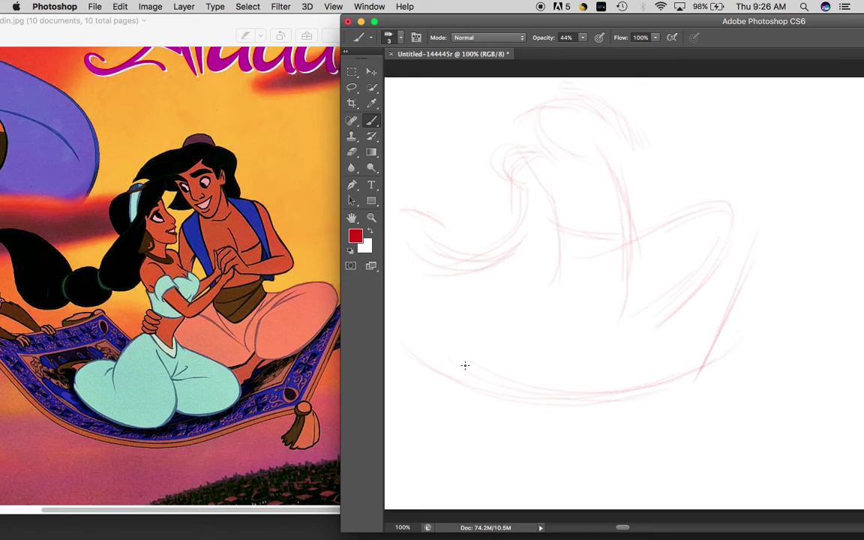
drag(385, 330, 450, 355)
drag(463, 231, 481, 249)
drag(520, 278, 557, 285)
drag(491, 242, 572, 275)
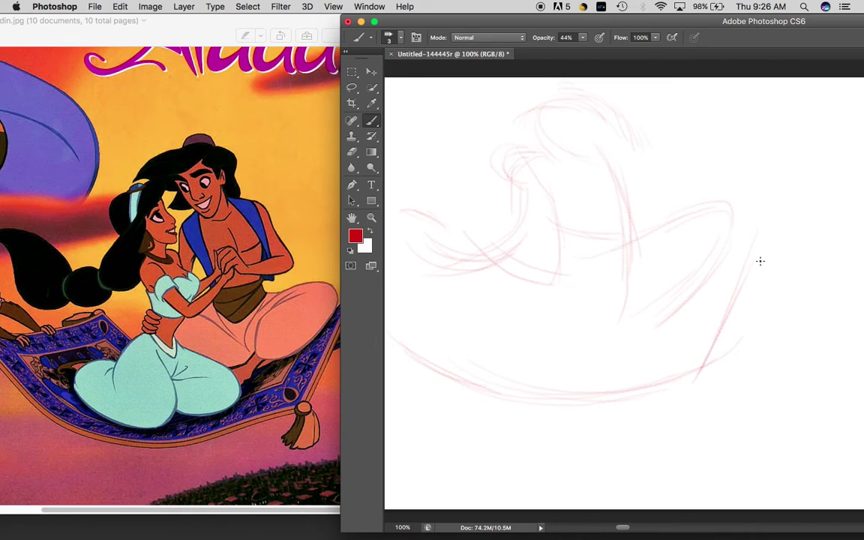
mouse_move(753, 246)
mouse_down()
mouse_move(694, 266)
mouse_move(777, 232)
mouse_up()
drag(777, 233, 687, 367)
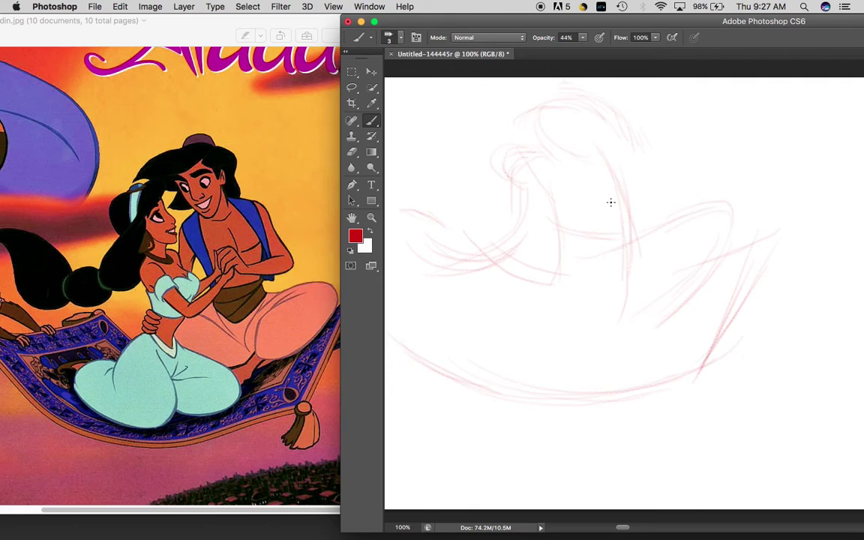
Block in Jasmine's folded legs as rounded pant shapes with loose curves for the folds
drag(587, 308, 635, 310)
mouse_move(574, 304)
mouse_down()
mouse_move(555, 279)
mouse_move(597, 350)
mouse_up()
drag(461, 329, 542, 358)
drag(479, 348, 592, 345)
drag(584, 290, 552, 364)
mouse_move(486, 285)
mouse_down()
mouse_move(438, 319)
mouse_move(460, 342)
mouse_up()
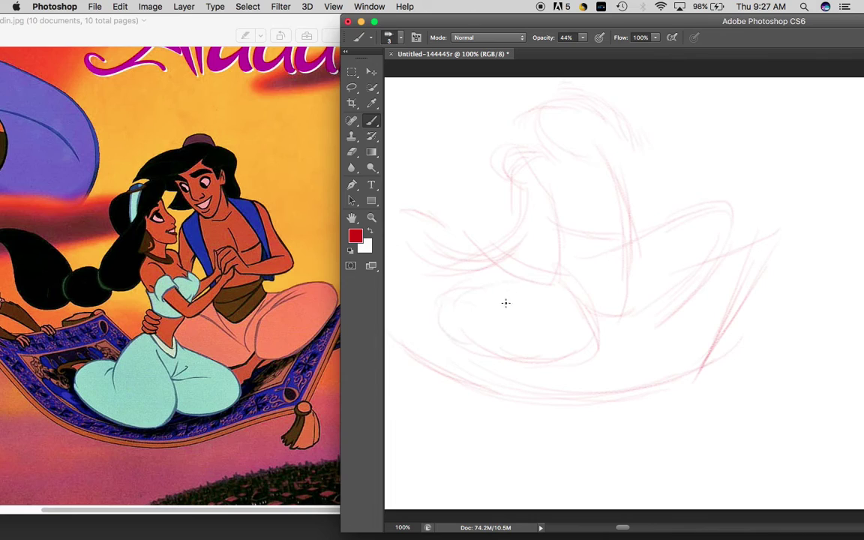
mouse_move(515, 278)
mouse_down()
mouse_move(498, 335)
mouse_move(467, 306)
mouse_move(434, 318)
mouse_up()
mouse_move(422, 285)
mouse_down()
mouse_move(420, 323)
mouse_move(565, 355)
mouse_move(499, 297)
mouse_move(540, 308)
mouse_move(560, 337)
mouse_move(479, 361)
mouse_move(488, 294)
mouse_move(474, 315)
mouse_move(523, 268)
mouse_up()
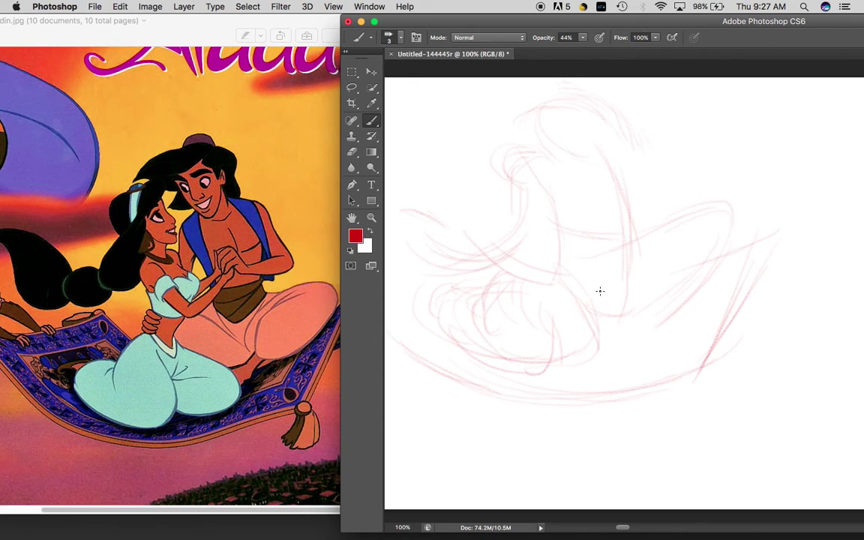
Add the curves around the waists and the carpet's front tassel, plus small marks on blank canvas beyond the figures
mouse_move(558, 228)
mouse_down()
mouse_move(552, 284)
mouse_move(624, 321)
mouse_move(634, 310)
mouse_move(690, 324)
mouse_move(685, 370)
mouse_move(698, 378)
mouse_move(707, 416)
mouse_up()
mouse_move(687, 370)
mouse_down()
mouse_move(658, 416)
mouse_move(700, 423)
mouse_move(717, 415)
mouse_move(720, 396)
mouse_up()
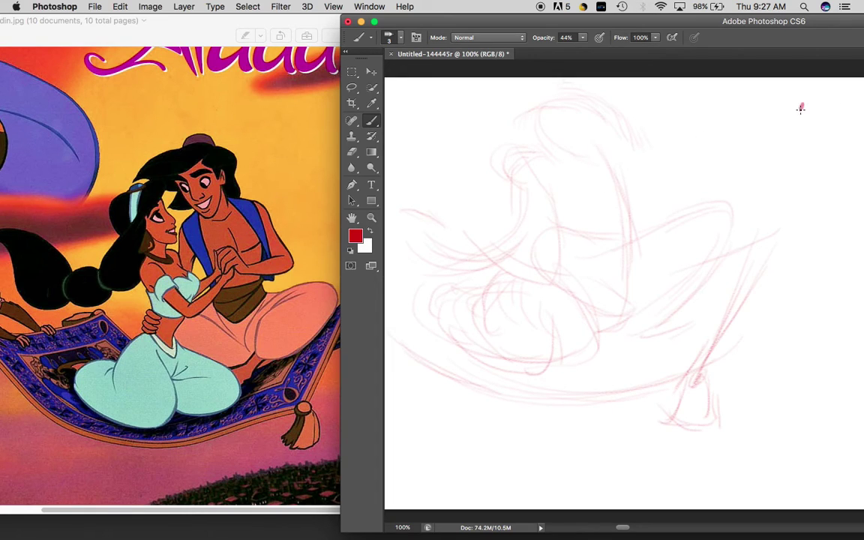
drag(784, 102, 798, 97)
mouse_move(811, 88)
mouse_down()
mouse_move(826, 143)
mouse_move(827, 108)
mouse_move(811, 131)
mouse_up()
Define the outline of Jasmine's head, hair front and face profile with darker strokes
mouse_move(495, 155)
mouse_down()
mouse_move(509, 189)
mouse_move(507, 153)
mouse_move(497, 179)
mouse_move(512, 150)
mouse_move(492, 161)
mouse_move(518, 144)
mouse_move(488, 160)
mouse_move(542, 143)
mouse_move(540, 160)
mouse_move(512, 145)
mouse_move(545, 141)
mouse_up()
drag(506, 187, 497, 189)
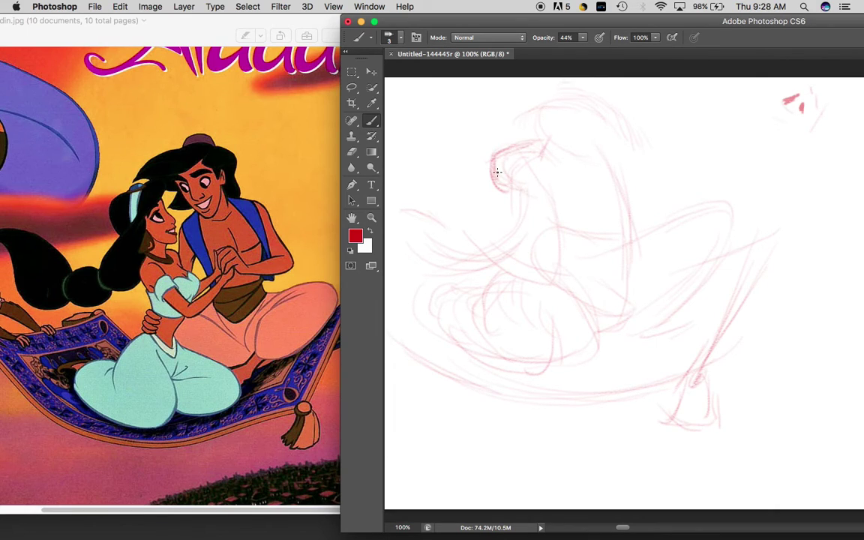
drag(499, 186, 565, 197)
mouse_move(543, 148)
mouse_down()
mouse_move(562, 195)
mouse_move(552, 199)
mouse_move(561, 195)
mouse_move(526, 194)
mouse_move(557, 199)
mouse_up()
drag(543, 154, 557, 176)
Draw Jasmine's hair falling from her head into the rounded, banded sections of the ponytail
drag(525, 155, 514, 210)
mouse_move(516, 172)
mouse_down()
mouse_move(490, 206)
mouse_move(495, 233)
mouse_move(506, 233)
mouse_move(494, 238)
mouse_move(517, 156)
mouse_move(505, 245)
mouse_up()
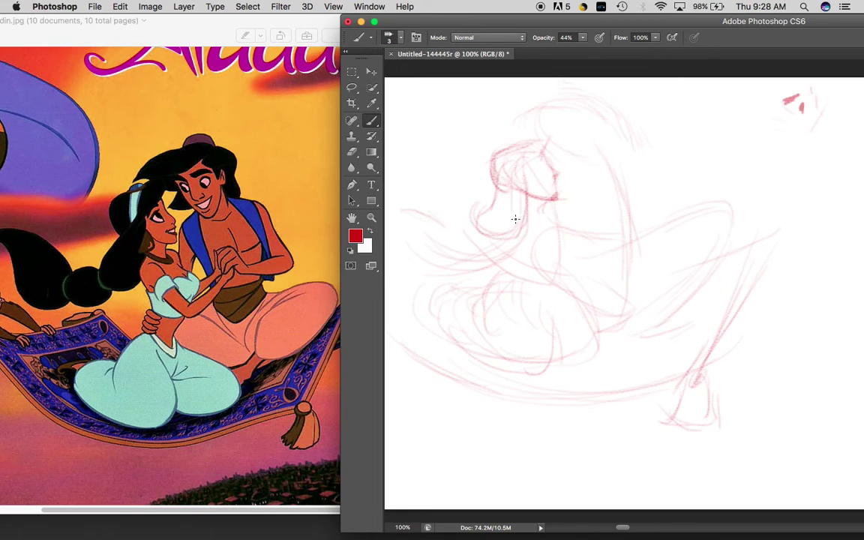
mouse_move(525, 185)
mouse_down()
mouse_move(530, 211)
mouse_move(516, 232)
mouse_move(526, 208)
mouse_move(519, 224)
mouse_move(473, 226)
mouse_move(514, 216)
mouse_up()
mouse_move(453, 224)
mouse_down()
mouse_move(402, 213)
mouse_move(493, 221)
mouse_move(479, 241)
mouse_move(493, 236)
mouse_move(451, 238)
mouse_up()
mouse_move(457, 206)
mouse_down()
mouse_move(430, 222)
mouse_move(407, 200)
mouse_move(433, 202)
mouse_move(439, 254)
mouse_move(469, 242)
mouse_up()
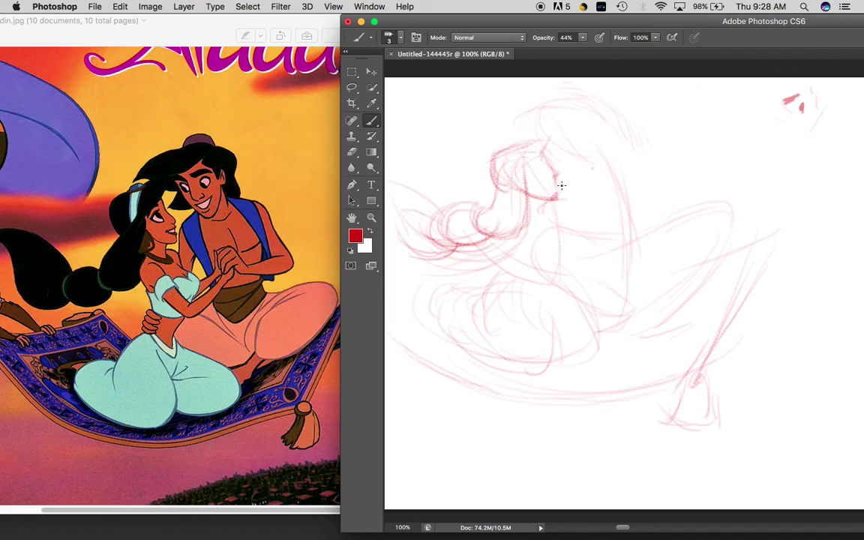
Outline Aladdin's angular face, strengthening the cheek, chin and jaw
drag(592, 166, 598, 162)
drag(555, 136, 598, 158)
drag(603, 125, 604, 153)
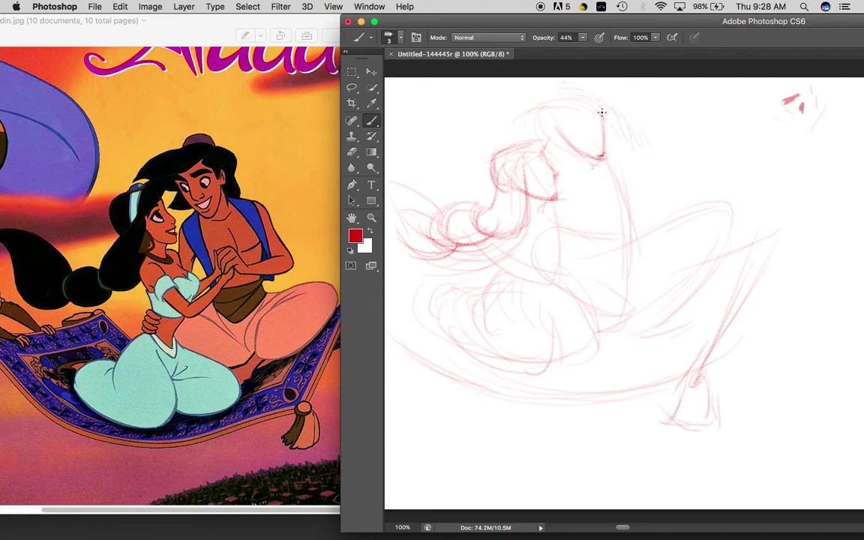
mouse_move(534, 121)
mouse_down()
mouse_move(590, 96)
mouse_move(573, 137)
mouse_move(596, 157)
mouse_up()
Sketch Aladdin's swept hair over Jasmine's head, along with his hairline and the hair behind his ear
drag(499, 122, 574, 78)
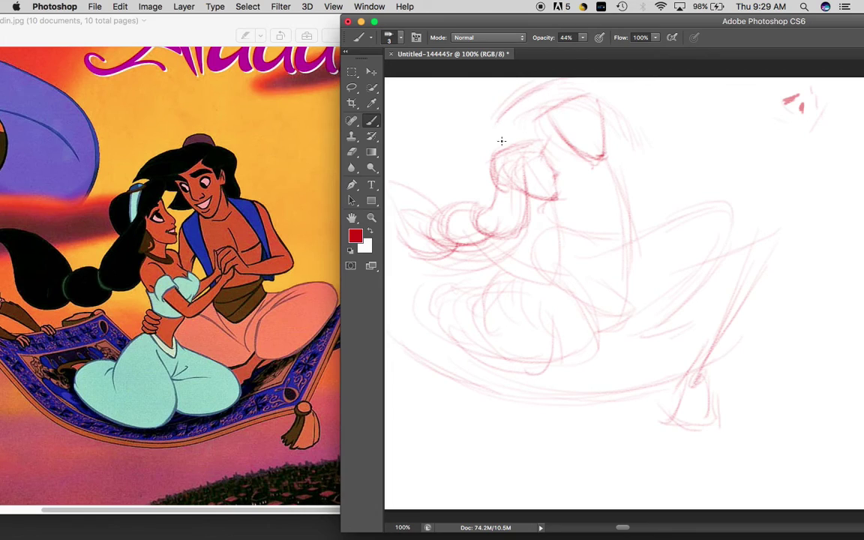
mouse_move(492, 142)
mouse_down()
mouse_move(533, 124)
mouse_move(565, 126)
mouse_up()
drag(550, 144, 597, 159)
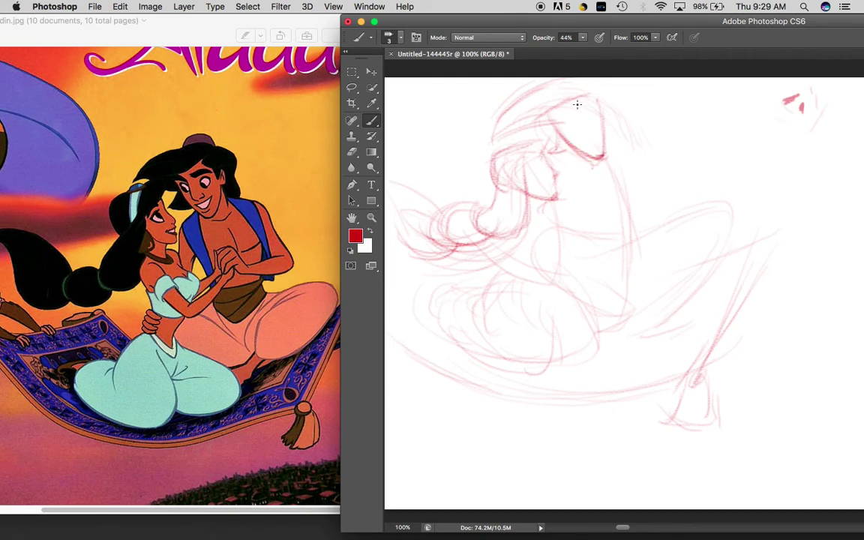
mouse_move(551, 112)
mouse_down()
mouse_move(591, 87)
mouse_move(600, 109)
mouse_move(612, 110)
mouse_move(616, 95)
mouse_up()
mouse_move(614, 91)
mouse_down()
mouse_move(611, 114)
mouse_move(584, 91)
mouse_move(623, 128)
mouse_up()
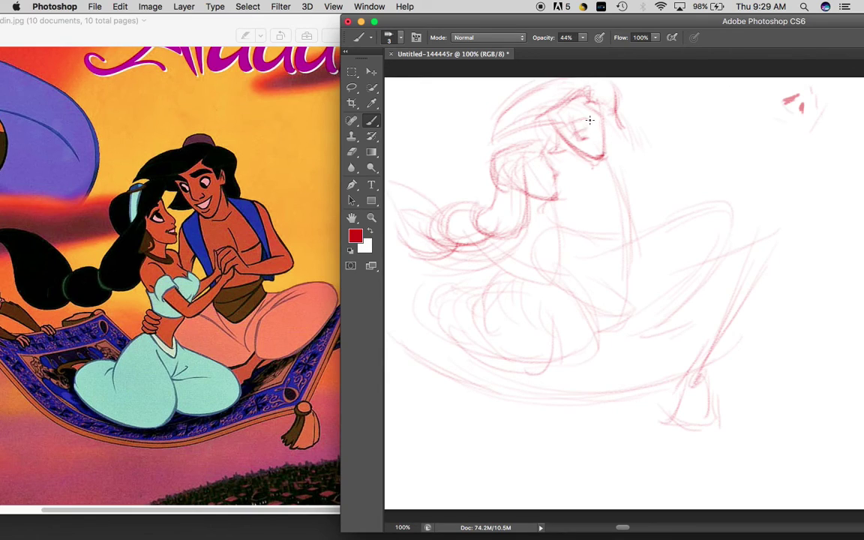
Add Aladdin's eyes, and draw the back of his neck and the hair flaring behind it
drag(583, 125, 589, 128)
drag(603, 120, 624, 167)
drag(619, 132, 647, 144)
drag(609, 111, 628, 146)
Draw Jasmine's neck, sloping shoulder, chest and the tapered sides of her torso
drag(541, 198, 538, 217)
mouse_move(518, 241)
mouse_down()
mouse_move(546, 204)
mouse_move(553, 219)
mouse_move(507, 250)
mouse_up()
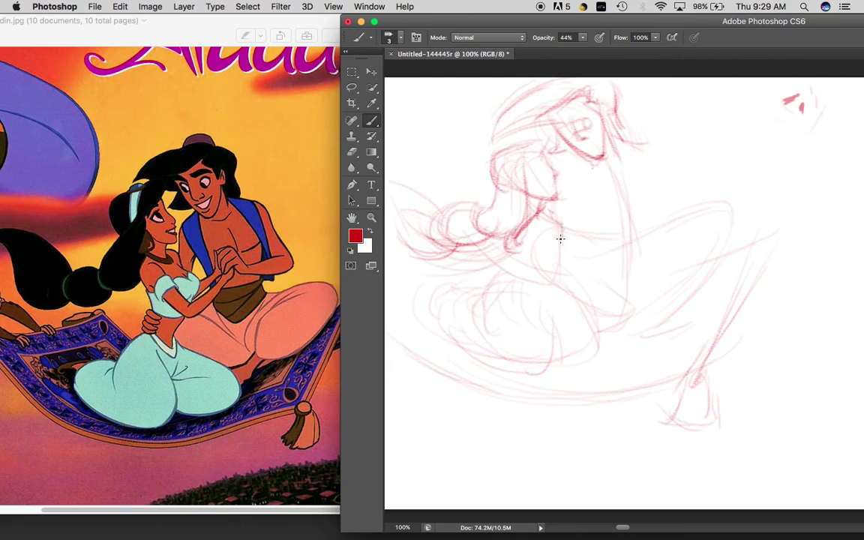
mouse_move(516, 242)
mouse_down()
mouse_move(557, 234)
mouse_move(539, 249)
mouse_move(517, 242)
mouse_move(556, 222)
mouse_move(552, 248)
mouse_move(558, 221)
mouse_move(555, 251)
mouse_move(566, 219)
mouse_move(568, 244)
mouse_move(532, 313)
mouse_up()
drag(557, 256, 533, 300)
drag(530, 252, 523, 288)
drag(529, 253, 517, 295)
drag(510, 240, 517, 297)
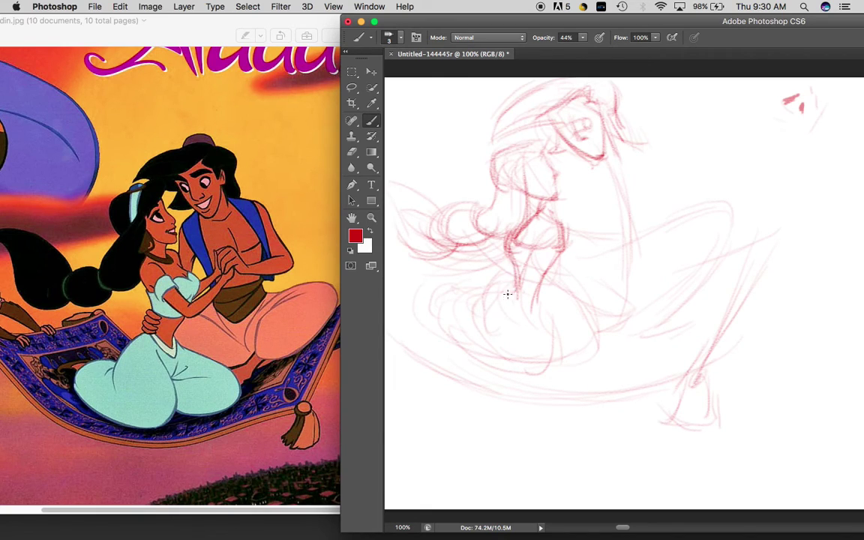
Define Jasmine's narrow waist and add contour curves across her chest
mouse_move(517, 290)
mouse_down()
mouse_move(531, 315)
mouse_move(538, 308)
mouse_up()
drag(509, 272, 533, 305)
drag(531, 282, 533, 305)
mouse_move(510, 254)
mouse_down()
mouse_move(547, 271)
mouse_move(550, 262)
mouse_up()
Sketch the center crease, lower curve and near knee of Jasmine's front pant leg
drag(530, 309, 534, 378)
drag(541, 328, 538, 377)
mouse_move(556, 329)
mouse_down()
mouse_move(549, 378)
mouse_move(538, 383)
mouse_up()
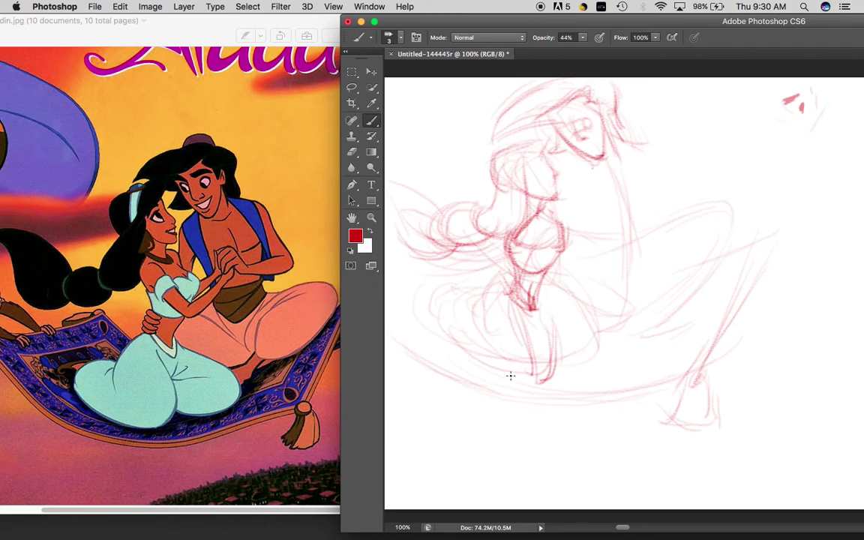
drag(474, 356, 555, 382)
mouse_move(457, 311)
mouse_down()
mouse_move(455, 297)
mouse_move(477, 333)
mouse_move(533, 371)
mouse_up()
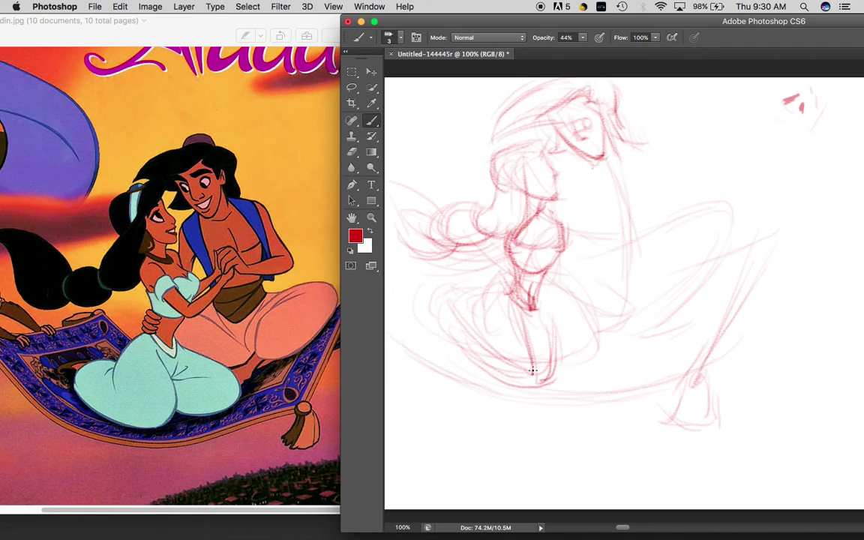
drag(471, 307, 502, 347)
mouse_move(461, 303)
mouse_down()
mouse_move(416, 329)
mouse_move(459, 296)
mouse_move(446, 311)
mouse_move(457, 298)
mouse_move(449, 306)
mouse_move(469, 333)
mouse_up()
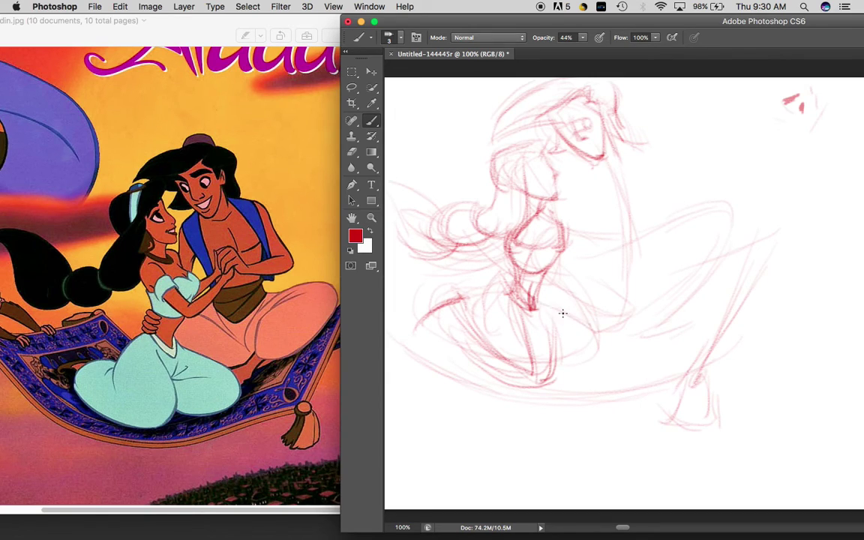
Outline Jasmine's second thigh and her hip, and strengthen the rounded contours of the front pant leg
drag(534, 306, 604, 340)
drag(536, 354, 613, 343)
mouse_move(515, 284)
mouse_down()
mouse_move(493, 316)
mouse_move(487, 296)
mouse_move(511, 299)
mouse_up()
mouse_move(532, 330)
mouse_down()
mouse_move(548, 353)
mouse_move(550, 381)
mouse_move(561, 342)
mouse_up()
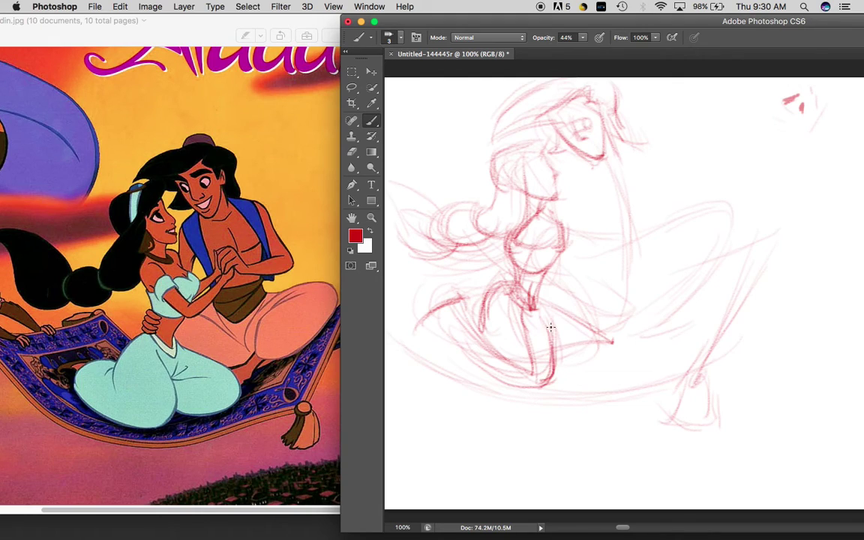
drag(494, 314, 506, 387)
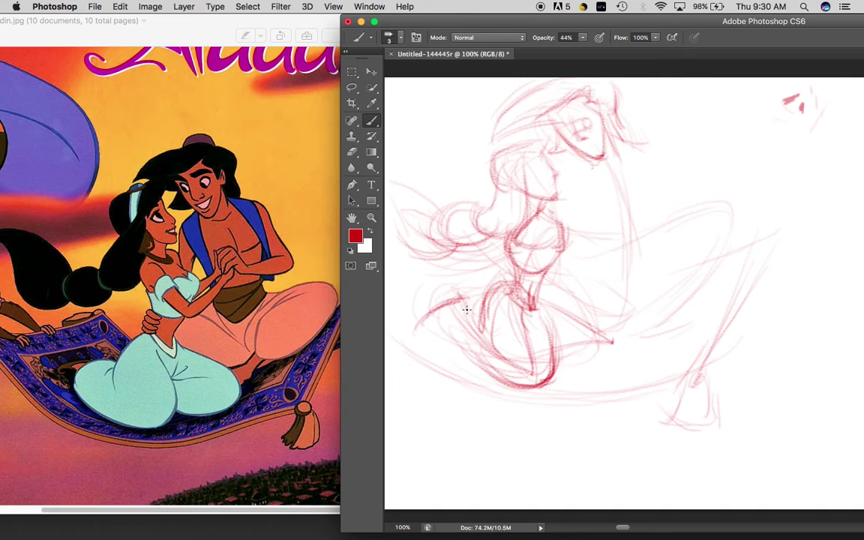
mouse_move(456, 311)
mouse_down()
mouse_move(486, 314)
mouse_move(458, 305)
mouse_move(479, 315)
mouse_move(424, 334)
mouse_move(463, 306)
mouse_move(452, 301)
mouse_move(437, 342)
mouse_move(443, 321)
mouse_move(497, 378)
mouse_move(428, 328)
mouse_move(450, 338)
mouse_move(526, 301)
mouse_move(478, 337)
mouse_move(450, 318)
mouse_move(480, 311)
mouse_move(505, 364)
mouse_move(484, 343)
mouse_up()
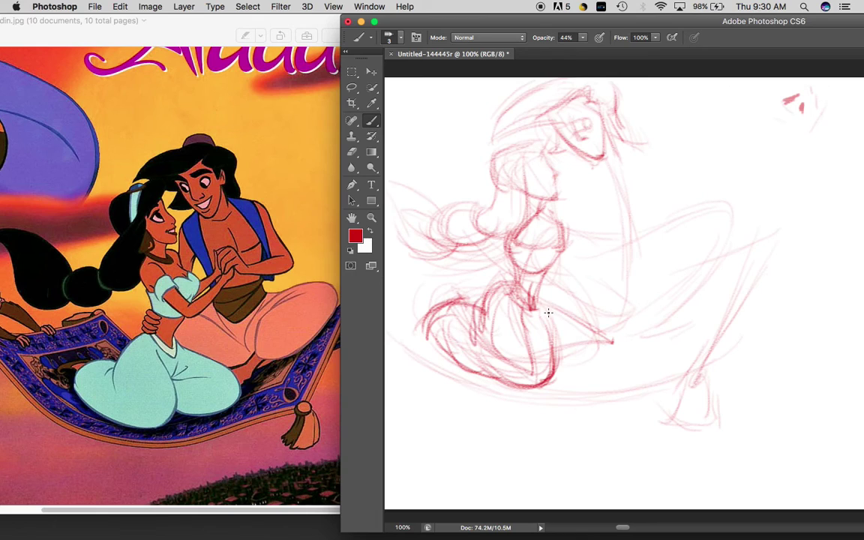
Add Jasmine's waistband dip, round off the second pant leg, and add rough strokes beyond the front knee
mouse_move(533, 310)
mouse_down()
mouse_move(538, 321)
mouse_move(579, 313)
mouse_up()
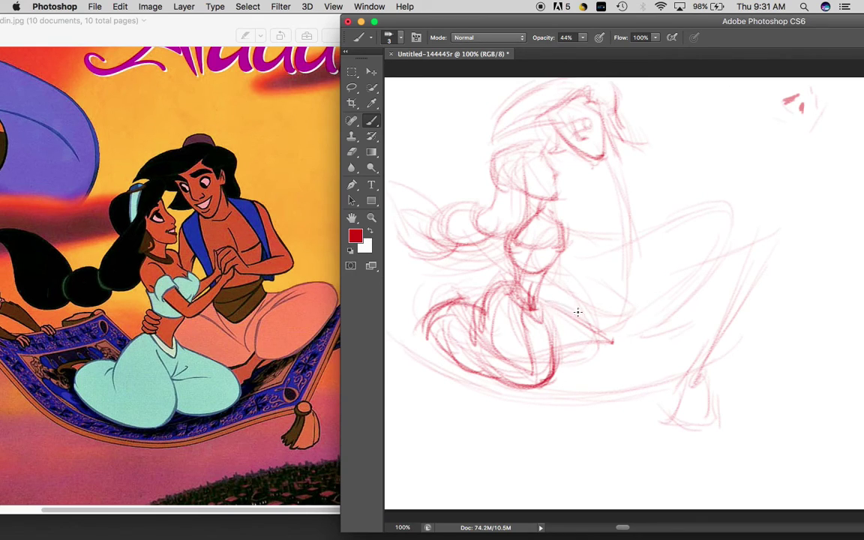
mouse_move(614, 343)
mouse_down()
mouse_move(601, 372)
mouse_move(562, 373)
mouse_up()
mouse_move(614, 339)
mouse_down()
mouse_move(559, 373)
mouse_move(526, 322)
mouse_move(495, 315)
mouse_move(498, 324)
mouse_up()
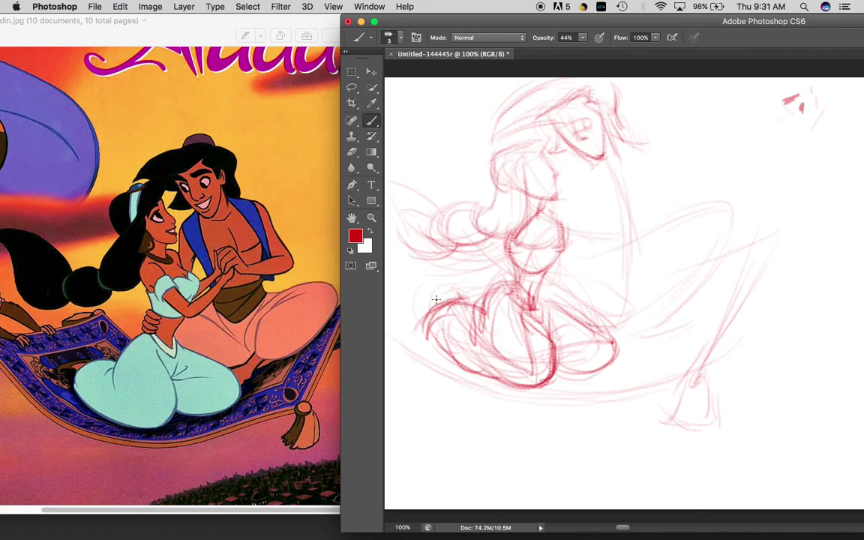
mouse_move(434, 301)
mouse_down()
mouse_move(406, 312)
mouse_move(412, 307)
mouse_move(400, 325)
mouse_move(460, 312)
mouse_up()
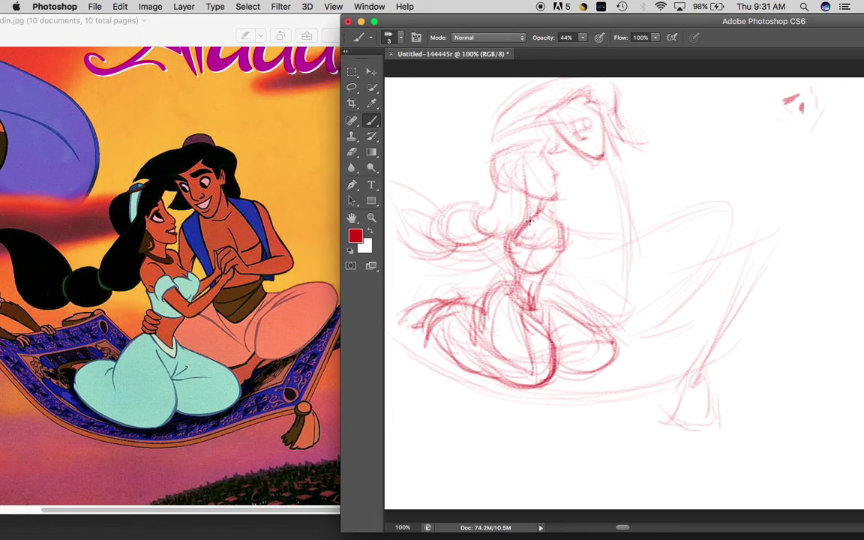
Sketch Jasmine's bent arm and raised hand, mark her eye, and rough in Aladdin's hand at her waist
mouse_move(524, 228)
mouse_down()
mouse_move(565, 265)
mouse_move(520, 219)
mouse_move(568, 247)
mouse_move(504, 276)
mouse_move(504, 227)
mouse_move(584, 276)
mouse_move(551, 239)
mouse_move(577, 266)
mouse_move(553, 256)
mouse_move(580, 269)
mouse_up()
mouse_move(606, 237)
mouse_down()
mouse_move(591, 219)
mouse_move(604, 220)
mouse_move(607, 232)
mouse_move(503, 215)
mouse_move(566, 267)
mouse_move(547, 239)
mouse_move(578, 260)
mouse_move(537, 226)
mouse_move(589, 217)
mouse_up()
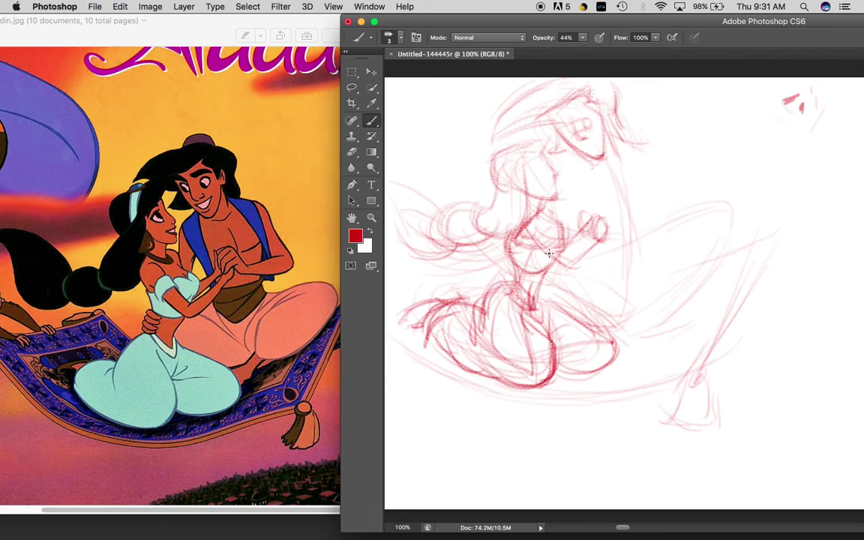
drag(528, 232, 575, 268)
mouse_move(570, 235)
mouse_down()
mouse_move(606, 237)
mouse_move(568, 240)
mouse_move(593, 218)
mouse_up()
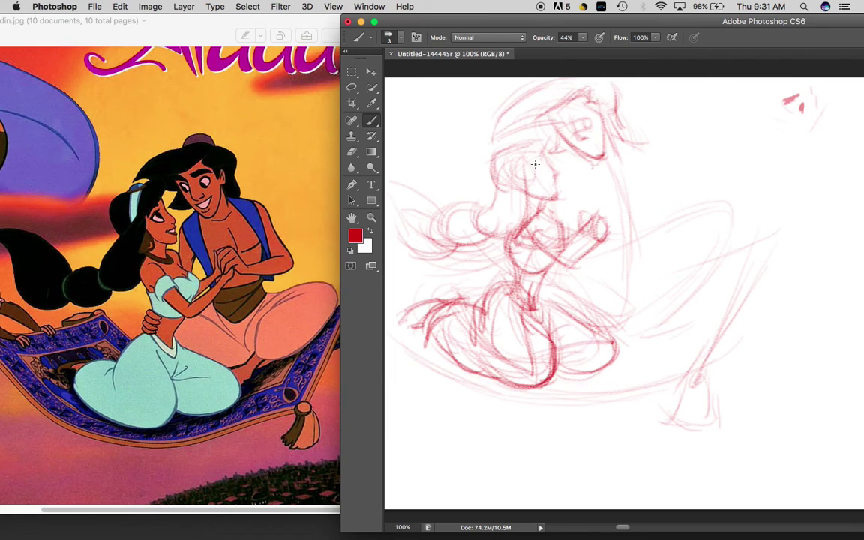
mouse_move(533, 173)
mouse_down()
mouse_move(532, 161)
mouse_move(544, 171)
mouse_up()
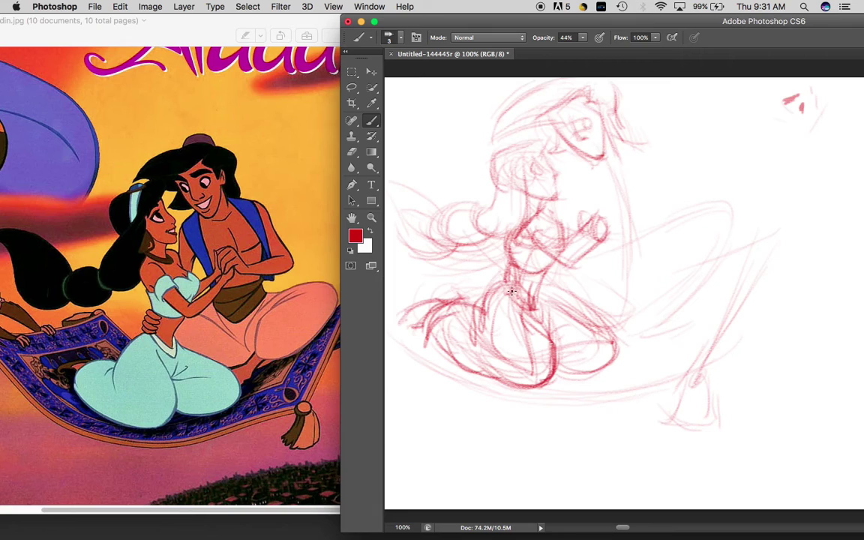
mouse_move(508, 280)
mouse_down()
mouse_move(524, 291)
mouse_move(526, 269)
mouse_move(514, 263)
mouse_move(517, 288)
mouse_up()
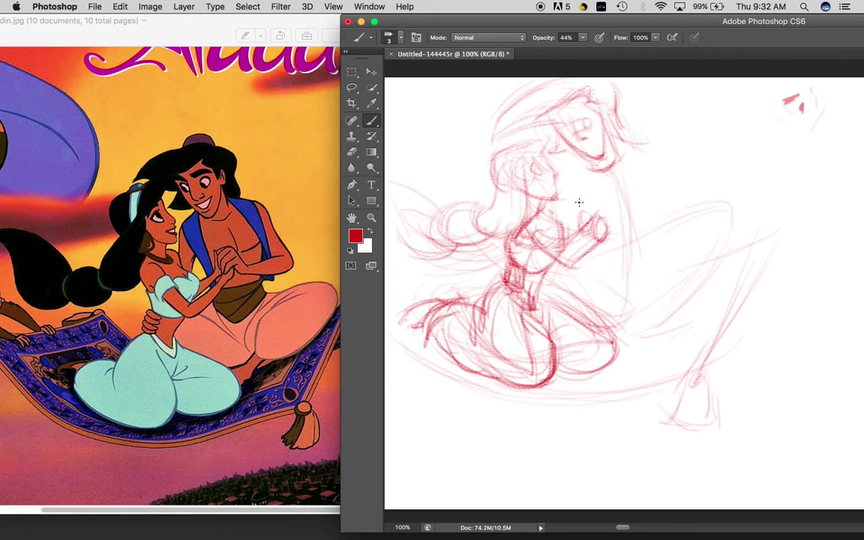
Sketch Aladdin's neckline and shoulders, with a curved center line running down his torso
mouse_move(572, 166)
mouse_down()
mouse_move(655, 135)
mouse_move(635, 153)
mouse_move(665, 144)
mouse_up()
drag(581, 169, 573, 180)
mouse_move(637, 144)
mouse_down()
mouse_move(676, 148)
mouse_move(656, 159)
mouse_up()
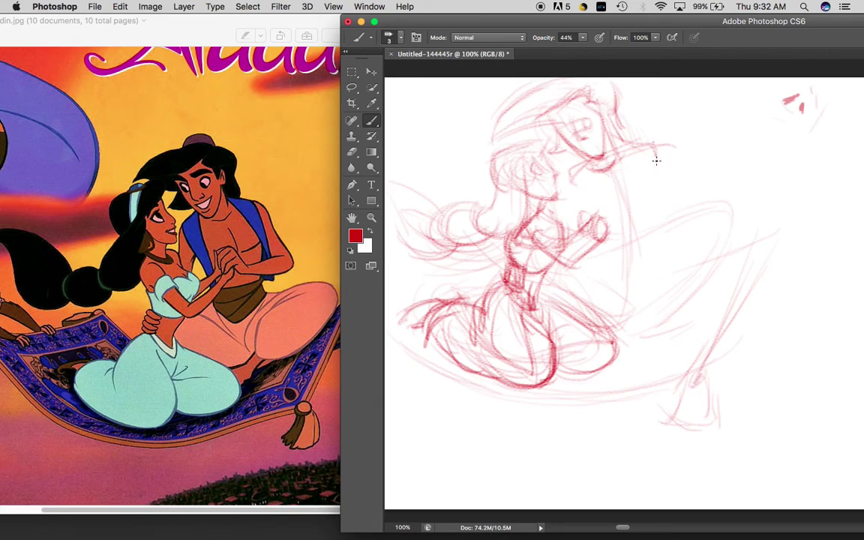
mouse_move(579, 171)
mouse_down()
mouse_move(586, 180)
mouse_move(577, 217)
mouse_up()
drag(616, 163, 640, 255)
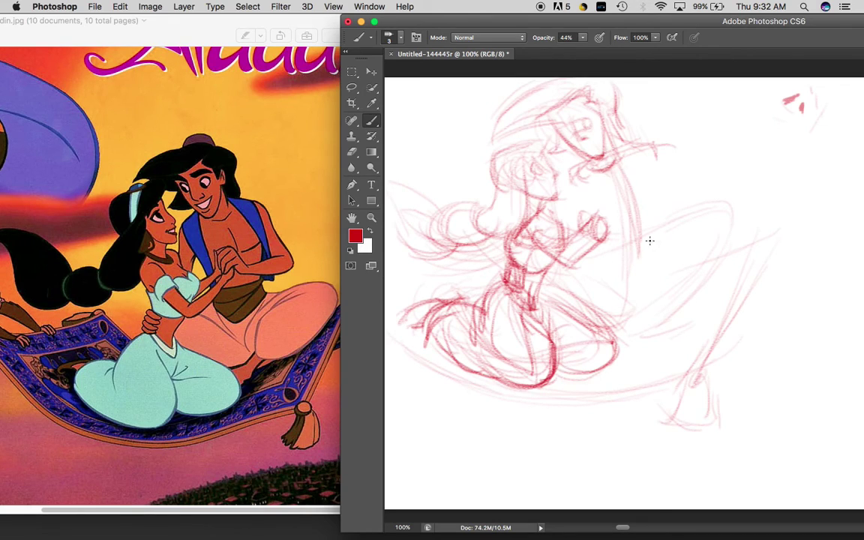
Build Aladdin's torso with a lower ribcage curve, outer side lines and a tapered, rounded waist
mouse_move(595, 248)
mouse_down()
mouse_move(650, 231)
mouse_move(631, 290)
mouse_move(646, 265)
mouse_up()
mouse_move(647, 246)
mouse_down()
mouse_move(636, 289)
mouse_move(644, 262)
mouse_up()
mouse_move(648, 132)
mouse_down()
mouse_move(658, 168)
mouse_move(655, 237)
mouse_up()
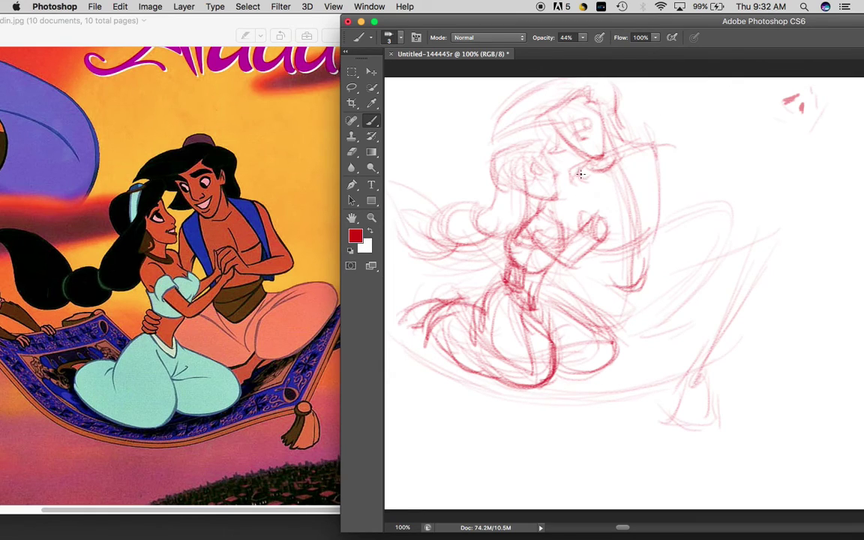
mouse_move(572, 178)
mouse_down()
mouse_move(617, 294)
mouse_move(650, 269)
mouse_up()
drag(658, 191, 651, 271)
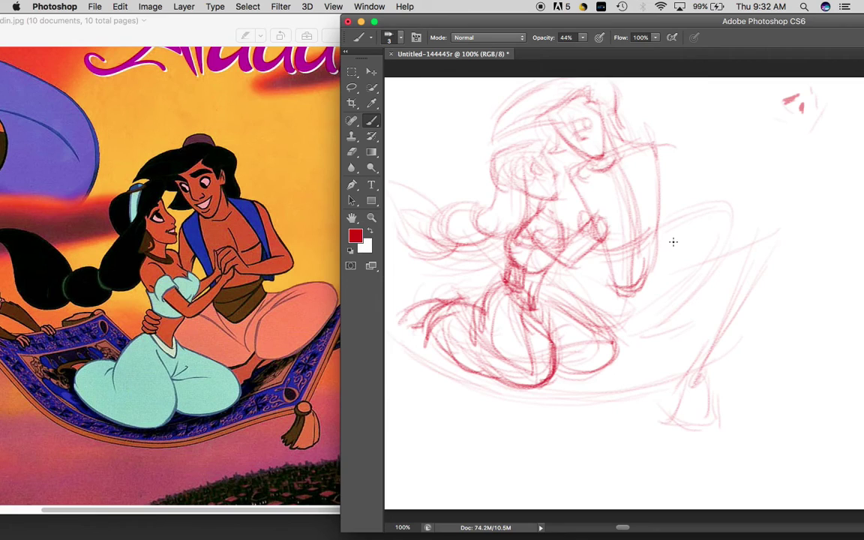
drag(616, 288, 644, 283)
drag(635, 295, 631, 332)
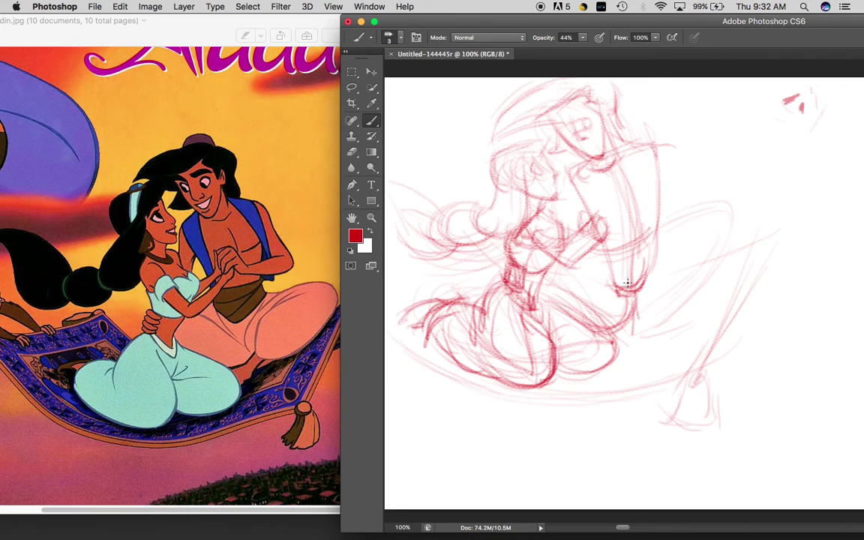
Outline Aladdin's raised bent leg as a long rounded form ending at the knee
mouse_move(634, 296)
mouse_down()
mouse_move(667, 296)
mouse_move(709, 274)
mouse_up()
drag(651, 260, 724, 208)
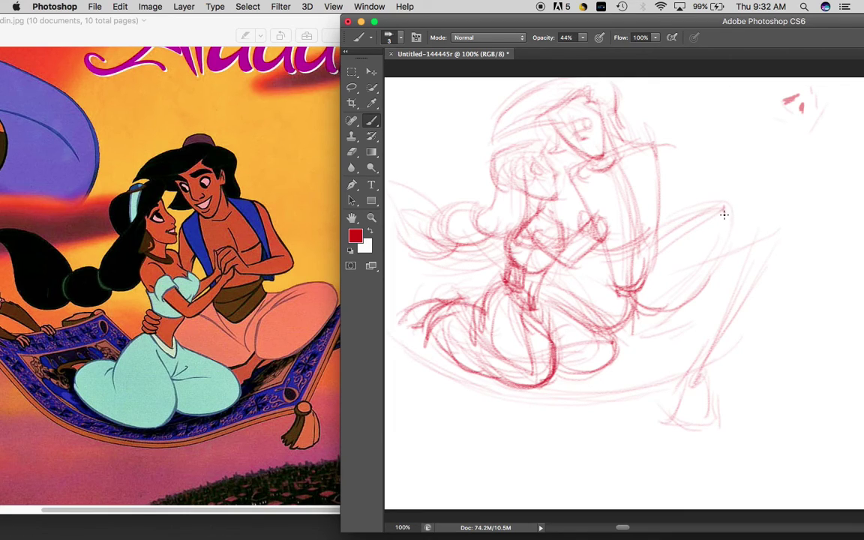
drag(711, 231, 676, 284)
mouse_move(646, 227)
mouse_down()
mouse_move(672, 223)
mouse_move(662, 236)
mouse_move(676, 233)
mouse_move(657, 258)
mouse_move(699, 213)
mouse_move(724, 206)
mouse_move(689, 229)
mouse_move(734, 218)
mouse_move(702, 207)
mouse_move(739, 240)
mouse_move(728, 220)
mouse_move(726, 237)
mouse_move(739, 248)
mouse_move(733, 263)
mouse_move(737, 217)
mouse_move(699, 304)
mouse_up()
drag(733, 230, 675, 314)
drag(731, 244, 659, 320)
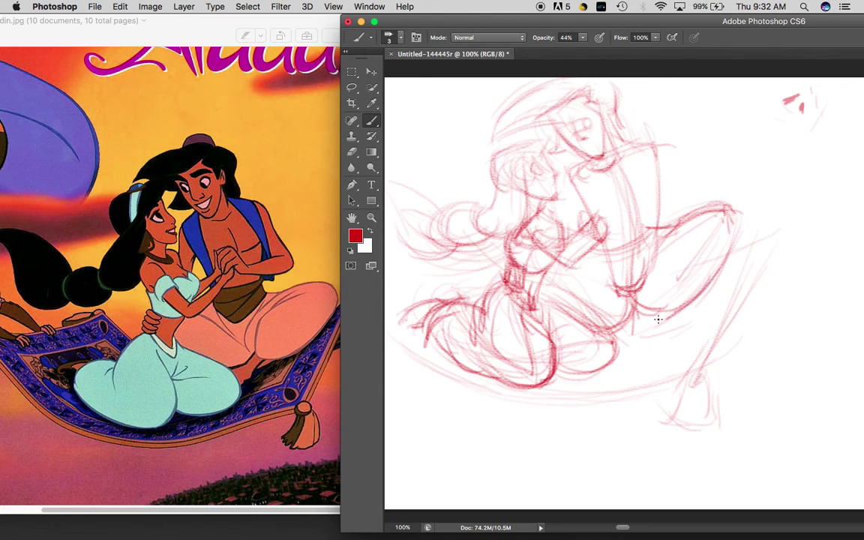
Strengthen the oval of Aladdin's raised leg and outline his front thigh behind Jasmine
mouse_move(650, 279)
mouse_down()
mouse_move(688, 258)
mouse_move(692, 236)
mouse_move(657, 261)
mouse_move(664, 251)
mouse_move(641, 331)
mouse_move(592, 268)
mouse_up()
mouse_move(651, 258)
mouse_down()
mouse_move(648, 311)
mouse_move(710, 290)
mouse_up()
drag(737, 227, 719, 267)
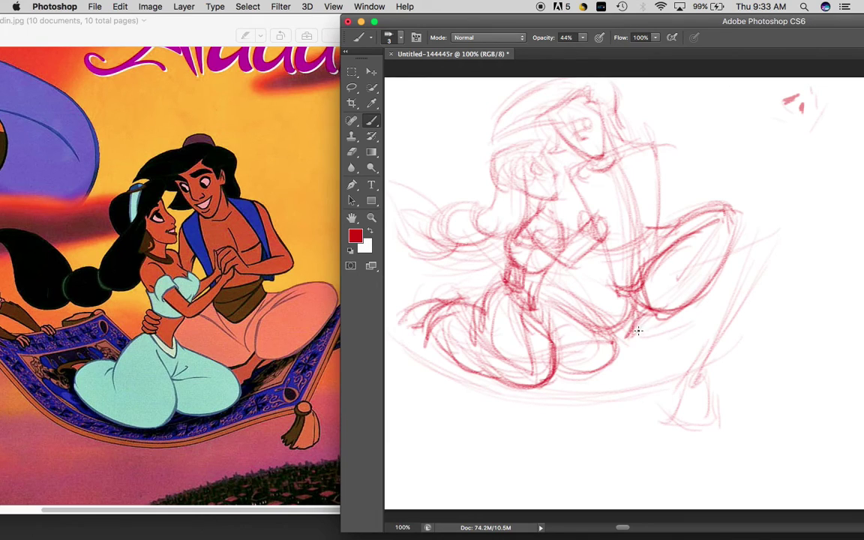
mouse_move(632, 338)
mouse_down()
mouse_move(651, 310)
mouse_move(631, 318)
mouse_move(631, 290)
mouse_up()
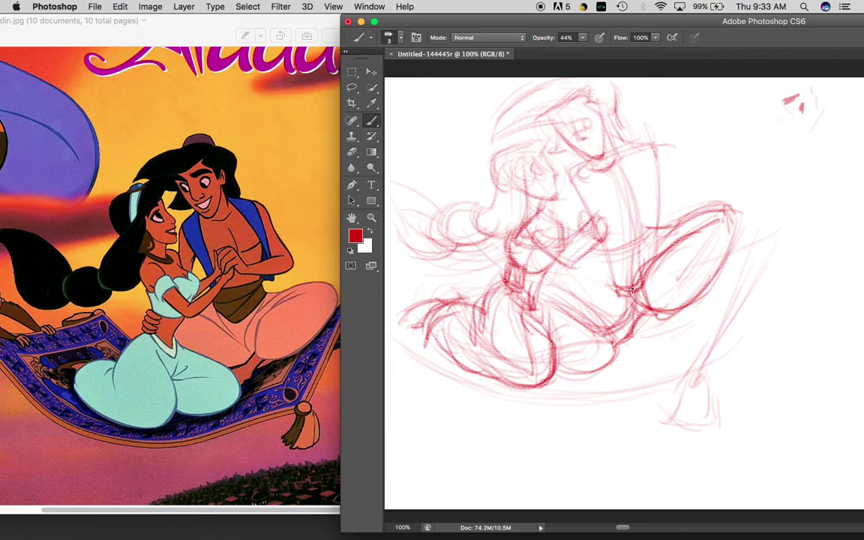
drag(614, 328, 590, 265)
drag(519, 234, 632, 303)
drag(598, 264, 560, 257)
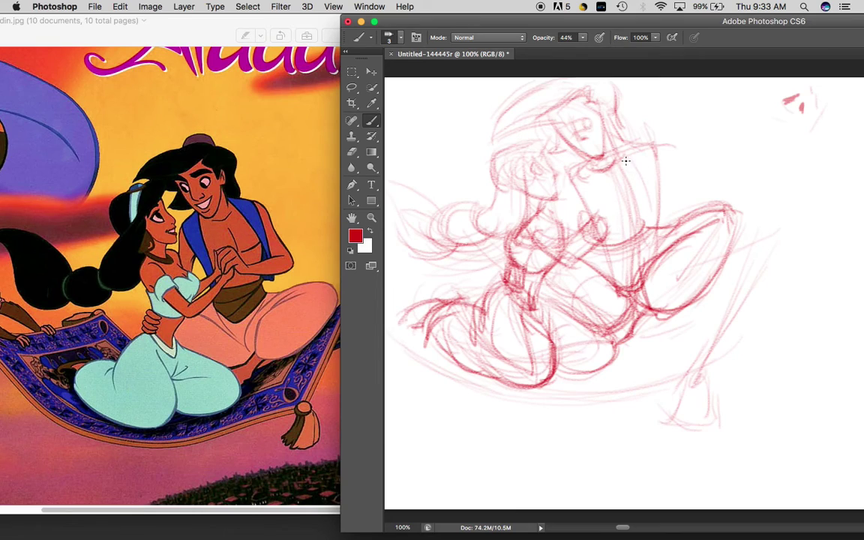
Add Aladdin's vest edges and a contour line across his chest
mouse_move(617, 146)
mouse_down()
mouse_move(650, 150)
mouse_move(646, 226)
mouse_up()
drag(629, 167, 651, 217)
mouse_move(640, 168)
mouse_down()
mouse_move(645, 224)
mouse_move(652, 211)
mouse_up()
drag(652, 148, 652, 217)
mouse_move(595, 204)
mouse_down()
mouse_move(641, 194)
mouse_move(594, 205)
mouse_move(649, 176)
mouse_move(593, 204)
mouse_move(621, 177)
mouse_move(623, 223)
mouse_up()
drag(616, 184, 623, 226)
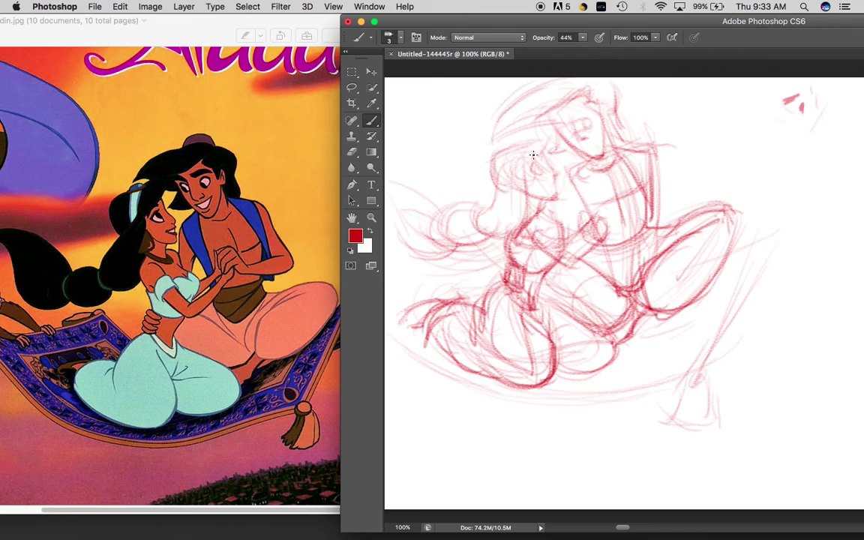
Draw Aladdin's arm reaching behind Jasmine and define the couple's clasped hands
mouse_move(585, 213)
mouse_down()
mouse_move(580, 178)
mouse_move(569, 203)
mouse_move(564, 180)
mouse_move(578, 225)
mouse_move(586, 218)
mouse_up()
drag(569, 181, 562, 212)
mouse_move(568, 180)
mouse_down()
mouse_move(556, 221)
mouse_move(588, 185)
mouse_move(569, 228)
mouse_move(587, 191)
mouse_move(560, 231)
mouse_move(549, 210)
mouse_move(544, 221)
mouse_move(564, 220)
mouse_move(563, 242)
mouse_up()
drag(505, 273, 522, 277)
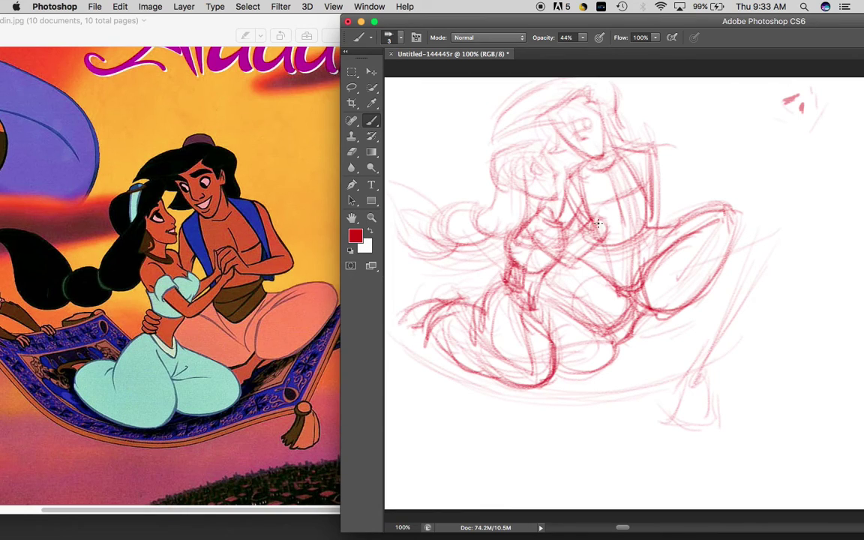
mouse_move(592, 216)
mouse_down()
mouse_move(611, 204)
mouse_move(601, 206)
mouse_move(597, 233)
mouse_move(602, 199)
mouse_move(612, 202)
mouse_up()
Draw Aladdin's other arm from the shoulder to a bent elbow, with the forearm reaching to the clasped hands
drag(659, 221, 683, 213)
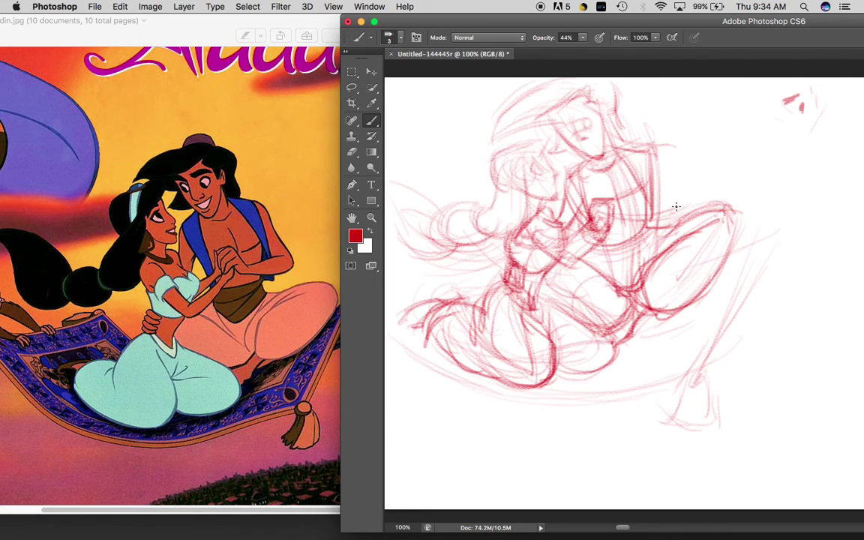
drag(652, 165, 682, 210)
drag(620, 219, 683, 208)
drag(654, 152, 681, 204)
drag(652, 159, 680, 197)
mouse_move(610, 196)
mouse_down()
mouse_move(571, 182)
mouse_move(614, 189)
mouse_up()
drag(584, 140, 621, 164)
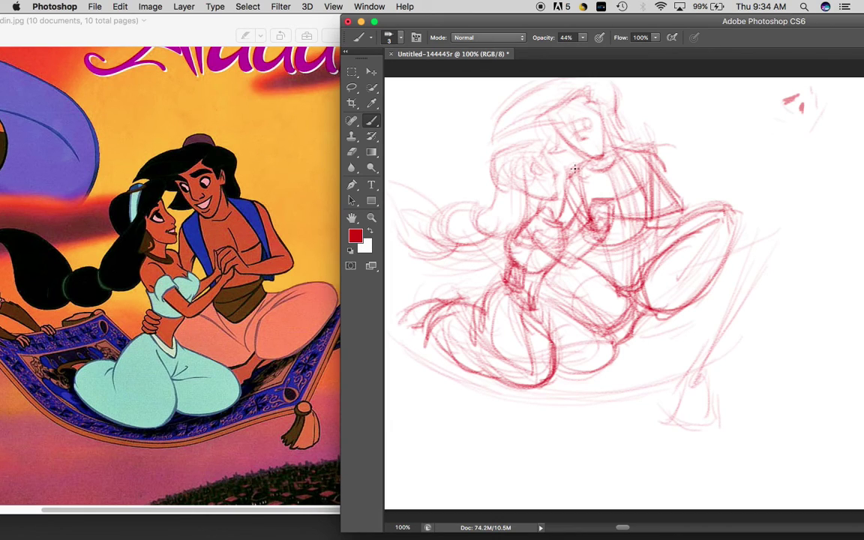
drag(548, 147, 601, 159)
Move to a blank canvas area and bring up the Fantasia Mickey image in Preview as the visible reference
mouse_move(713, 339)
mouse_down()
mouse_move(625, 352)
mouse_move(452, 338)
mouse_up()
drag(621, 324, 481, 330)
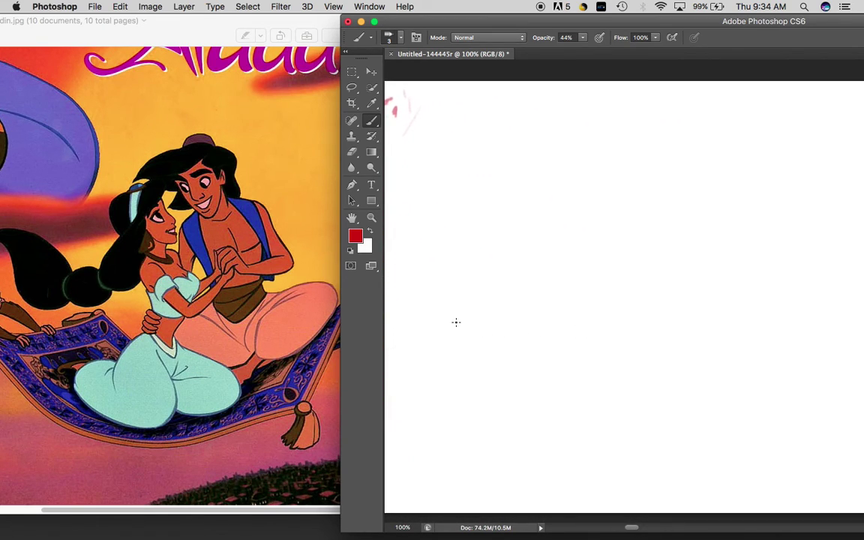
click(257, 407)
scroll(253, 355, down, 10)
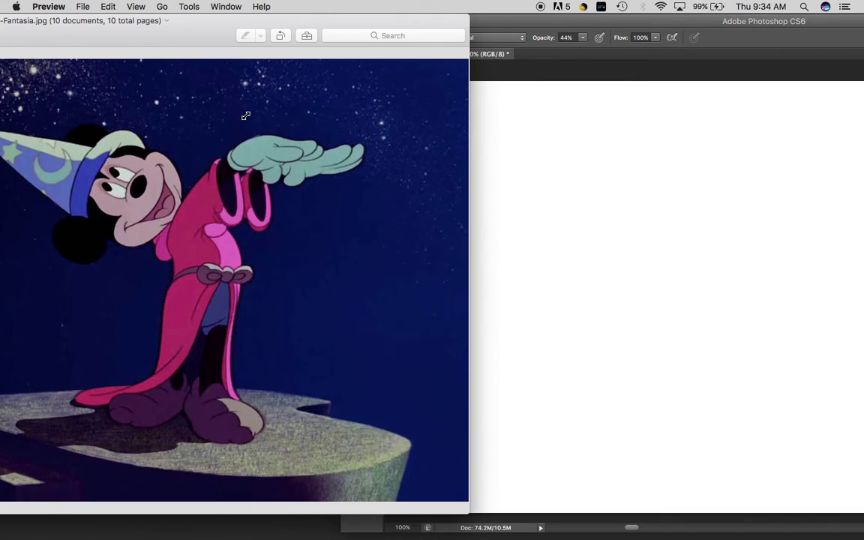
key(super+minus)
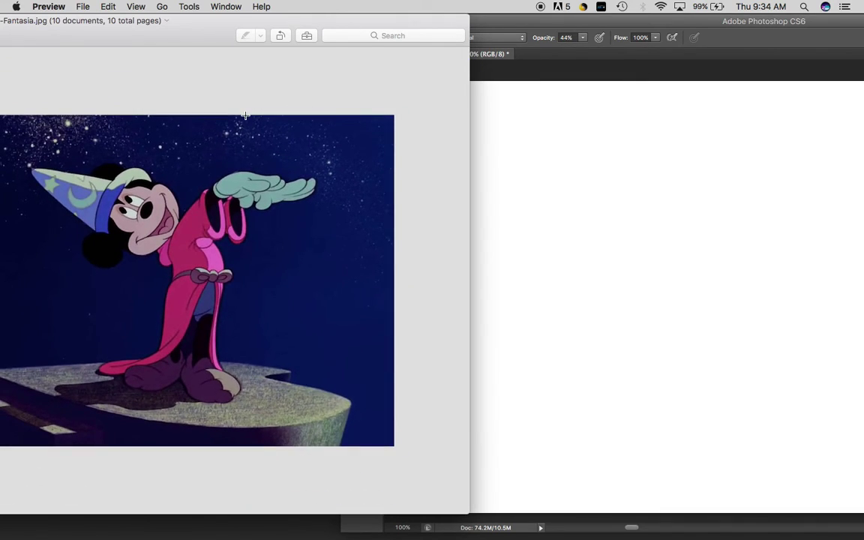
click(687, 24)
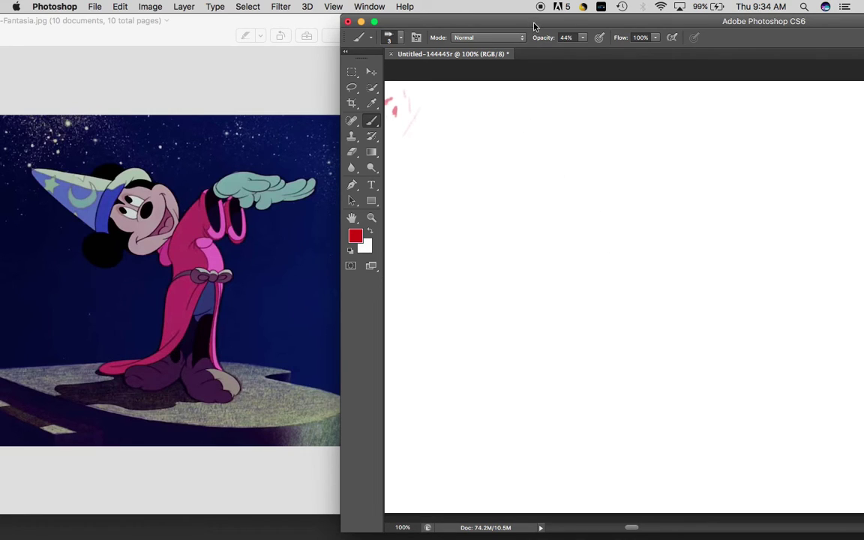
drag(541, 28, 544, 30)
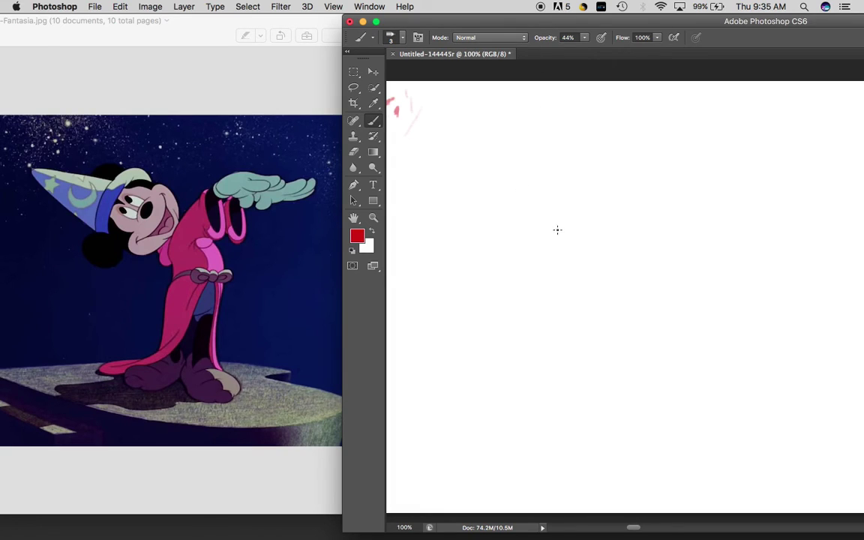
Draw a curved gesture arrow from the tip of Mickey's hat toward his face
click(540, 153)
key(space)
drag(543, 208, 531, 199)
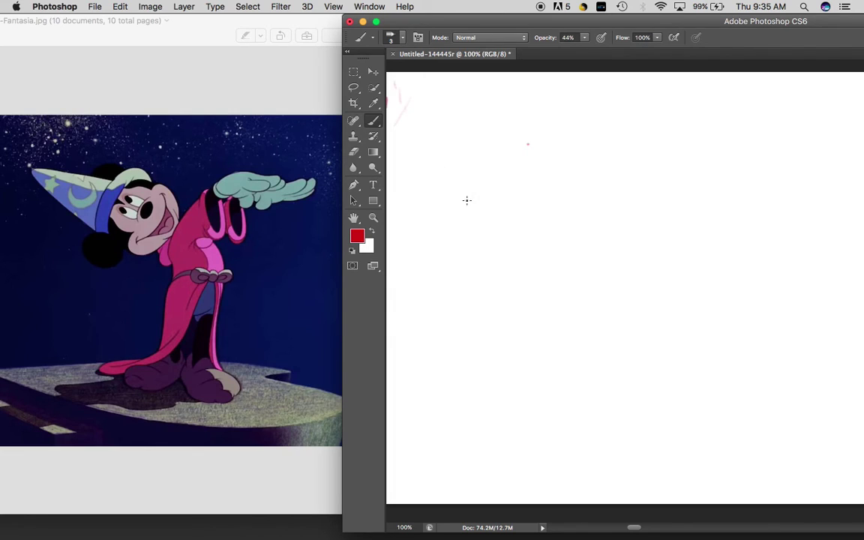
drag(406, 119, 486, 151)
mouse_move(404, 122)
mouse_down()
mouse_move(515, 149)
mouse_move(521, 158)
mouse_move(502, 166)
mouse_up()
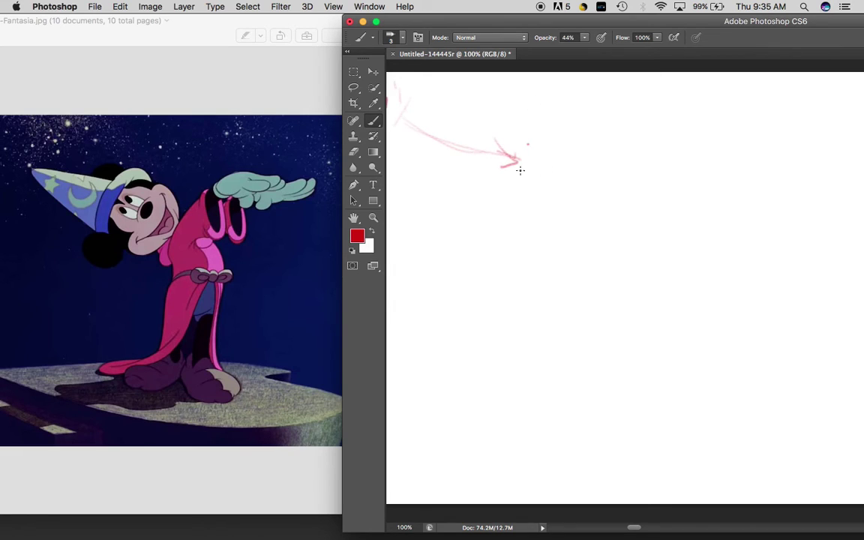
Sketch Mickey's head and body circles with directional arrows for both raised arms, the neck and the torso
mouse_move(559, 146)
mouse_down()
mouse_move(477, 184)
mouse_move(538, 179)
mouse_move(635, 128)
mouse_move(629, 137)
mouse_up()
mouse_move(567, 222)
mouse_down()
mouse_move(704, 164)
mouse_move(705, 183)
mouse_up()
mouse_move(630, 126)
mouse_down()
mouse_move(550, 212)
mouse_move(627, 261)
mouse_up()
mouse_move(630, 252)
mouse_down()
mouse_move(613, 288)
mouse_move(618, 228)
mouse_move(558, 266)
mouse_move(609, 222)
mouse_up()
mouse_move(576, 218)
mouse_down()
mouse_move(555, 261)
mouse_move(612, 223)
mouse_up()
drag(538, 281, 549, 236)
mouse_move(536, 240)
mouse_down()
mouse_move(551, 232)
mouse_move(554, 251)
mouse_up()
mouse_move(652, 246)
mouse_down()
mouse_move(631, 218)
mouse_move(637, 217)
mouse_move(640, 257)
mouse_move(633, 230)
mouse_up()
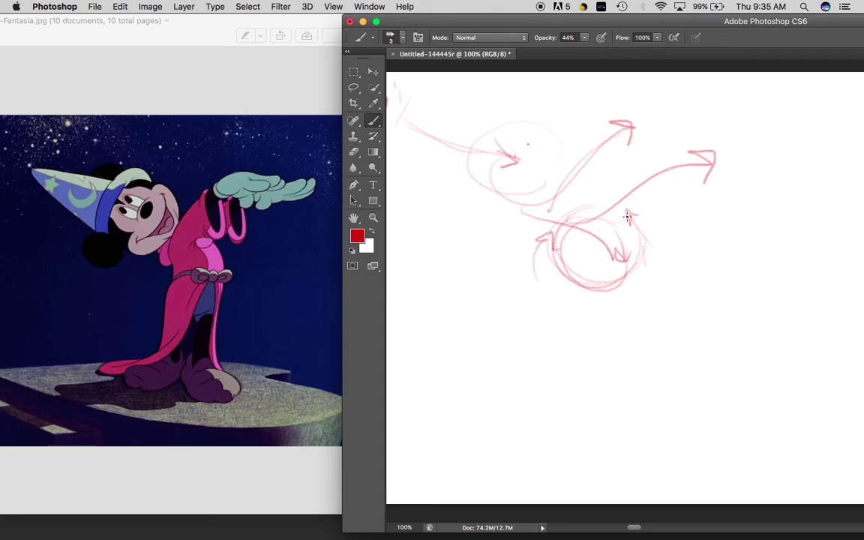
Add sweeping gesture lines for Mickey's legs, a heavier back curve, and a curved arrow in front of the body
drag(619, 249, 602, 384)
mouse_move(611, 301)
mouse_down()
mouse_move(568, 405)
mouse_move(534, 408)
mouse_move(567, 396)
mouse_up()
drag(529, 378, 533, 407)
mouse_move(550, 258)
mouse_down()
mouse_move(556, 238)
mouse_move(549, 237)
mouse_move(587, 289)
mouse_up()
drag(658, 201, 683, 274)
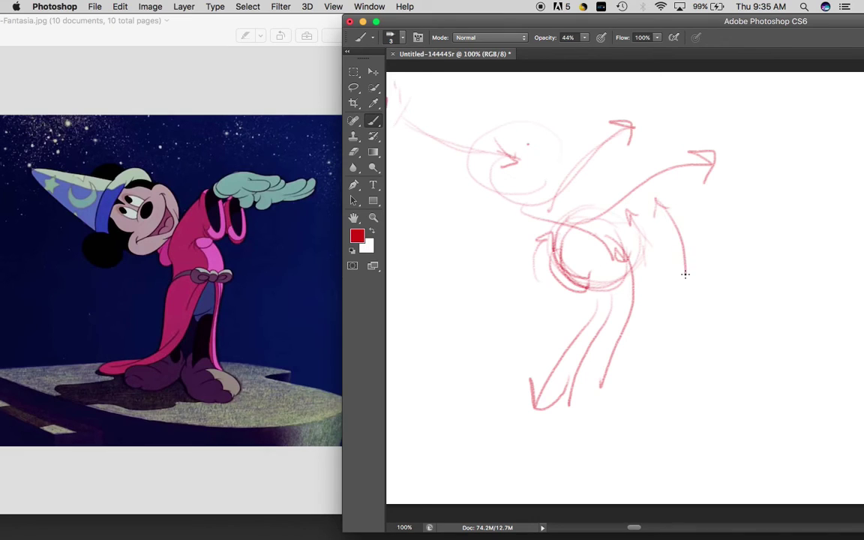
Sketch the trailing robe and feet with gesture strokes, ending in an arrow beyond the front foot
mouse_move(529, 379)
mouse_down()
mouse_move(451, 394)
mouse_move(473, 393)
mouse_move(431, 390)
mouse_up()
mouse_move(463, 373)
mouse_down()
mouse_move(433, 388)
mouse_move(485, 385)
mouse_up()
drag(535, 351, 587, 416)
mouse_move(570, 370)
mouse_down()
mouse_move(597, 388)
mouse_move(581, 409)
mouse_up()
drag(613, 356, 659, 415)
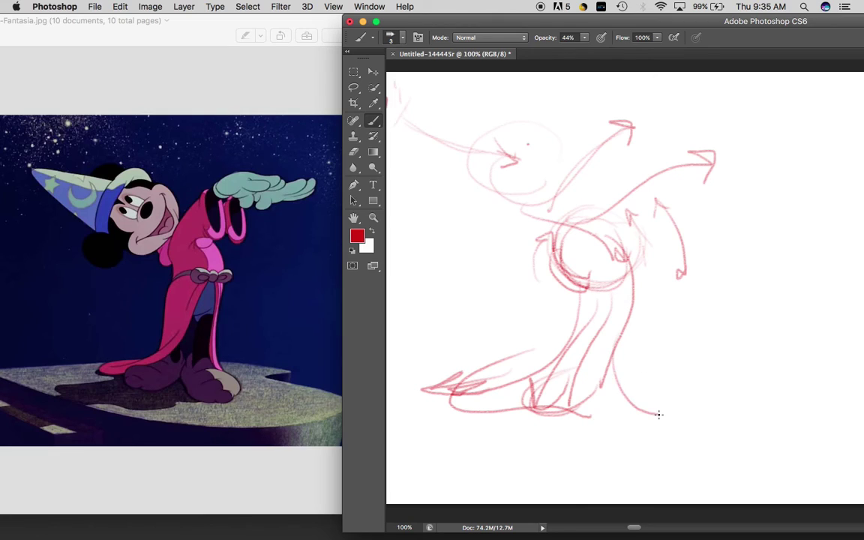
mouse_move(618, 355)
mouse_down()
mouse_move(707, 441)
mouse_move(684, 448)
mouse_up()
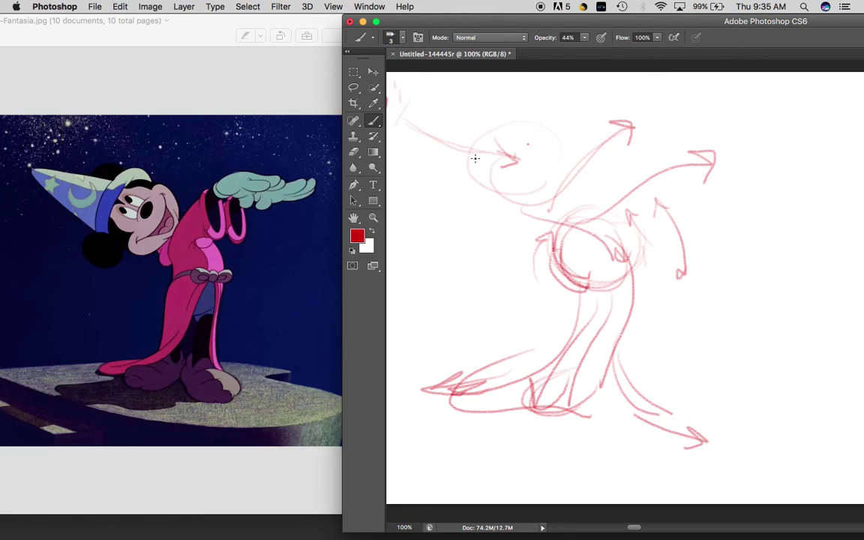
Add directional arrows along both sides of Mickey's hat and rough in his head, ear and facial features
mouse_move(484, 170)
mouse_down()
mouse_move(565, 162)
mouse_move(517, 143)
mouse_up()
mouse_move(424, 105)
mouse_down()
mouse_move(518, 154)
mouse_move(459, 174)
mouse_up()
drag(409, 109, 481, 129)
drag(440, 176, 463, 155)
drag(484, 114, 492, 142)
mouse_move(500, 219)
mouse_down()
mouse_move(560, 129)
mouse_move(535, 206)
mouse_up()
drag(559, 159, 541, 187)
mouse_move(562, 143)
mouse_down()
mouse_move(550, 192)
mouse_move(556, 173)
mouse_move(532, 171)
mouse_move(525, 152)
mouse_move(537, 154)
mouse_move(509, 176)
mouse_up()
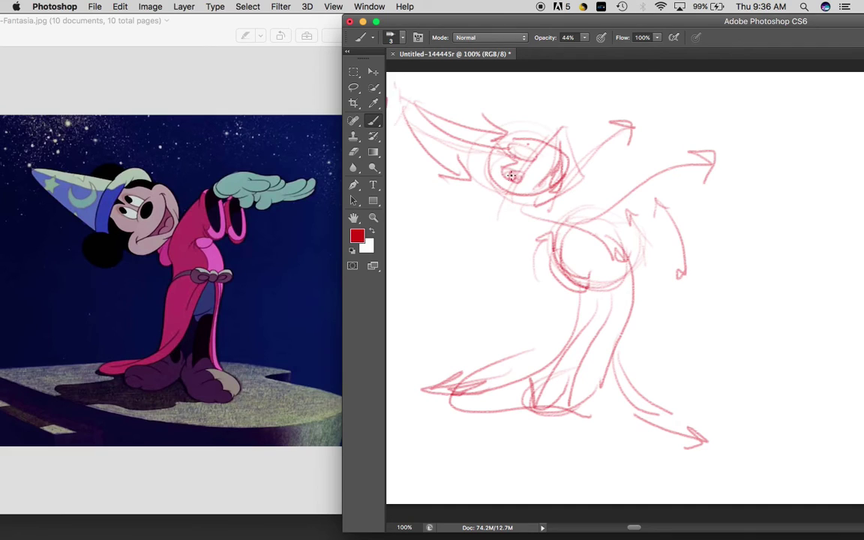
Add flow lines from Mickey's head through the neck and torso into the legs
mouse_move(578, 177)
mouse_down()
mouse_move(560, 205)
mouse_move(553, 184)
mouse_move(468, 129)
mouse_move(585, 210)
mouse_up()
drag(506, 183, 583, 210)
mouse_move(525, 197)
mouse_down()
mouse_move(622, 250)
mouse_move(623, 314)
mouse_up()
drag(583, 247, 584, 330)
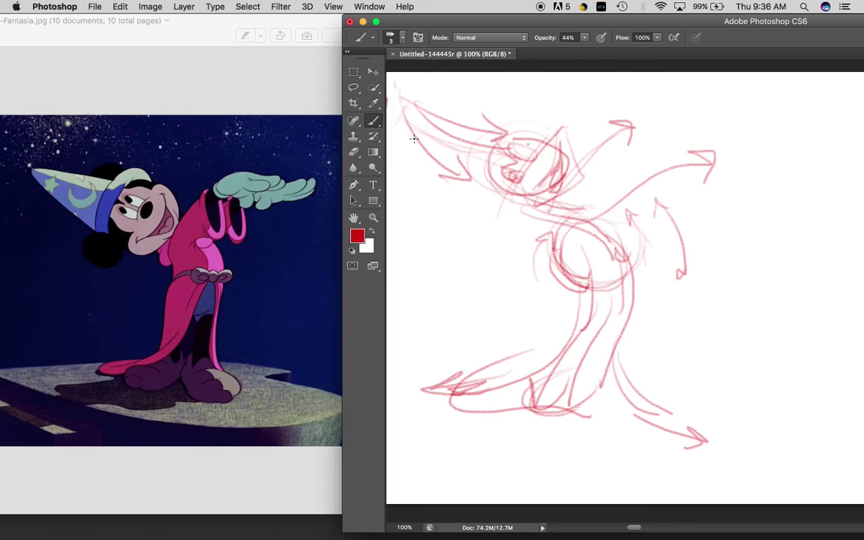
Sweep a bold line of action from Mickey's hat through body and leg, and extend both arm arrows outward
mouse_move(409, 113)
mouse_down()
mouse_move(540, 163)
mouse_move(578, 191)
mouse_move(550, 163)
mouse_move(548, 192)
mouse_up()
mouse_move(583, 224)
mouse_down()
mouse_move(634, 261)
mouse_move(625, 248)
mouse_move(633, 266)
mouse_move(616, 333)
mouse_move(596, 374)
mouse_move(590, 355)
mouse_move(593, 374)
mouse_move(586, 338)
mouse_move(609, 391)
mouse_move(618, 380)
mouse_move(769, 432)
mouse_up()
drag(735, 402, 758, 447)
mouse_move(555, 227)
mouse_down()
mouse_move(603, 170)
mouse_move(679, 116)
mouse_up()
mouse_move(584, 223)
mouse_down()
mouse_move(739, 141)
mouse_move(750, 161)
mouse_move(707, 133)
mouse_up()
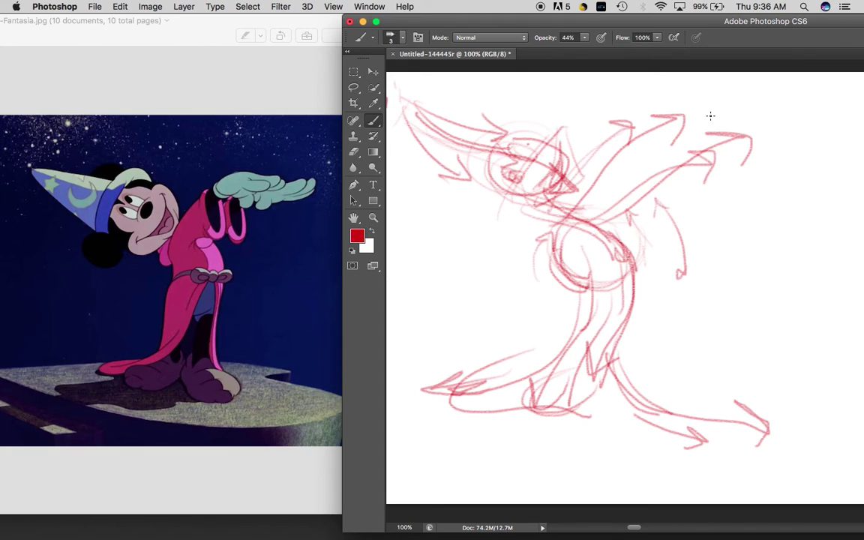
Lightly sketch the main curve from Mickey's hat to neck and both outstretched arms on blank canvas beside the gesture study
drag(695, 379, 480, 364)
mouse_move(652, 367)
mouse_down()
mouse_move(511, 386)
mouse_move(491, 376)
mouse_up()
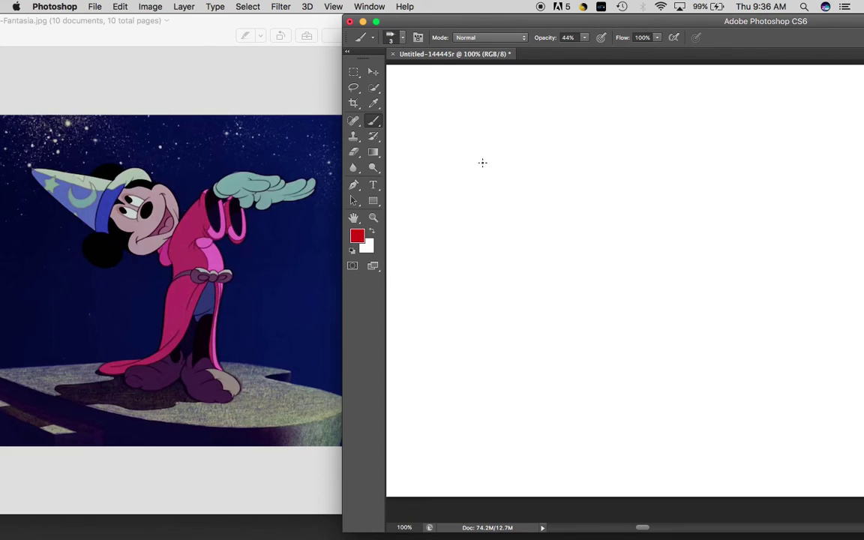
drag(433, 116, 528, 159)
drag(424, 112, 595, 171)
drag(489, 154, 622, 188)
drag(530, 167, 630, 200)
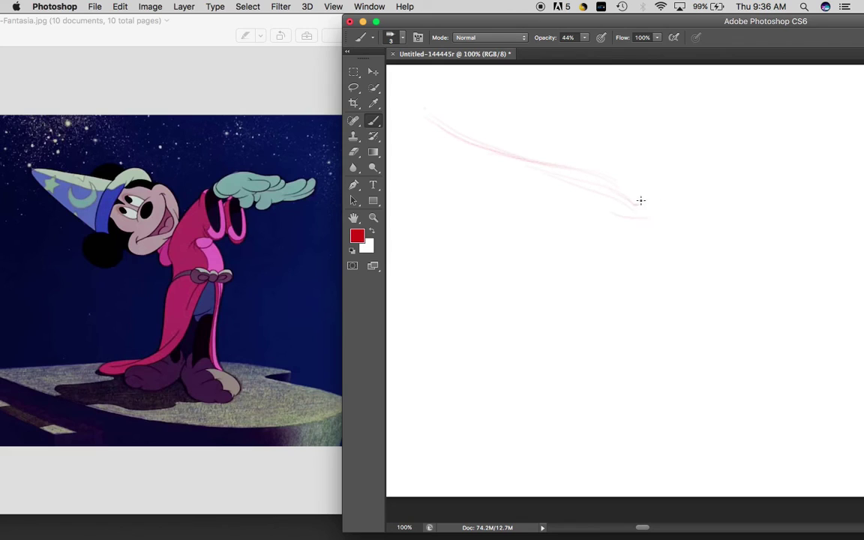
mouse_move(607, 185)
mouse_down()
mouse_move(610, 239)
mouse_move(656, 160)
mouse_move(684, 135)
mouse_up()
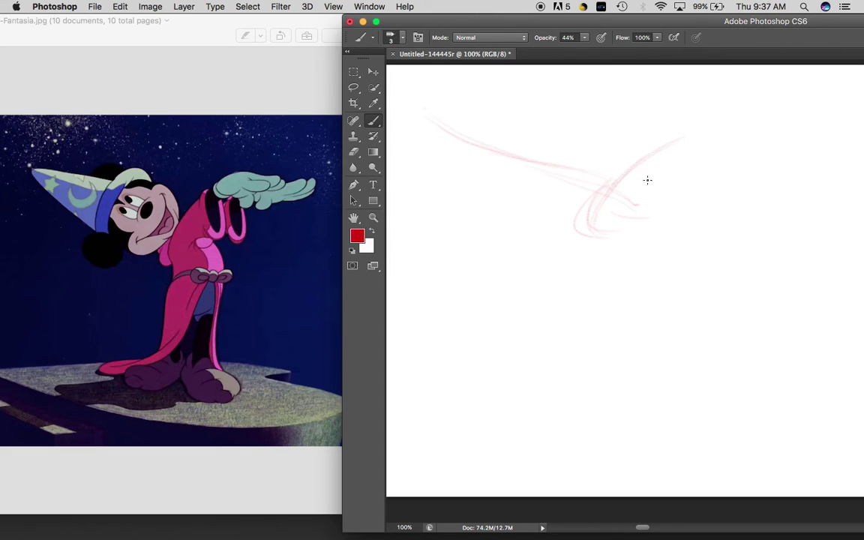
mouse_move(639, 202)
mouse_down()
mouse_move(742, 137)
mouse_move(827, 121)
mouse_up()
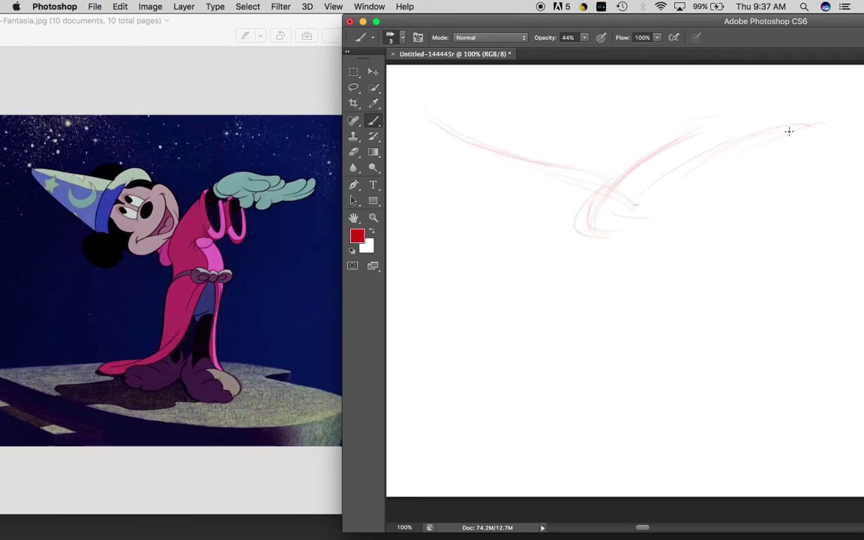
drag(790, 131, 646, 230)
Construct Mickey's tilted head with a round cranium, a muzzle bulge and a curved cheek and jaw
drag(598, 182, 539, 222)
mouse_move(606, 170)
mouse_down()
mouse_move(565, 159)
mouse_move(595, 181)
mouse_move(620, 166)
mouse_move(585, 129)
mouse_move(609, 171)
mouse_move(613, 166)
mouse_move(611, 185)
mouse_move(611, 170)
mouse_move(581, 141)
mouse_up()
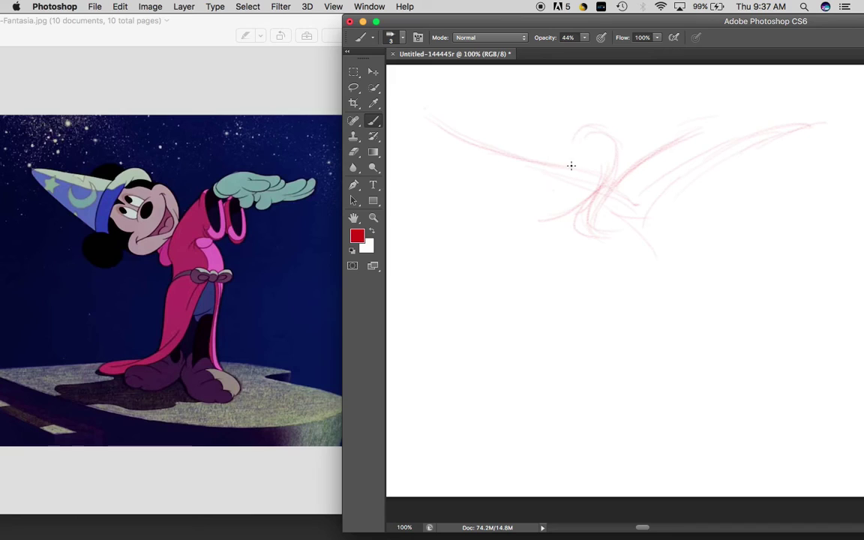
mouse_move(544, 194)
mouse_down()
mouse_move(568, 194)
mouse_move(598, 188)
mouse_move(610, 134)
mouse_move(571, 152)
mouse_move(564, 175)
mouse_move(570, 151)
mouse_move(533, 207)
mouse_move(568, 198)
mouse_up()
drag(512, 171, 550, 187)
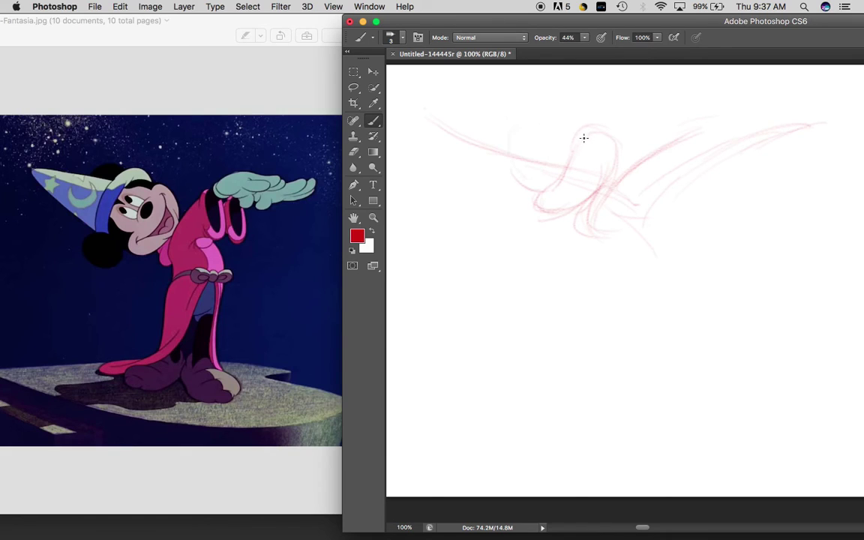
mouse_move(562, 120)
mouse_down()
mouse_move(516, 132)
mouse_move(547, 191)
mouse_move(516, 140)
mouse_up()
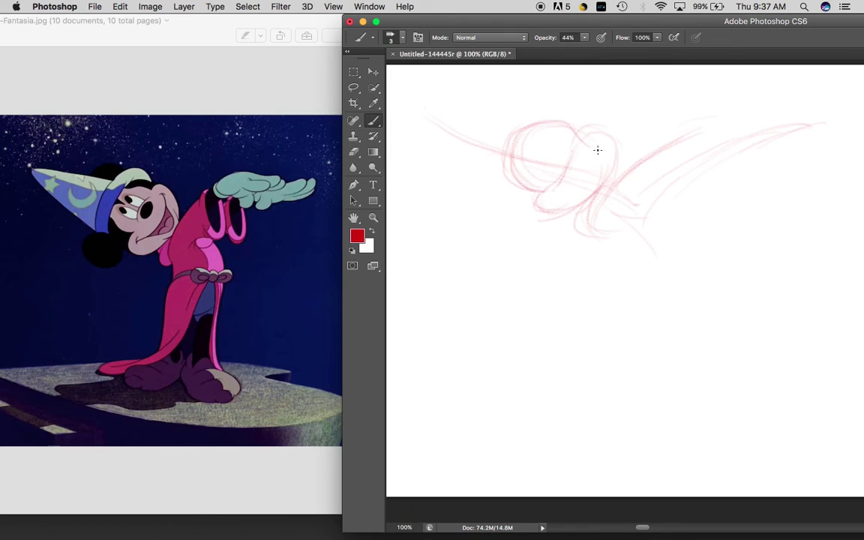
drag(588, 127, 564, 153)
drag(596, 125, 614, 168)
drag(603, 136, 613, 191)
drag(557, 212, 598, 196)
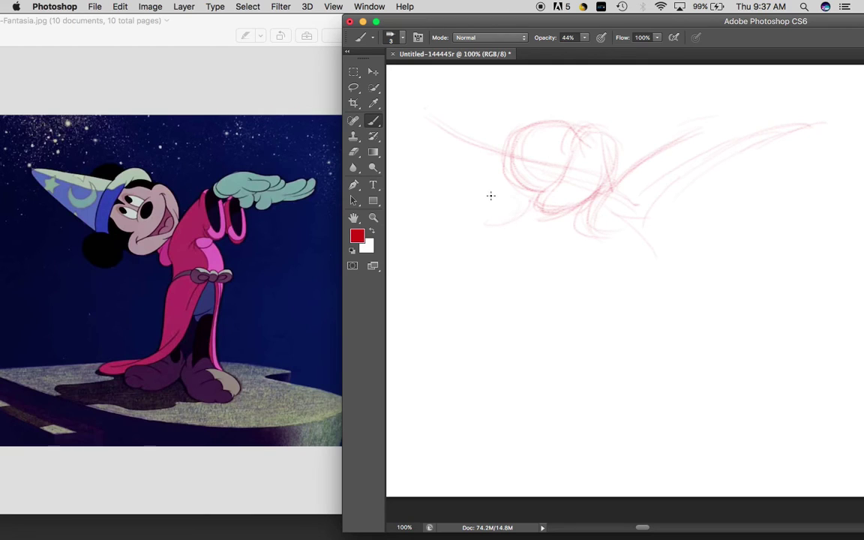
Sketch both of Mickey's round ears and darken the curved edge where the hat meets the forehead
mouse_move(491, 182)
mouse_down()
mouse_move(521, 209)
mouse_move(491, 213)
mouse_move(496, 180)
mouse_move(484, 204)
mouse_move(529, 187)
mouse_move(504, 218)
mouse_move(483, 181)
mouse_up()
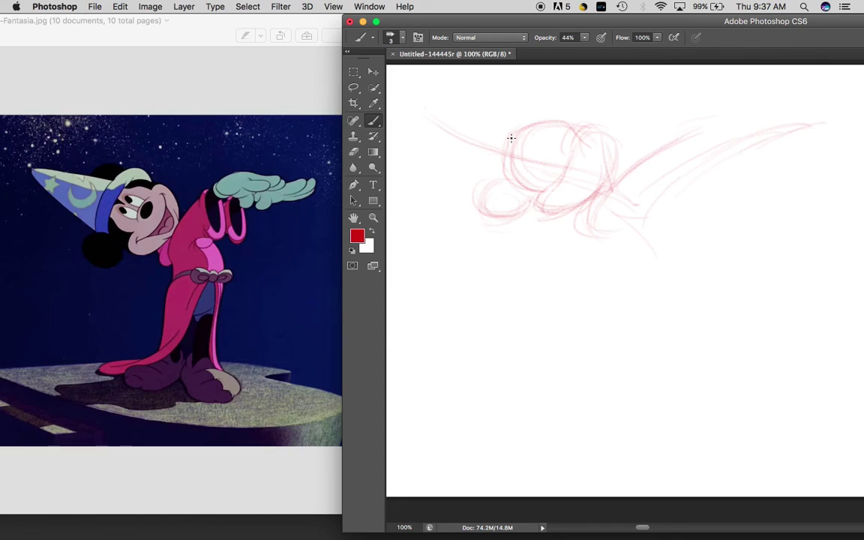
mouse_move(548, 119)
mouse_down()
mouse_move(534, 114)
mouse_move(505, 129)
mouse_up()
mouse_move(547, 117)
mouse_down()
mouse_move(533, 111)
mouse_move(505, 131)
mouse_up()
drag(601, 179, 542, 213)
drag(527, 129, 585, 129)
drag(512, 165, 530, 130)
mouse_move(523, 171)
mouse_down()
mouse_move(530, 135)
mouse_move(547, 128)
mouse_move(519, 152)
mouse_move(547, 130)
mouse_move(520, 167)
mouse_move(519, 158)
mouse_up()
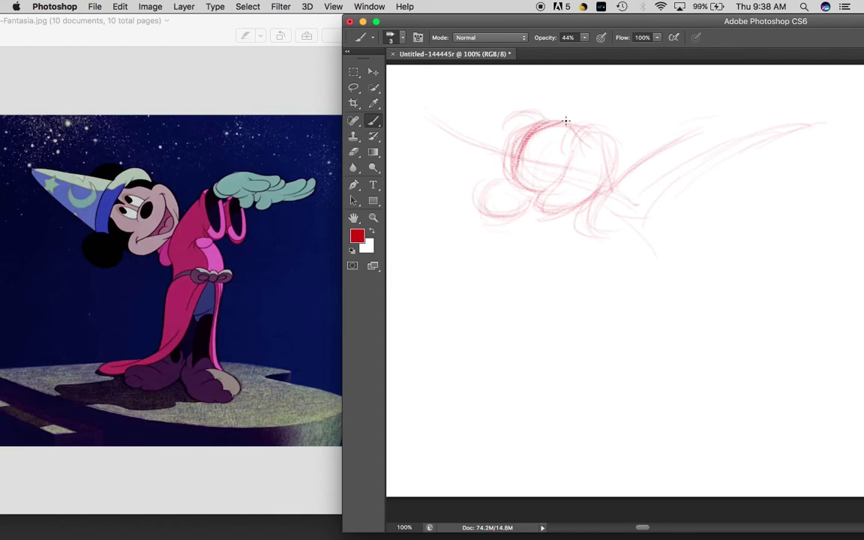
Build the wizard hat's band and pointed cone with curved sides ending at the tip
drag(507, 137, 514, 167)
mouse_move(517, 134)
mouse_down()
mouse_move(506, 175)
mouse_move(539, 116)
mouse_move(555, 117)
mouse_move(533, 117)
mouse_move(514, 171)
mouse_move(493, 154)
mouse_up()
drag(417, 109, 494, 152)
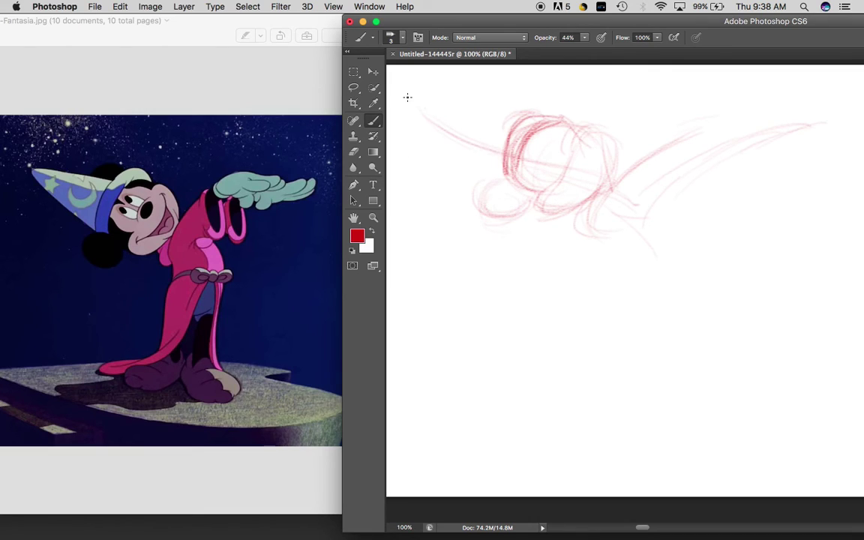
mouse_move(407, 106)
mouse_down()
mouse_move(465, 167)
mouse_move(437, 131)
mouse_move(501, 182)
mouse_up()
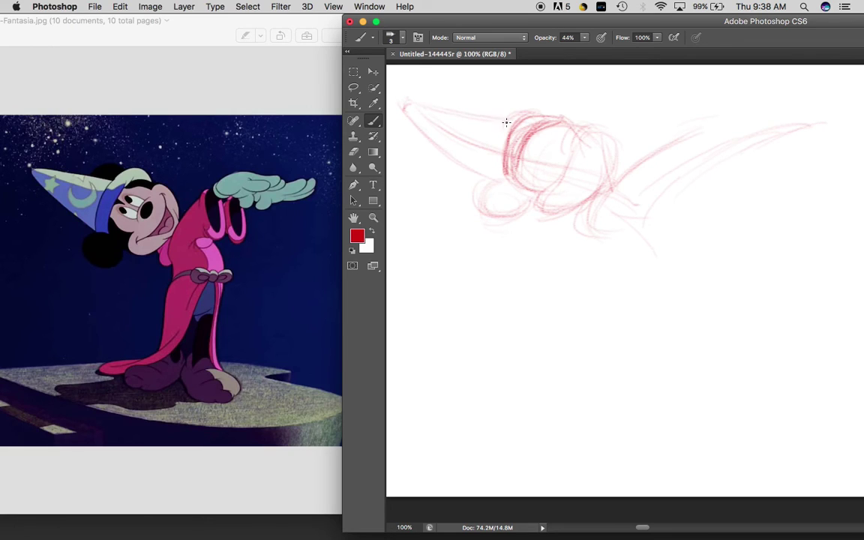
drag(424, 106, 512, 120)
mouse_move(408, 108)
mouse_down()
mouse_move(500, 183)
mouse_move(454, 161)
mouse_move(496, 157)
mouse_up()
mouse_move(505, 121)
mouse_down()
mouse_move(503, 179)
mouse_move(511, 160)
mouse_move(513, 184)
mouse_move(525, 185)
mouse_move(534, 204)
mouse_up()
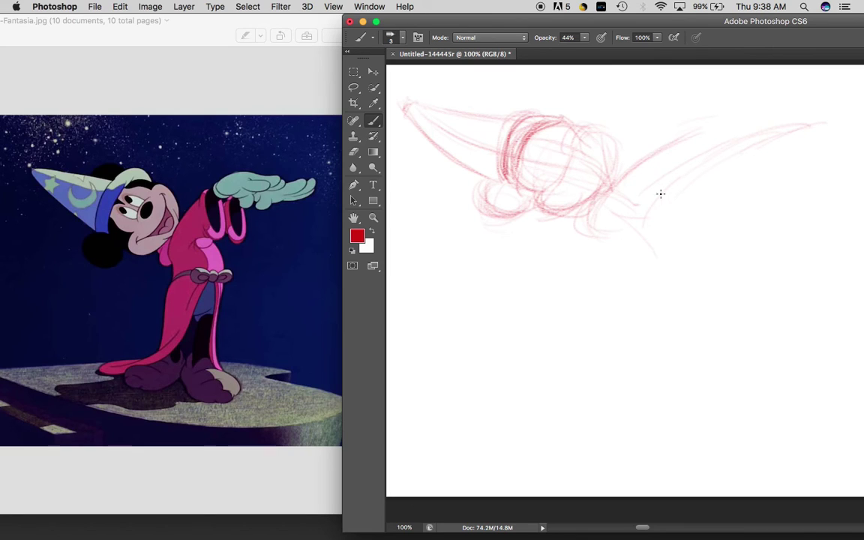
Add two directional arrows above the arms and sketch the gloved hand with its extended fingers
drag(632, 169, 747, 109)
drag(650, 112, 701, 90)
mouse_move(792, 93)
mouse_down()
mouse_move(827, 80)
mouse_move(823, 88)
mouse_up()
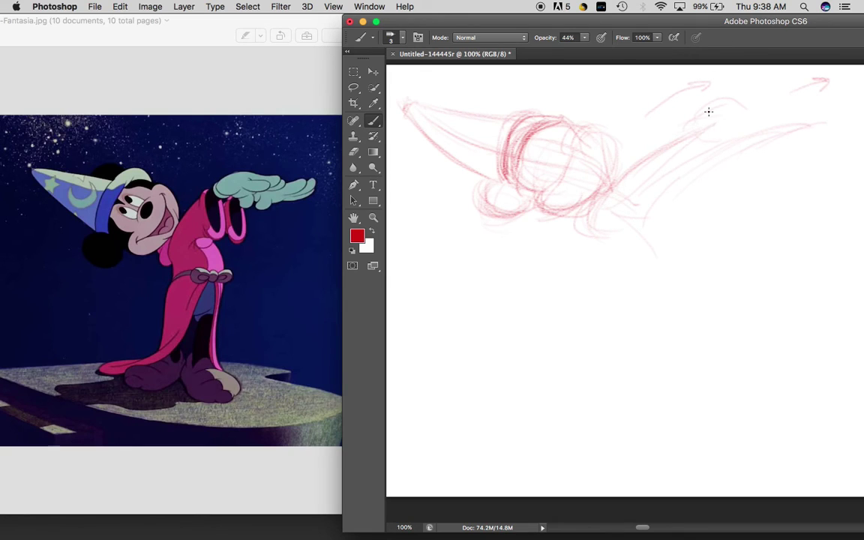
mouse_move(696, 122)
mouse_down()
mouse_move(746, 124)
mouse_move(739, 129)
mouse_move(750, 148)
mouse_move(774, 129)
mouse_up()
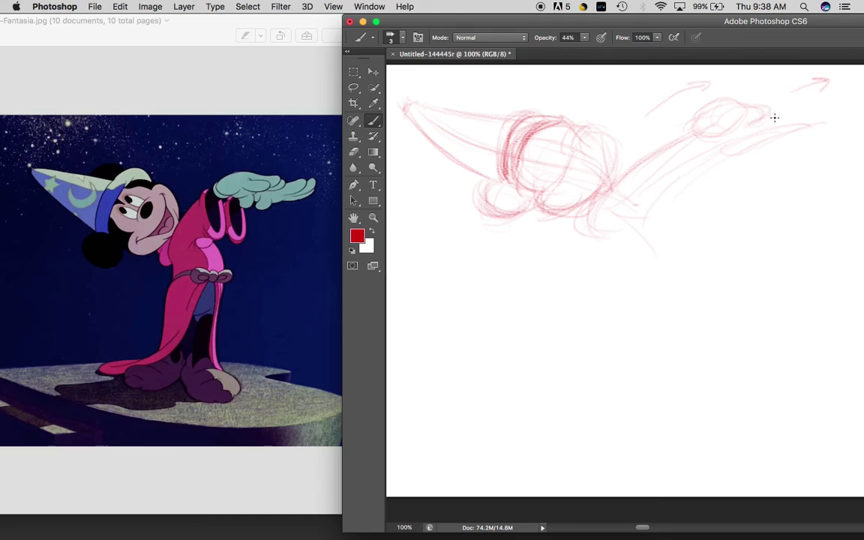
mouse_move(808, 117)
mouse_down()
mouse_move(805, 135)
mouse_move(812, 101)
mouse_move(801, 128)
mouse_move(811, 116)
mouse_up()
mouse_move(747, 126)
mouse_down()
mouse_move(739, 146)
mouse_move(770, 134)
mouse_up()
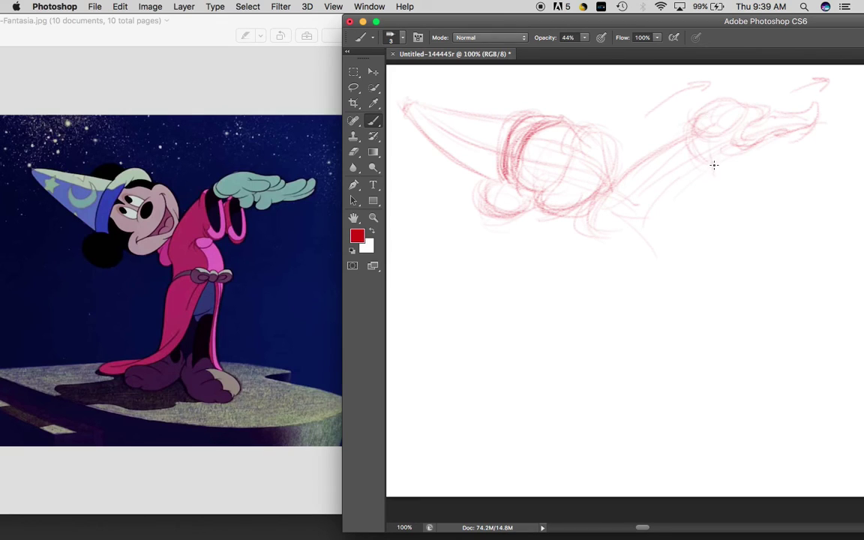
Draw the two hanging sleeve cuffs below Mickey's wrists
drag(689, 129, 713, 178)
drag(721, 138, 720, 166)
drag(734, 157, 733, 175)
drag(739, 128, 741, 177)
drag(692, 120, 709, 184)
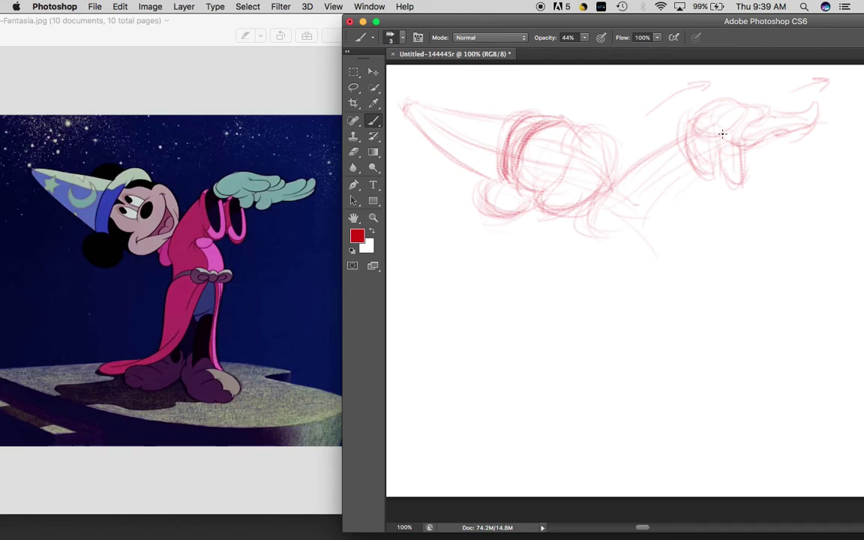
drag(733, 154, 735, 174)
Strengthen the upper and lower contours of the near sleeve from shoulder to cuff
drag(666, 200, 694, 174)
drag(634, 174, 687, 121)
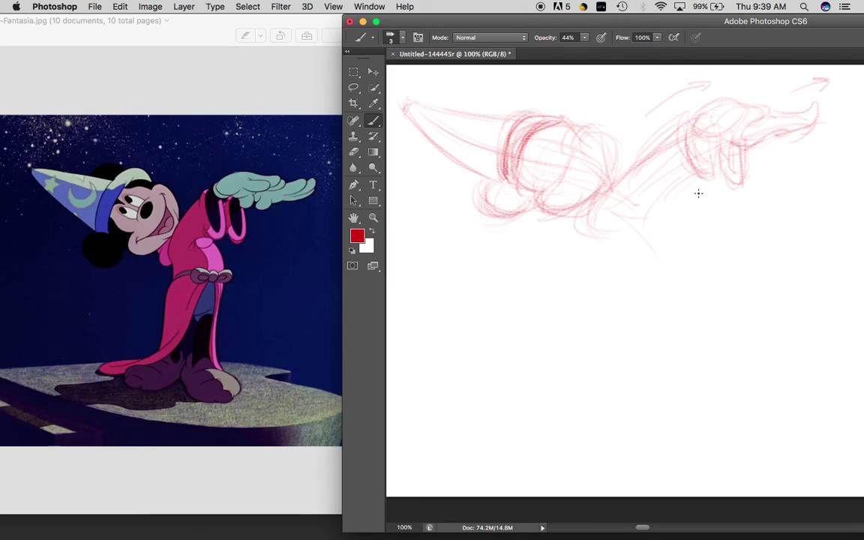
drag(654, 194, 694, 178)
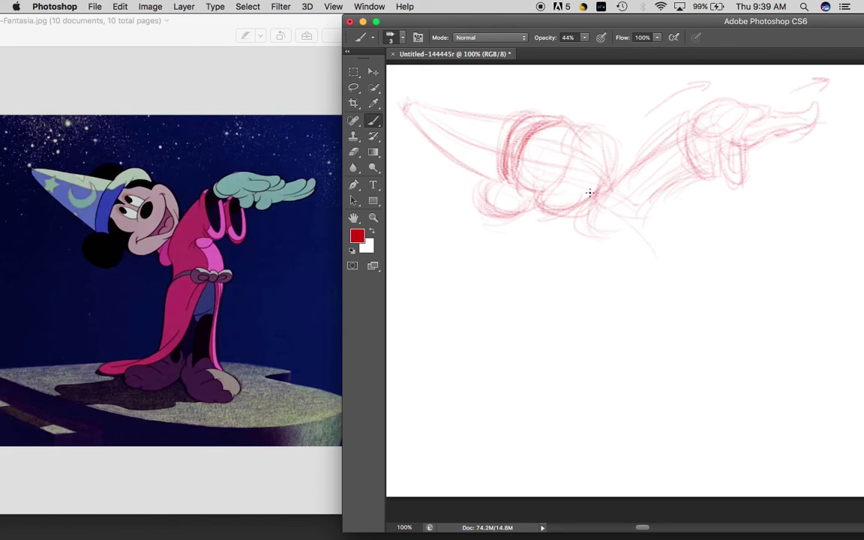
mouse_move(595, 197)
mouse_down()
mouse_move(645, 143)
mouse_move(635, 149)
mouse_move(641, 154)
mouse_move(664, 136)
mouse_move(636, 168)
mouse_move(681, 122)
mouse_move(702, 180)
mouse_up()
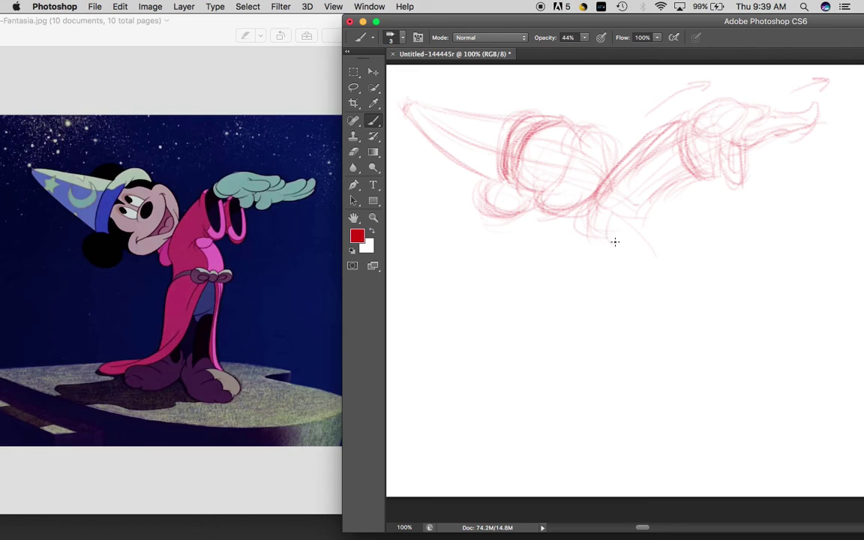
Construct the rounded torso and collar, and add a downward arrow beside the belly
mouse_move(653, 210)
mouse_down()
mouse_move(600, 233)
mouse_move(643, 217)
mouse_move(643, 270)
mouse_move(633, 244)
mouse_move(600, 228)
mouse_up()
mouse_move(609, 256)
mouse_down()
mouse_move(649, 211)
mouse_move(642, 258)
mouse_move(644, 228)
mouse_move(723, 260)
mouse_move(703, 242)
mouse_move(711, 263)
mouse_up()
mouse_move(643, 226)
mouse_down()
mouse_move(652, 261)
mouse_move(657, 221)
mouse_up()
mouse_move(707, 178)
mouse_down()
mouse_move(630, 215)
mouse_move(708, 184)
mouse_move(636, 232)
mouse_move(658, 210)
mouse_move(666, 245)
mouse_move(651, 231)
mouse_move(662, 243)
mouse_move(654, 279)
mouse_move(603, 247)
mouse_move(656, 225)
mouse_move(663, 273)
mouse_move(578, 209)
mouse_up()
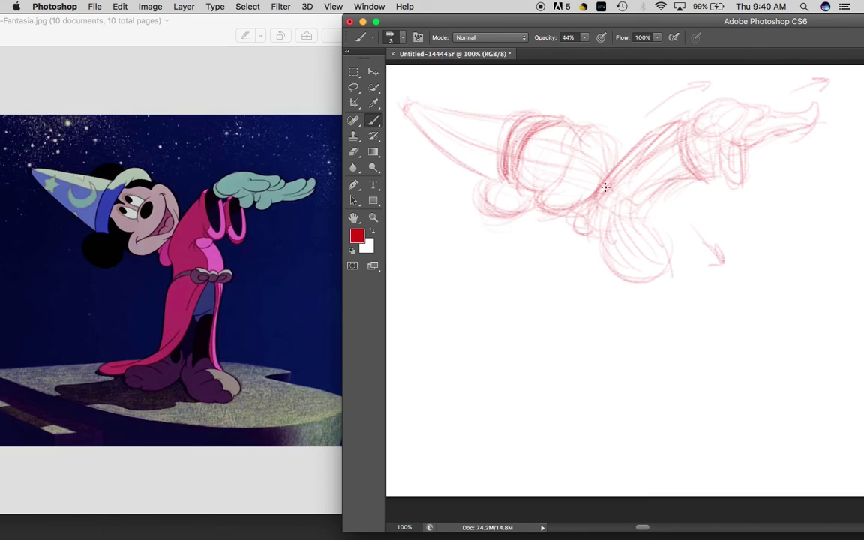
Drop a vertical guide from the neck, add two arrows toward the back, and sketch the legs' flow lines
mouse_move(594, 216)
mouse_down()
mouse_move(605, 303)
mouse_move(605, 228)
mouse_move(602, 342)
mouse_up()
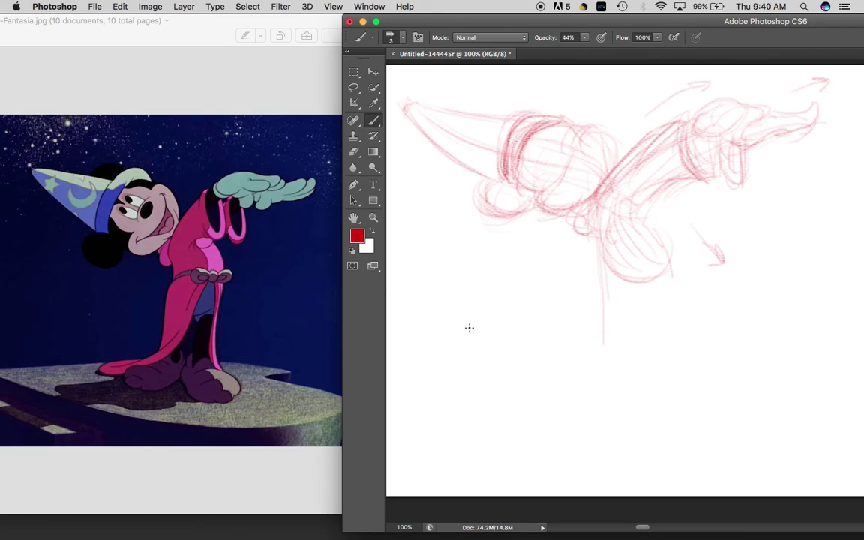
drag(511, 320, 513, 333)
drag(526, 294, 579, 299)
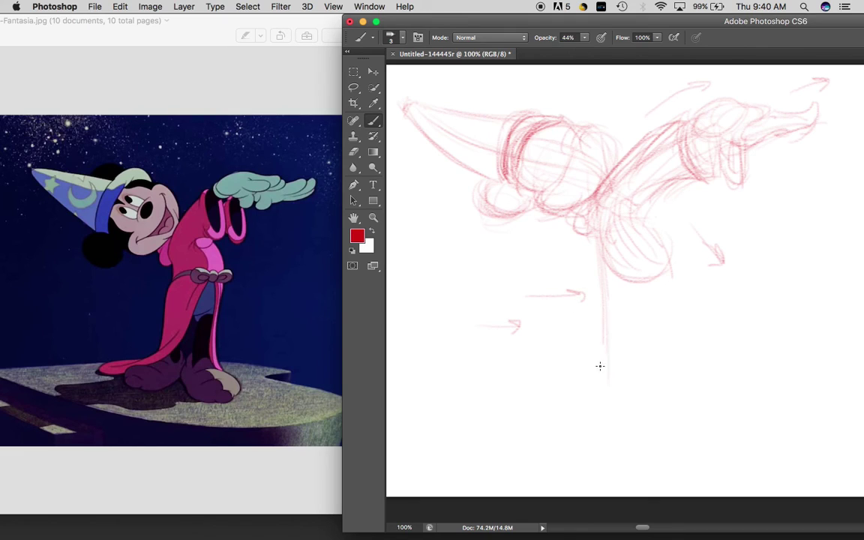
mouse_move(620, 286)
mouse_down()
mouse_move(572, 417)
mouse_move(546, 409)
mouse_up()
Reinforce the back and chest contours and sketch the sleeve folds beneath the arm
mouse_move(605, 186)
mouse_down()
mouse_move(596, 223)
mouse_move(605, 262)
mouse_move(650, 279)
mouse_up()
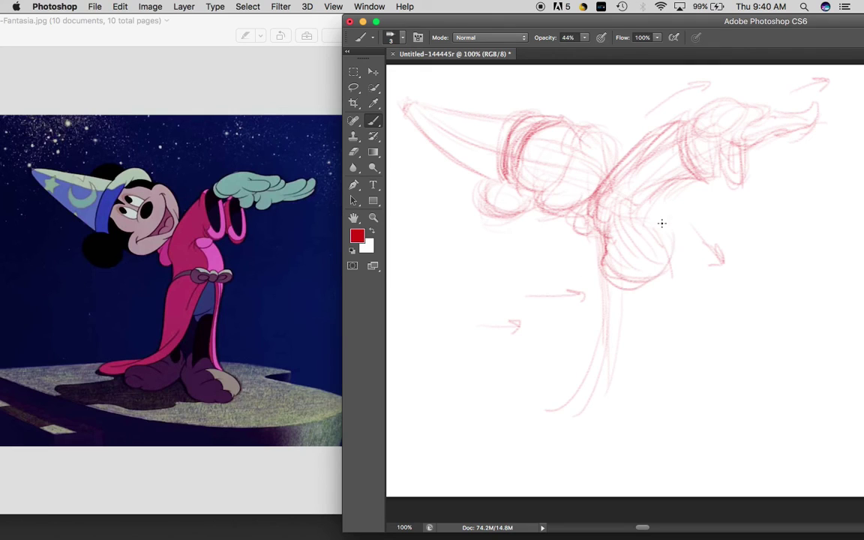
mouse_move(614, 232)
mouse_down()
mouse_move(673, 242)
mouse_move(658, 213)
mouse_move(680, 263)
mouse_move(674, 250)
mouse_move(656, 277)
mouse_move(624, 243)
mouse_move(648, 227)
mouse_move(575, 187)
mouse_move(672, 237)
mouse_move(678, 194)
mouse_up()
mouse_move(577, 194)
mouse_down()
mouse_move(630, 163)
mouse_move(730, 160)
mouse_up()
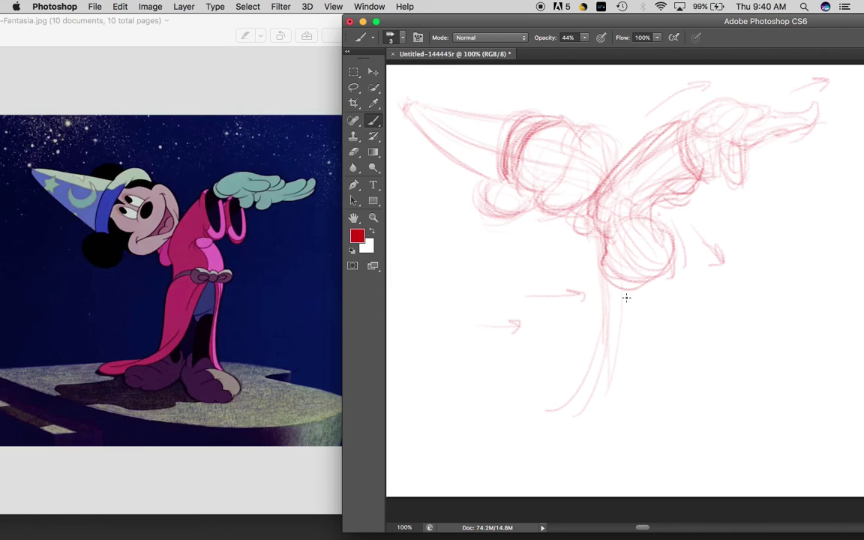
Draw the knotted belt around the waist and extend the robe and leg lines below it
mouse_move(602, 277)
mouse_down()
mouse_move(637, 260)
mouse_move(665, 264)
mouse_move(637, 256)
mouse_move(682, 248)
mouse_move(647, 265)
mouse_move(666, 247)
mouse_move(683, 258)
mouse_move(639, 247)
mouse_move(638, 260)
mouse_move(652, 254)
mouse_move(640, 257)
mouse_move(652, 264)
mouse_move(644, 247)
mouse_move(611, 239)
mouse_move(642, 282)
mouse_move(679, 284)
mouse_move(655, 279)
mouse_move(666, 347)
mouse_up()
drag(671, 276, 645, 390)
mouse_move(603, 274)
mouse_down()
mouse_move(635, 284)
mouse_move(612, 324)
mouse_up()
mouse_move(599, 290)
mouse_down()
mouse_move(612, 331)
mouse_move(578, 383)
mouse_up()
drag(641, 251, 614, 409)
drag(650, 288, 626, 406)
drag(636, 269, 586, 415)
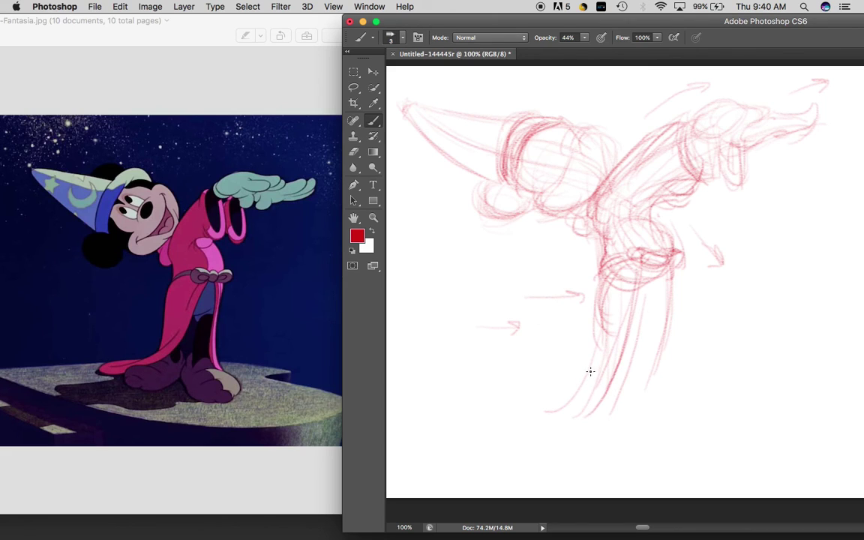
Shape the trailing robe hem and front robe edge, and build the rounded hip and leg within the robe
drag(604, 279, 549, 421)
drag(633, 292, 545, 445)
mouse_move(598, 372)
mouse_down()
mouse_move(526, 422)
mouse_move(557, 413)
mouse_move(532, 401)
mouse_move(579, 395)
mouse_move(505, 430)
mouse_move(520, 401)
mouse_move(541, 422)
mouse_up()
mouse_move(516, 403)
mouse_down()
mouse_move(572, 388)
mouse_move(521, 415)
mouse_move(569, 401)
mouse_move(513, 415)
mouse_move(570, 396)
mouse_up()
drag(612, 348, 622, 270)
drag(675, 272, 649, 390)
drag(662, 323, 640, 421)
drag(653, 358, 654, 417)
mouse_move(570, 348)
mouse_down()
mouse_move(636, 301)
mouse_move(645, 316)
mouse_move(654, 308)
mouse_move(645, 320)
mouse_move(613, 303)
mouse_move(650, 283)
mouse_up()
mouse_move(621, 322)
mouse_down()
mouse_move(621, 299)
mouse_move(655, 276)
mouse_move(663, 289)
mouse_move(656, 309)
mouse_move(621, 331)
mouse_move(645, 279)
mouse_move(668, 290)
mouse_move(648, 327)
mouse_move(662, 319)
mouse_move(625, 351)
mouse_move(643, 328)
mouse_move(620, 388)
mouse_up()
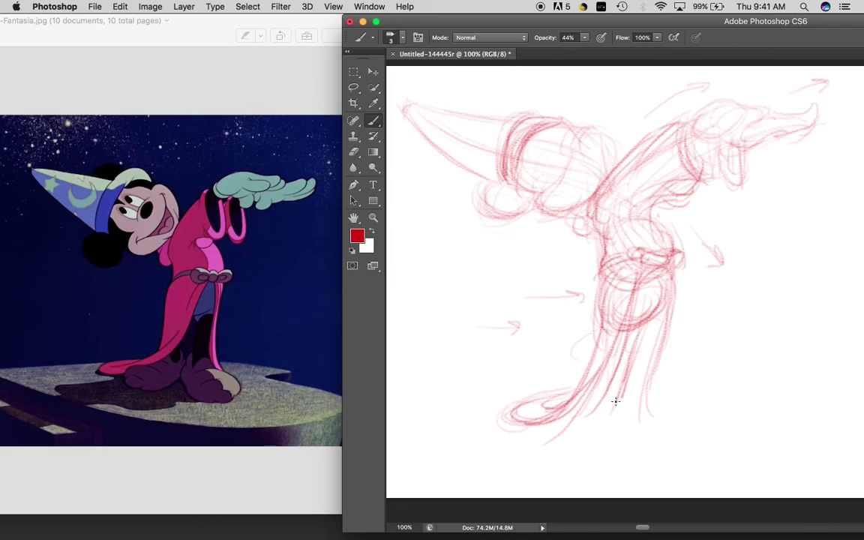
Construct both shoes and the rear leg, adding two downward arrows beyond the front foot
mouse_move(636, 358)
mouse_down()
mouse_move(619, 424)
mouse_move(636, 405)
mouse_move(668, 405)
mouse_move(628, 400)
mouse_move(680, 409)
mouse_up()
mouse_move(703, 352)
mouse_down()
mouse_move(736, 436)
mouse_move(790, 471)
mouse_move(785, 481)
mouse_up()
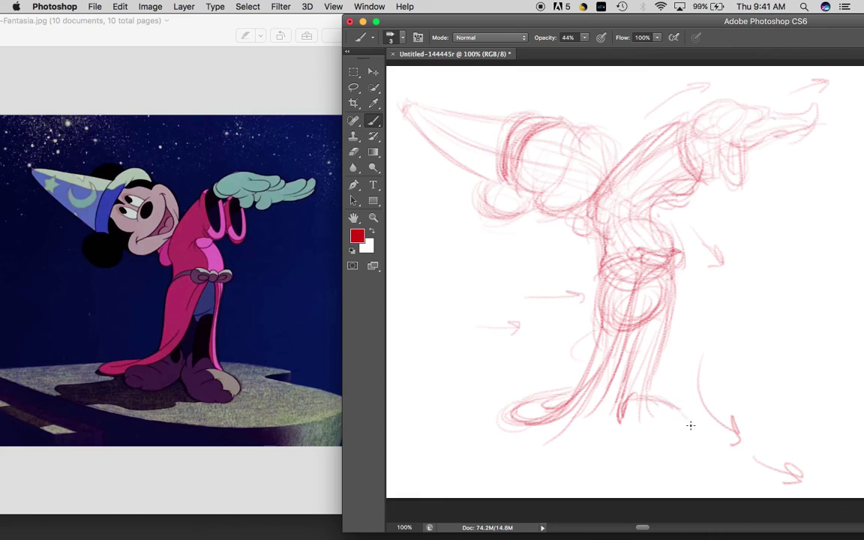
mouse_move(634, 426)
mouse_down()
mouse_move(679, 417)
mouse_move(676, 443)
mouse_move(691, 423)
mouse_move(667, 444)
mouse_move(635, 403)
mouse_move(687, 415)
mouse_move(665, 440)
mouse_move(633, 407)
mouse_move(684, 408)
mouse_up()
mouse_move(628, 417)
mouse_down()
mouse_move(665, 405)
mouse_move(628, 430)
mouse_move(671, 402)
mouse_move(637, 409)
mouse_move(685, 416)
mouse_move(683, 429)
mouse_move(689, 416)
mouse_move(693, 436)
mouse_move(672, 430)
mouse_move(670, 410)
mouse_move(687, 414)
mouse_move(694, 431)
mouse_move(670, 431)
mouse_move(691, 417)
mouse_up()
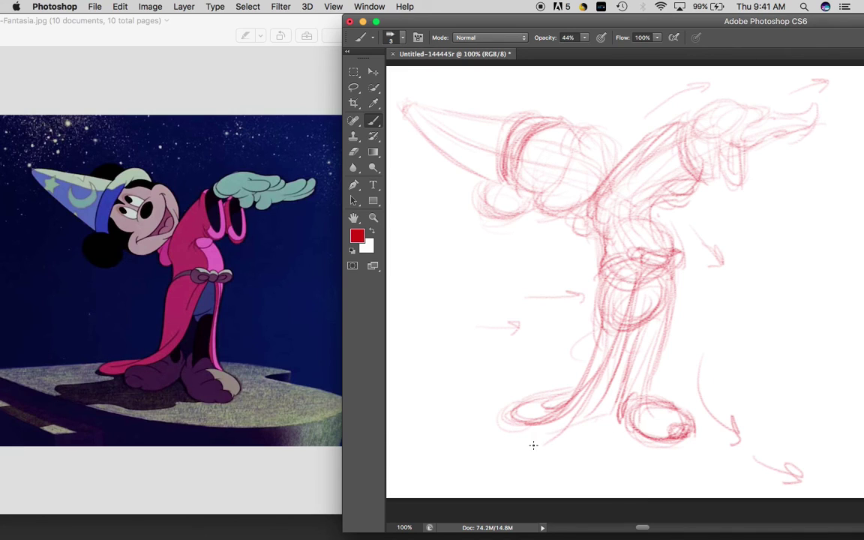
mouse_move(559, 417)
mouse_down()
mouse_move(593, 419)
mouse_move(578, 411)
mouse_move(595, 418)
mouse_move(557, 413)
mouse_move(596, 392)
mouse_move(605, 393)
mouse_move(575, 409)
mouse_move(615, 398)
mouse_move(595, 421)
mouse_move(628, 366)
mouse_move(617, 399)
mouse_up()
mouse_move(613, 367)
mouse_down()
mouse_move(627, 318)
mouse_move(598, 384)
mouse_move(631, 309)
mouse_move(586, 396)
mouse_move(615, 317)
mouse_move(572, 400)
mouse_move(618, 305)
mouse_up()
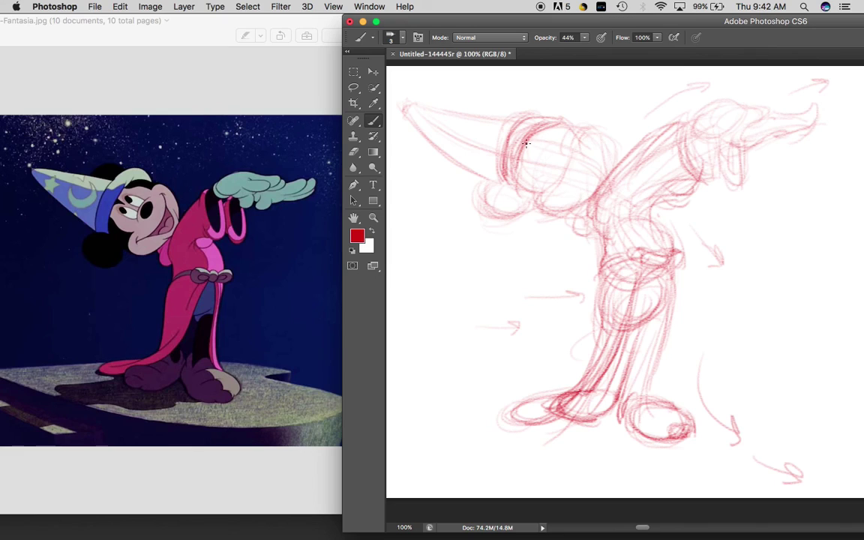
Add curved facial guidelines across Mickey's head from the hat band toward the muzzle
drag(481, 132, 590, 182)
mouse_move(522, 158)
mouse_down()
mouse_move(566, 170)
mouse_move(572, 186)
mouse_up()
drag(535, 137, 586, 153)
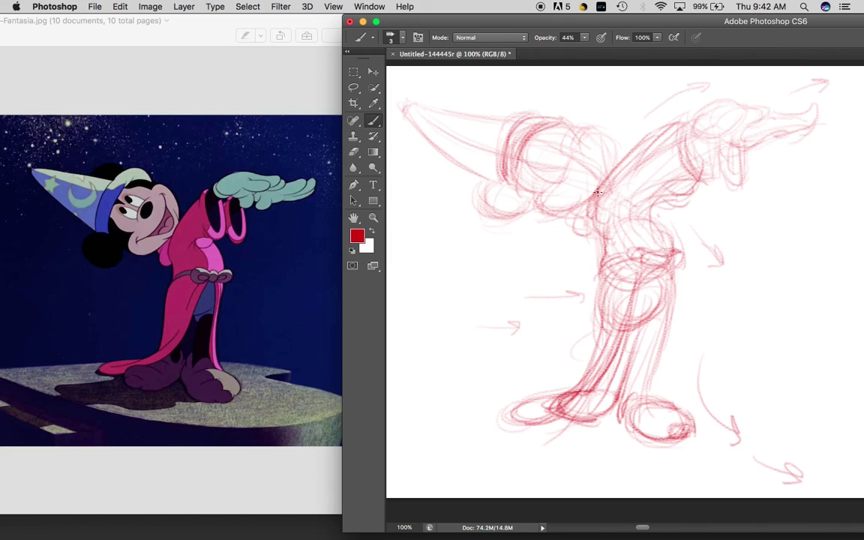
drag(501, 146, 560, 165)
Review the earlier character sketches across the canvas, from Mickey's gesture study back to the four-legged figure
mouse_move(511, 362)
mouse_down()
mouse_move(685, 351)
mouse_move(644, 329)
mouse_move(729, 318)
mouse_up()
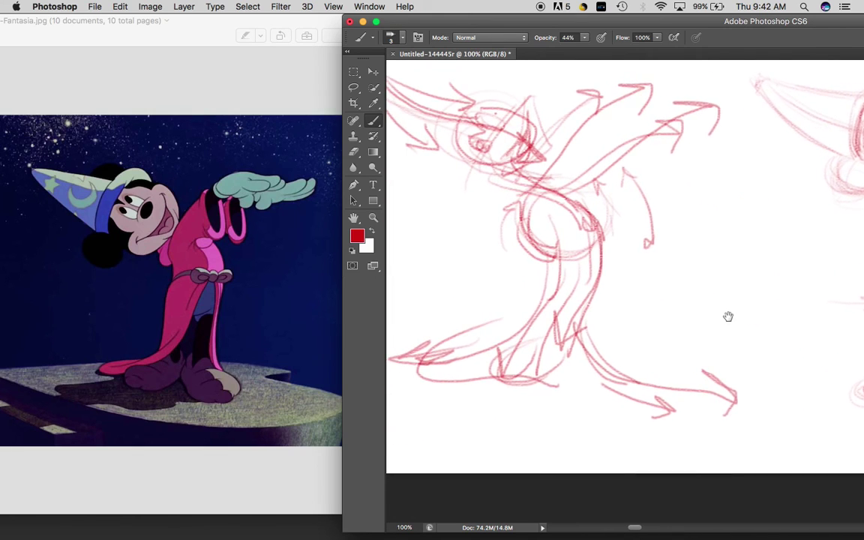
drag(533, 305, 726, 305)
drag(571, 313, 706, 317)
drag(610, 317, 723, 304)
drag(513, 318, 729, 305)
mouse_move(575, 301)
mouse_down()
mouse_move(664, 293)
mouse_move(708, 303)
mouse_move(724, 324)
mouse_move(740, 320)
mouse_up()
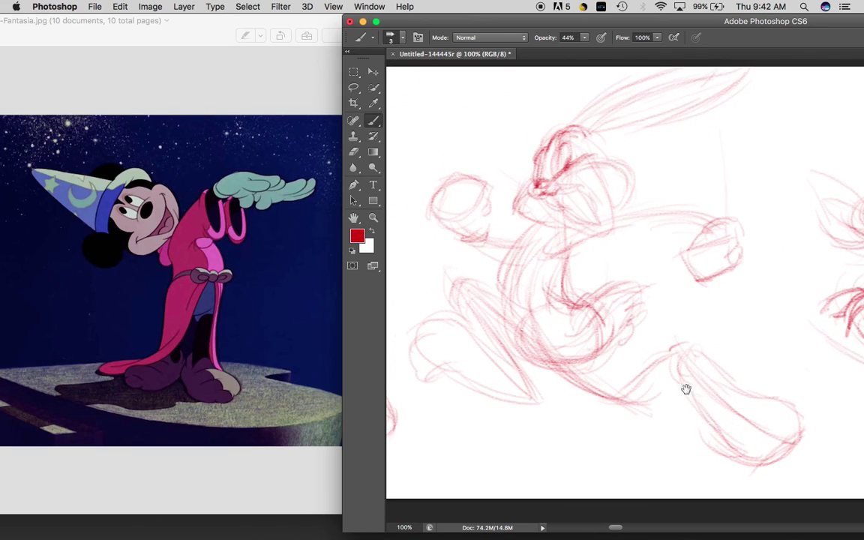
mouse_move(613, 377)
mouse_down()
mouse_move(621, 367)
mouse_move(704, 353)
mouse_up()
mouse_move(615, 360)
mouse_down()
mouse_move(749, 350)
mouse_move(725, 348)
mouse_up()
drag(623, 357, 726, 347)
mouse_move(657, 344)
mouse_down()
mouse_move(697, 343)
mouse_move(697, 359)
mouse_move(732, 363)
mouse_move(791, 358)
mouse_move(804, 371)
mouse_up()
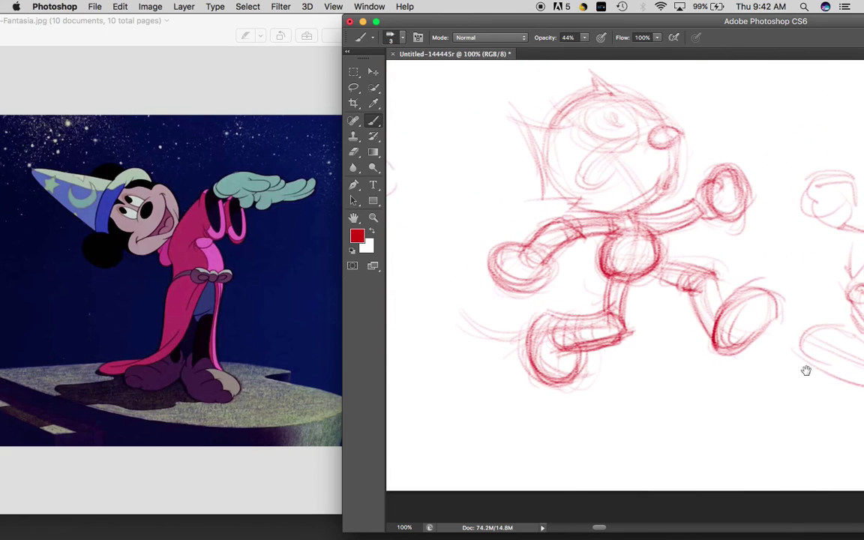
mouse_move(672, 376)
mouse_down()
mouse_move(679, 388)
mouse_move(768, 391)
mouse_up()
drag(637, 390, 734, 390)
drag(648, 384, 774, 381)
drag(717, 364, 810, 376)
drag(665, 353, 777, 366)
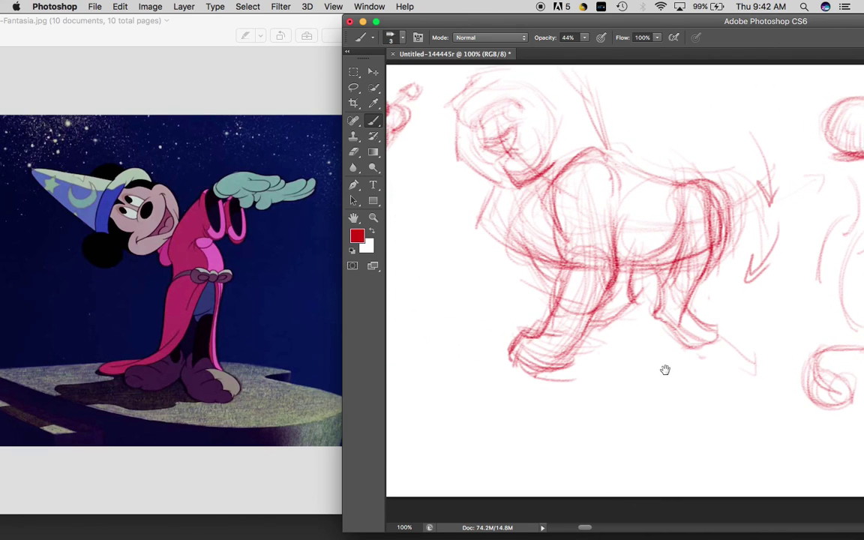
Reinforce the raised forearm of the leaning big-shoed figure where it meets the large open hand
drag(654, 381, 749, 385)
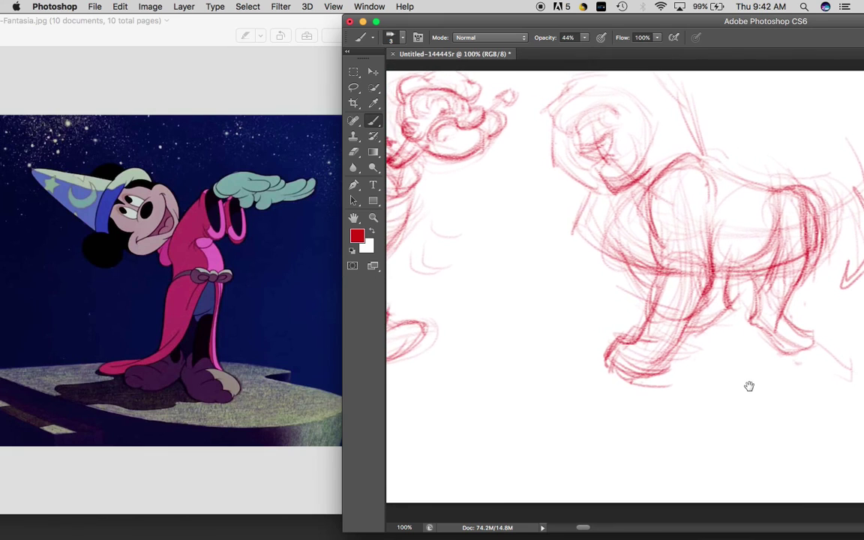
drag(633, 376, 745, 368)
drag(666, 355, 800, 352)
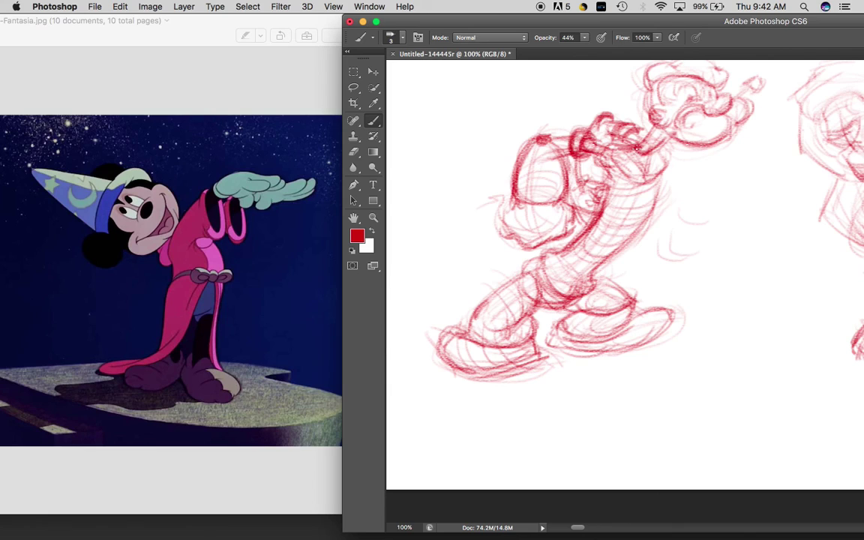
mouse_move(638, 154)
mouse_down()
mouse_move(655, 151)
mouse_move(656, 128)
mouse_up()
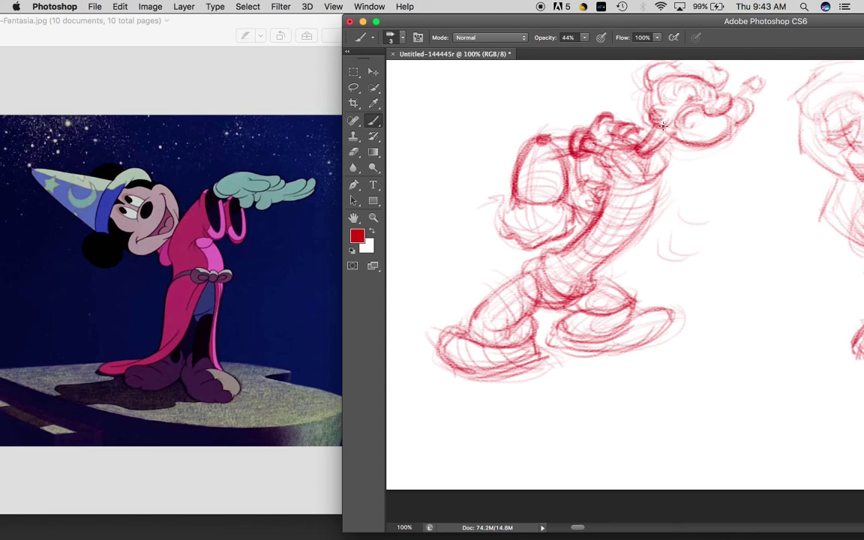
drag(666, 132, 722, 135)
mouse_move(504, 218)
mouse_down()
mouse_move(533, 232)
mouse_move(543, 279)
mouse_move(572, 302)
mouse_move(640, 214)
mouse_up()
drag(616, 178, 650, 177)
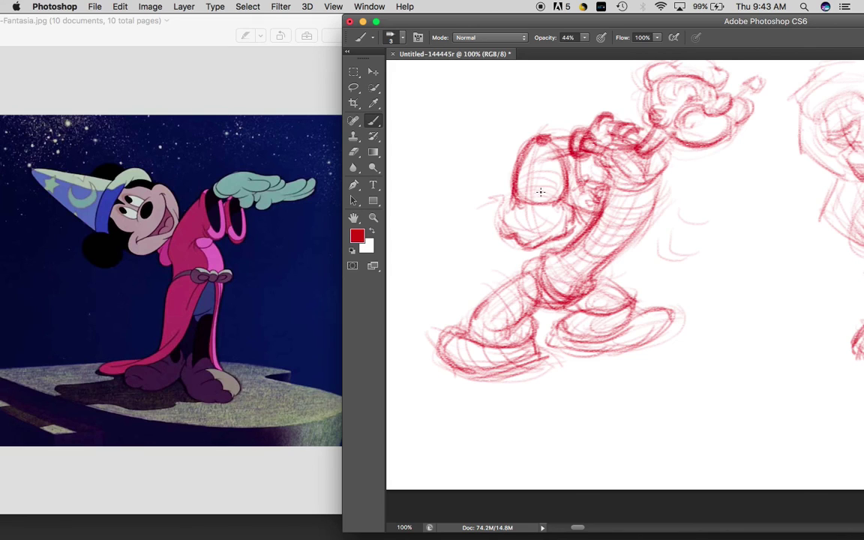
Review the whole series of sketches at 50% zoom, from the leaning big-shoed figure across to the finished Sorcerer Mickey
scroll(496, 218, up, 2)
scroll(496, 218, right, 2)
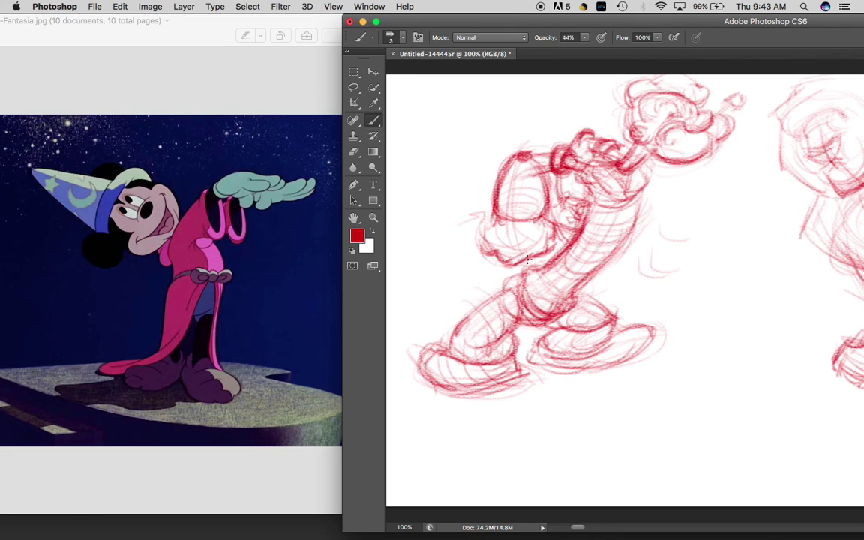
key(super+minus)
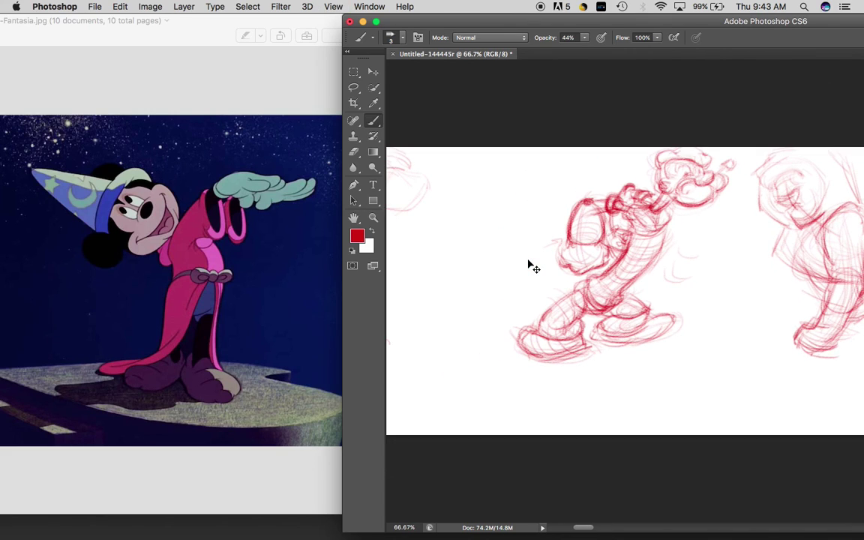
key(super+minus)
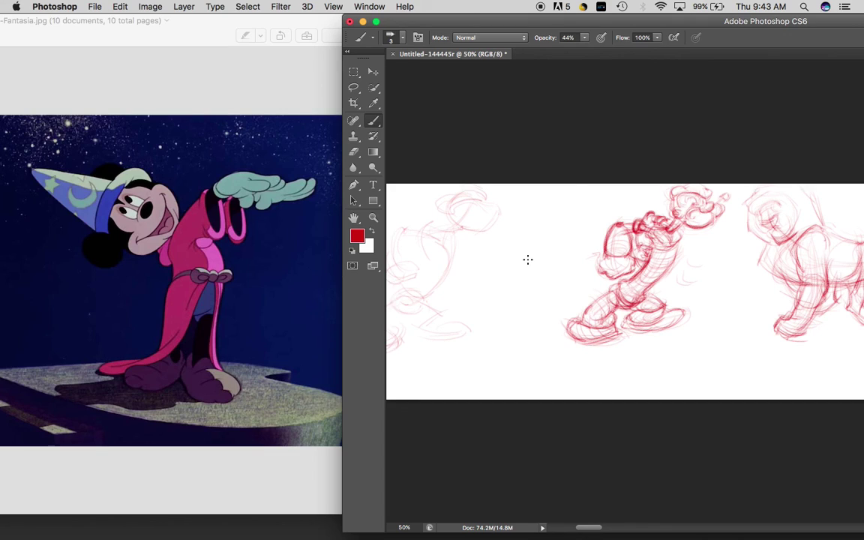
mouse_move(583, 344)
mouse_down()
mouse_move(666, 337)
mouse_move(619, 336)
mouse_move(611, 345)
mouse_up()
drag(720, 334, 552, 334)
drag(743, 325, 572, 316)
drag(709, 302, 582, 303)
drag(730, 287, 609, 287)
drag(766, 293, 621, 281)
drag(731, 285, 576, 274)
drag(675, 247, 608, 252)
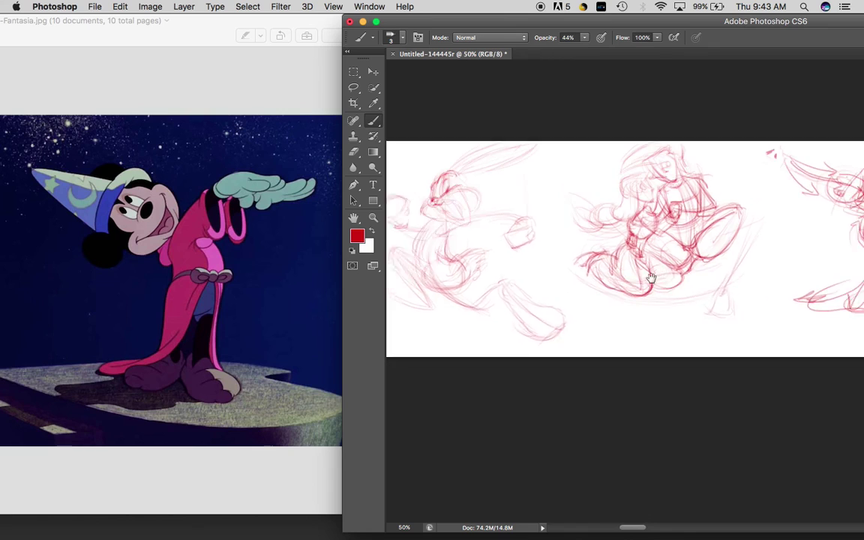
drag(758, 279, 598, 284)
drag(731, 278, 598, 278)
mouse_move(782, 261)
mouse_down()
mouse_move(746, 272)
mouse_move(662, 256)
mouse_move(664, 264)
mouse_up()
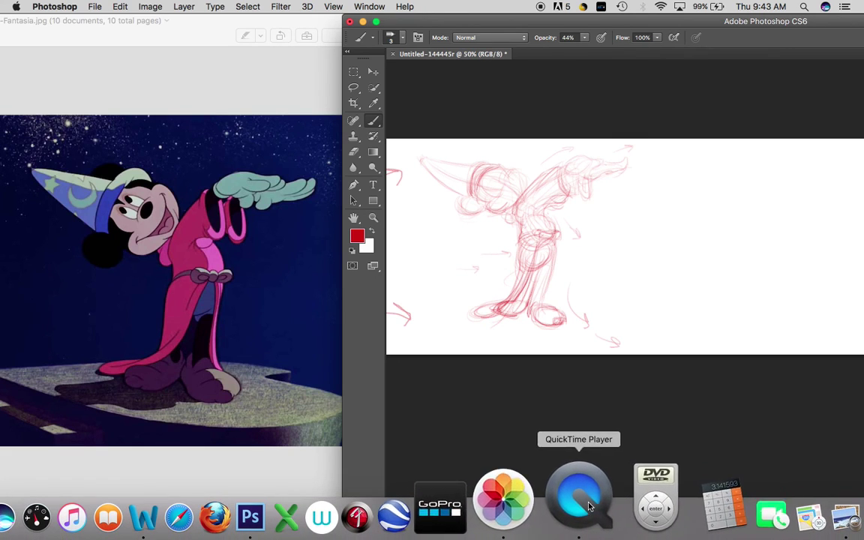
Switch to QuickTime Player, quit it, and name the unsaved recording Screen Recording11 for saving to the Desktop
click(589, 507)
click(589, 508)
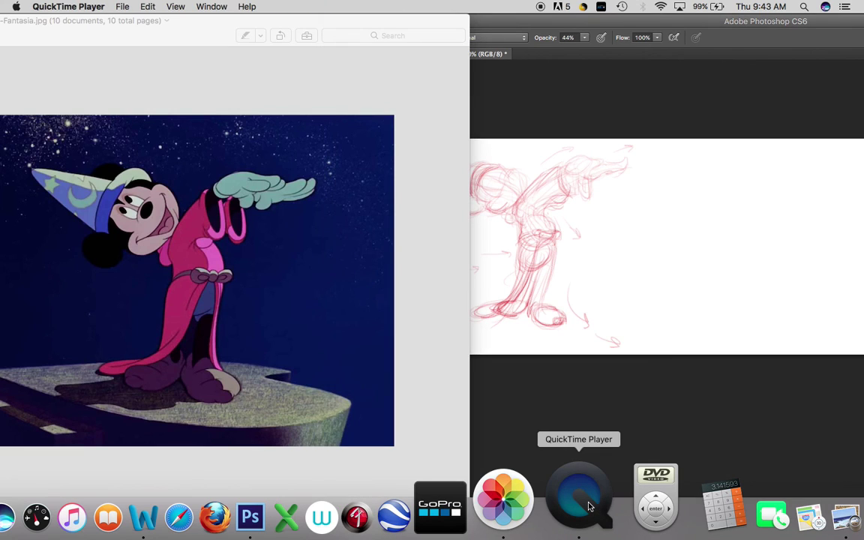
right_click(589, 507)
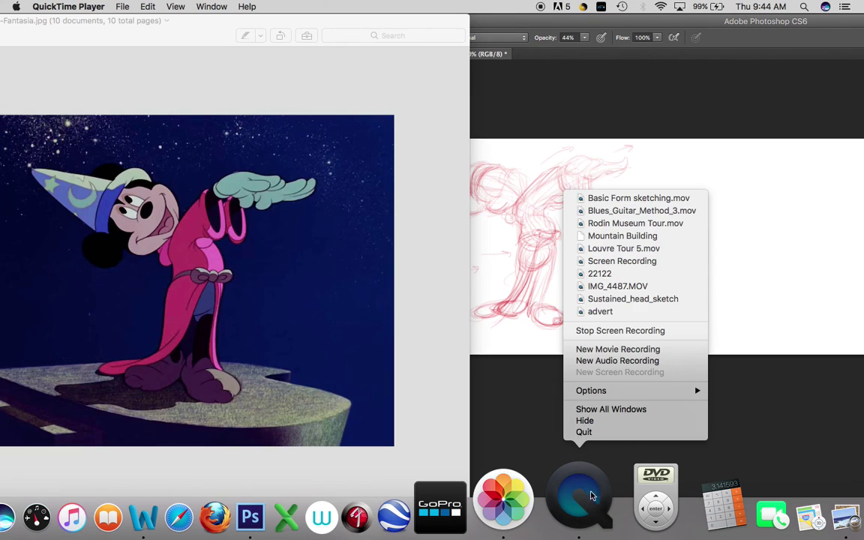
click(592, 434)
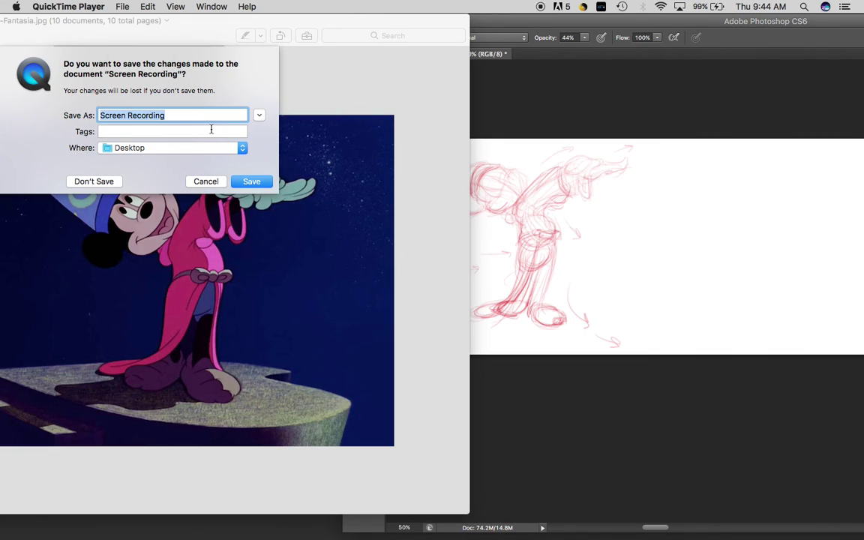
click(213, 115)
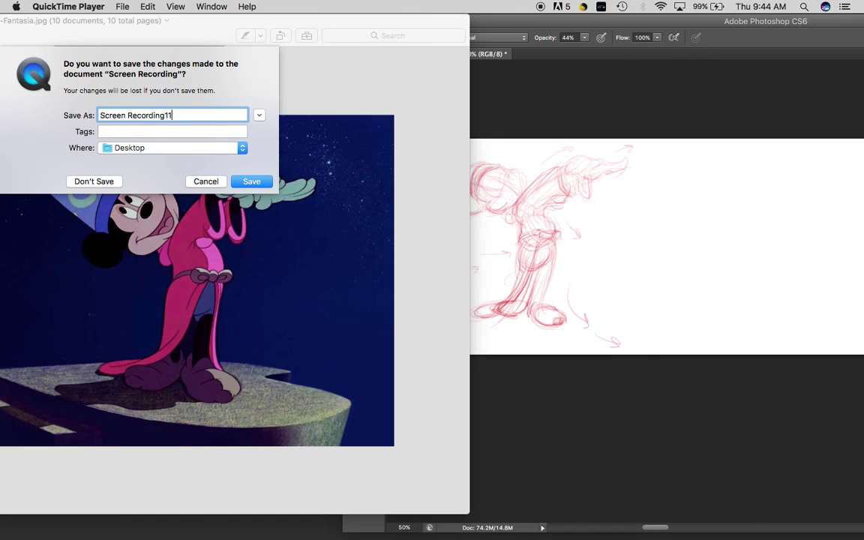